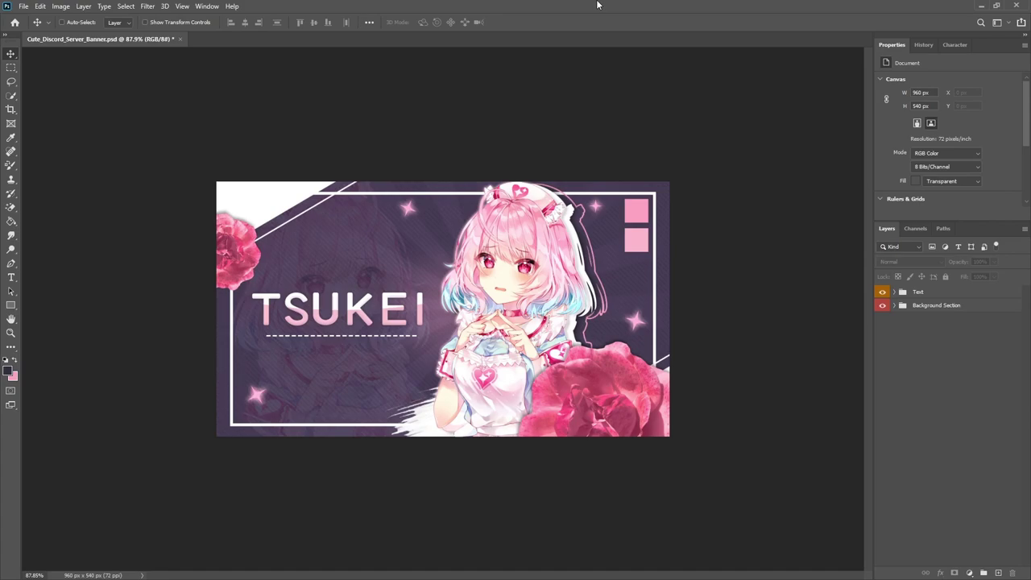
# Create a new 960 × 540 px RGB document at 72 pixels per inch
pyautogui.click(24, 5)
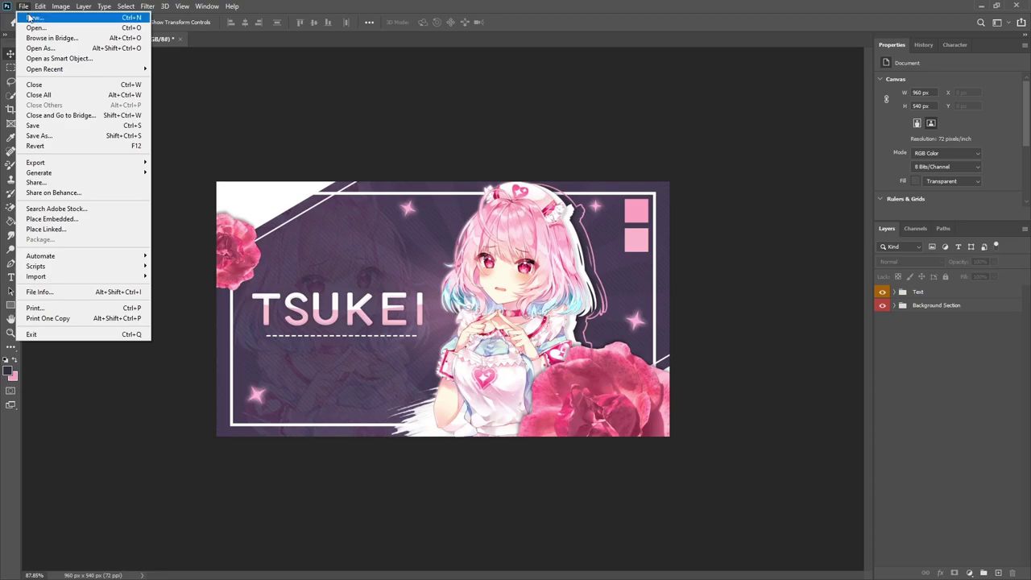
pyautogui.click(33, 17)
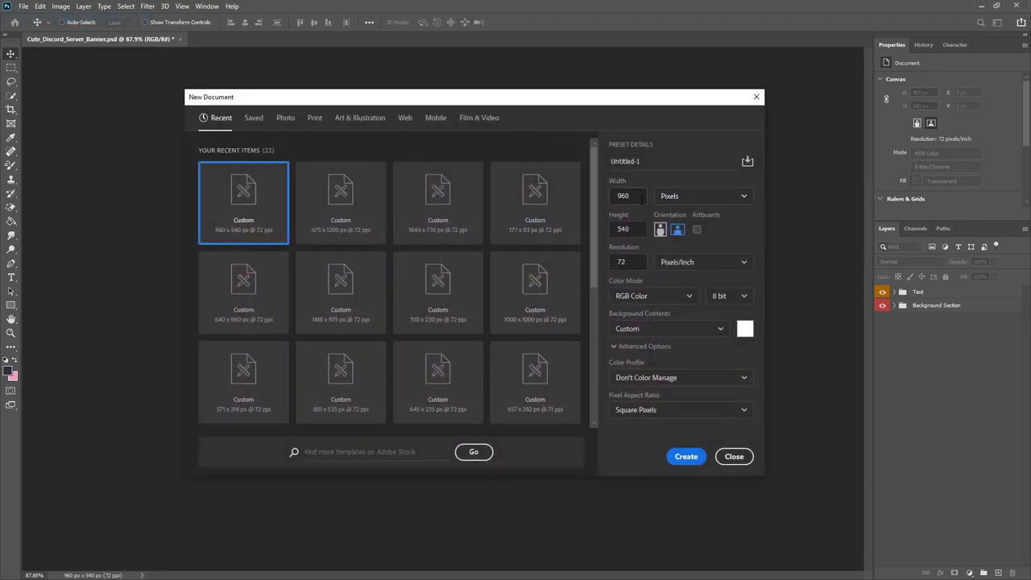
pyautogui.click(696, 460)
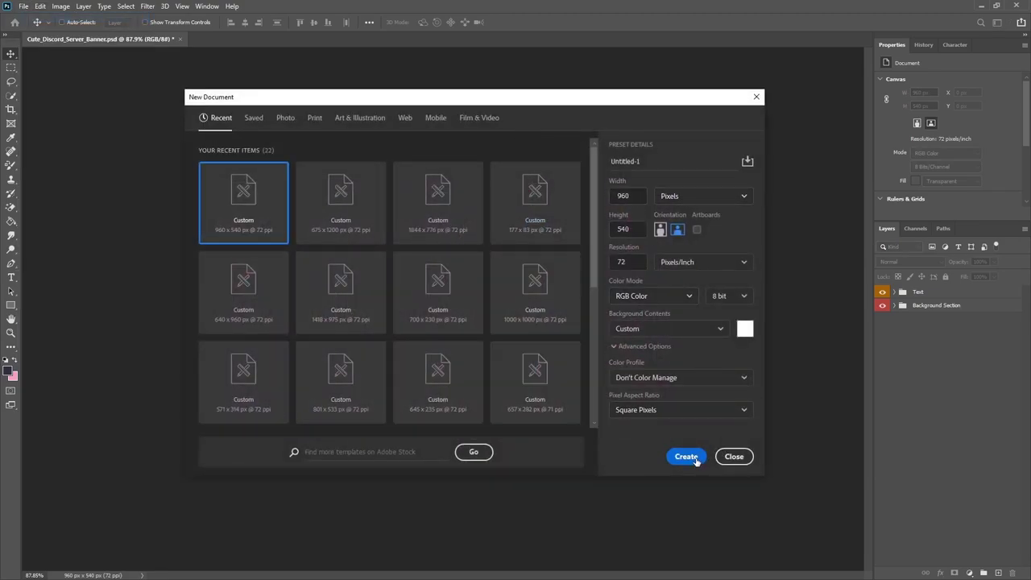
# Close the Cute_Discord_Server_Banner.psd document, leaving only the new blank document open
pyautogui.click(182, 41)
pyautogui.click(181, 39)
pyautogui.click(475, 223)
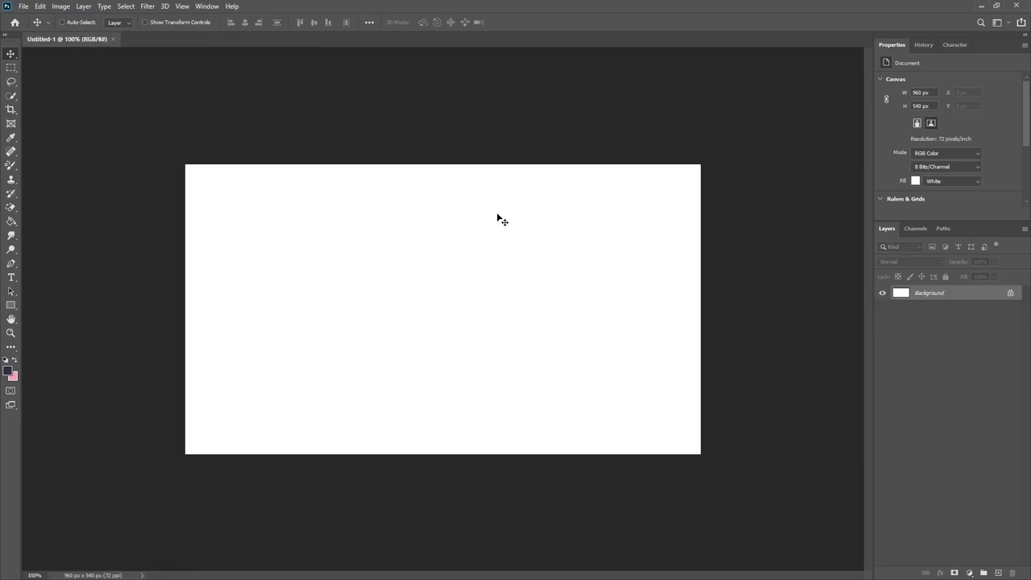
# Add an empty layer and delete the locked white Background layer
pyautogui.click(998, 572)
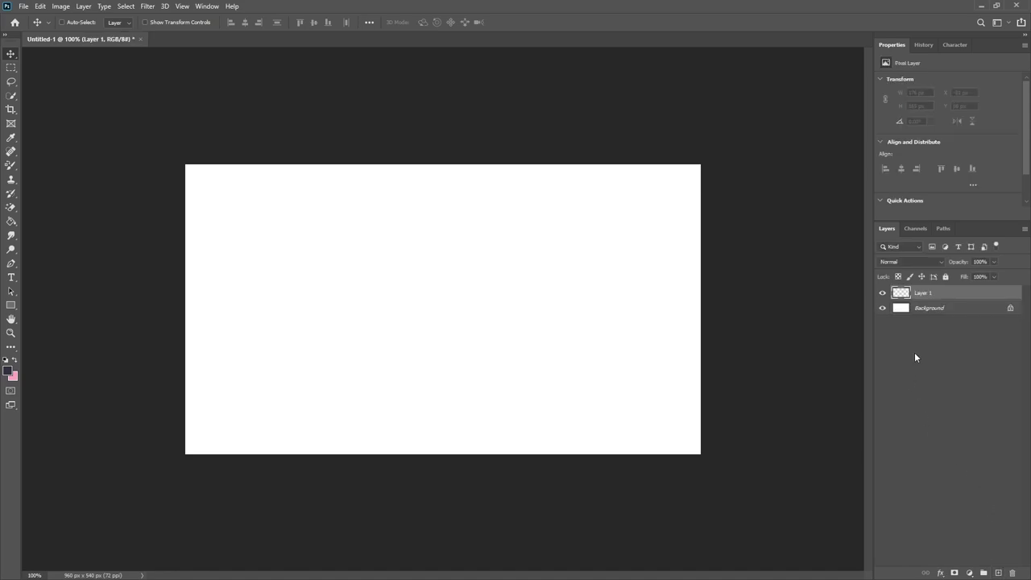
pyautogui.click(932, 310)
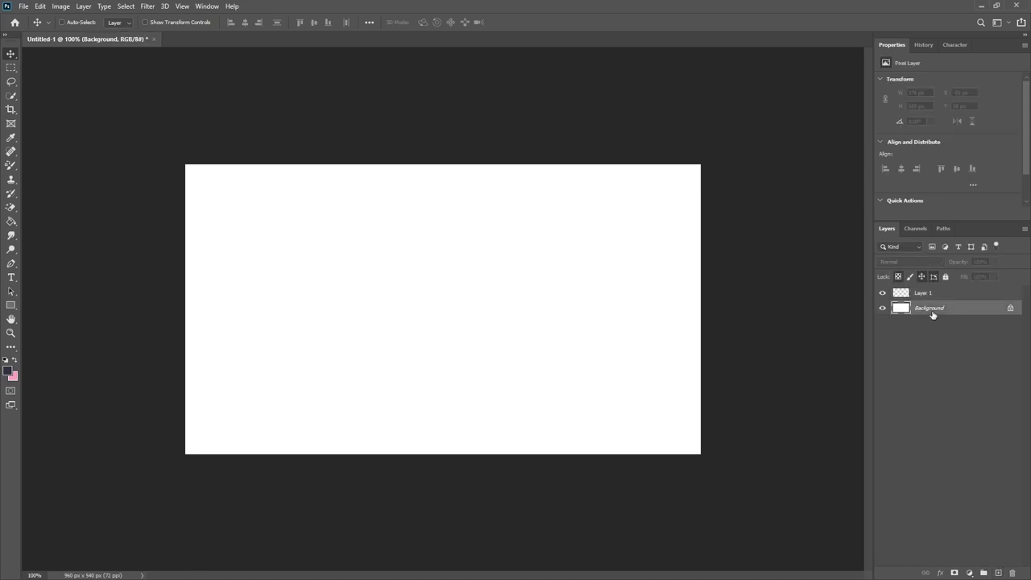
pyautogui.press('Delete')
# Copy the pink-haired character from the PNG document into the Untitled-1 document with the Move tool
pyautogui.press('m')
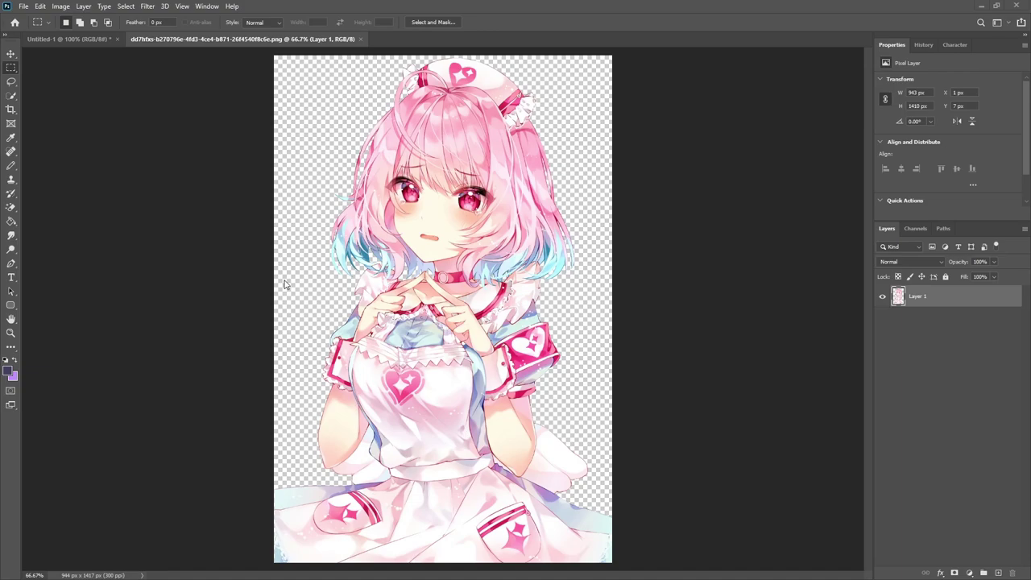
pyautogui.click(11, 53)
pyautogui.moveTo(106, 81); pyautogui.dragTo(484, 348)
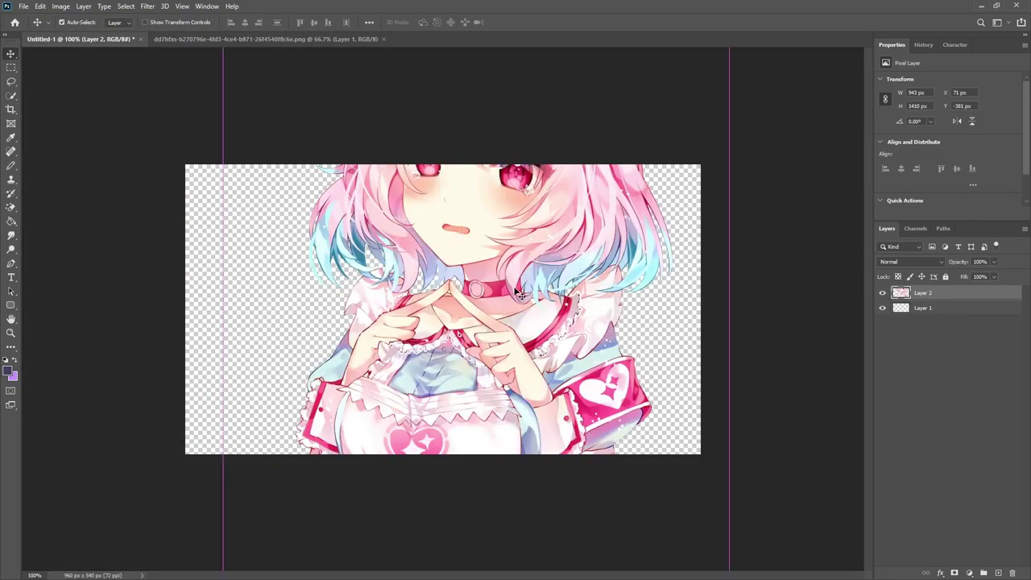
# Scale the character proportionally to about 45% and place it in the right half of the canvas, with its upper edge on the canvas edge
pyautogui.hotkey('ctrl', 't')
pyautogui.hotkey('ctrl', '0')
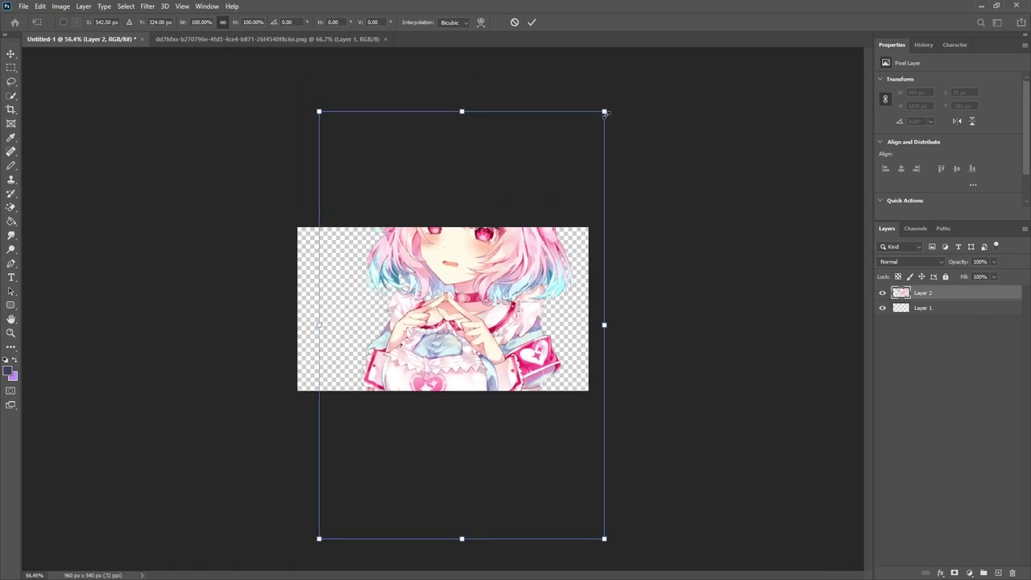
pyautogui.moveTo(604, 109); pyautogui.dragTo(487, 289)
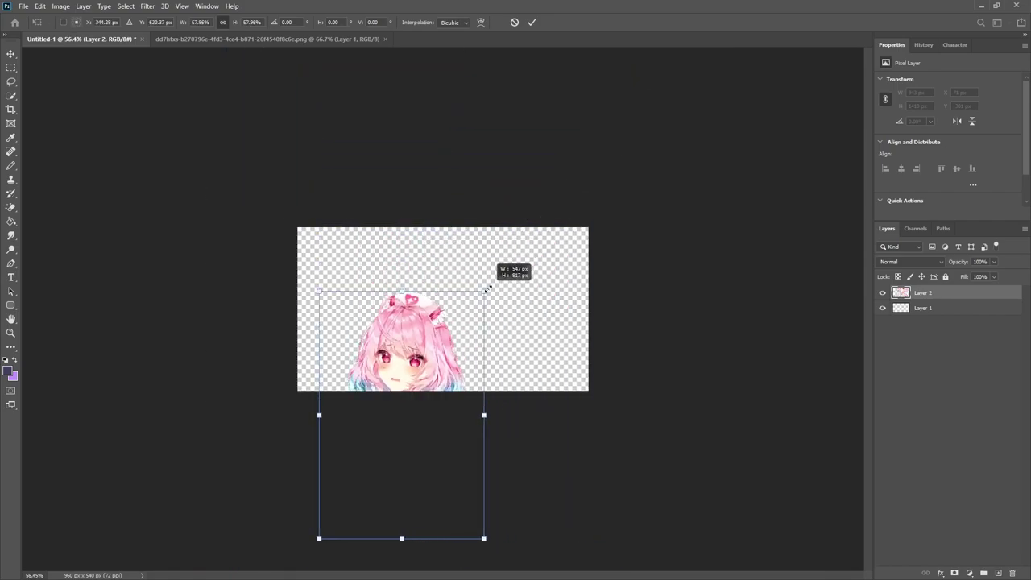
pyautogui.hotkey('ctrl', '+')
pyautogui.moveTo(418, 369); pyautogui.dragTo(532, 248)
pyautogui.moveTo(614, 167); pyautogui.dragTo(579, 204)
pyautogui.moveTo(499, 339); pyautogui.dragTo(520, 330)
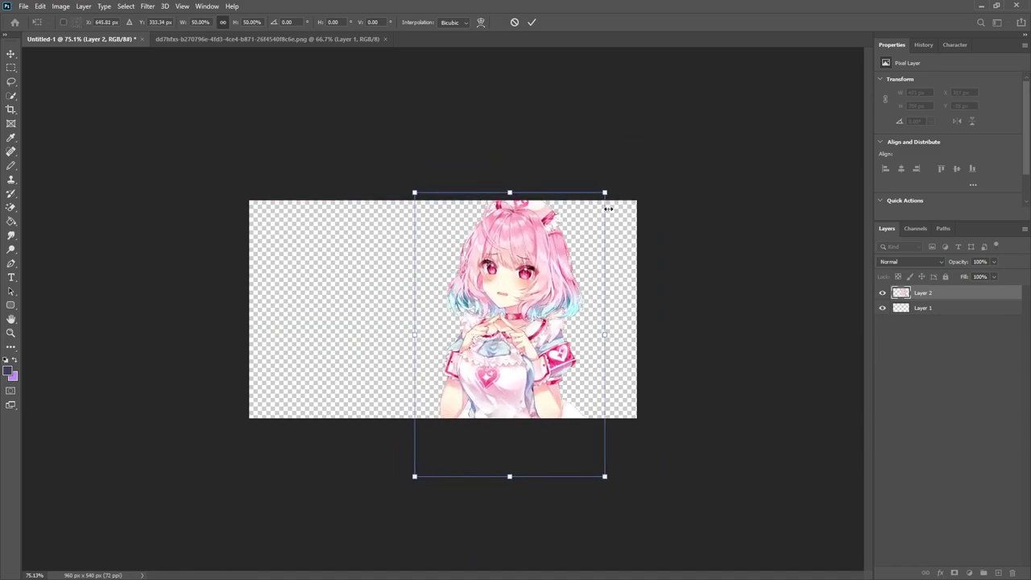
pyautogui.moveTo(606, 195); pyautogui.dragTo(588, 215)
pyautogui.moveTo(516, 354)
pyautogui.mouseDown()
pyautogui.moveTo(537, 342)
pyautogui.moveTo(525, 342)
pyautogui.mouseUp()
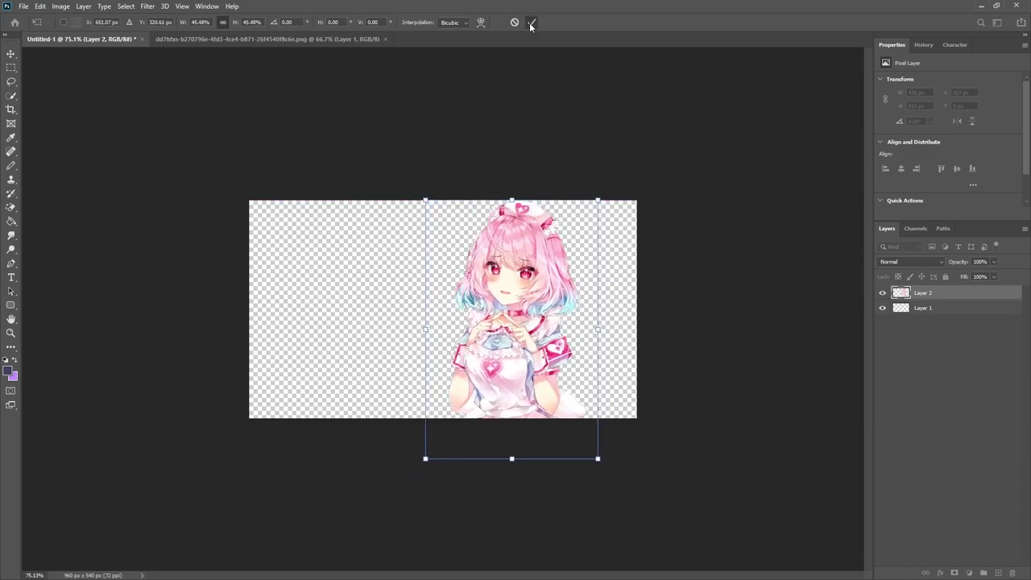
pyautogui.click(531, 23)
# Rename the character's layer as Model Primary
pyautogui.doubleClick(923, 292)
pyautogui.write('Model P')
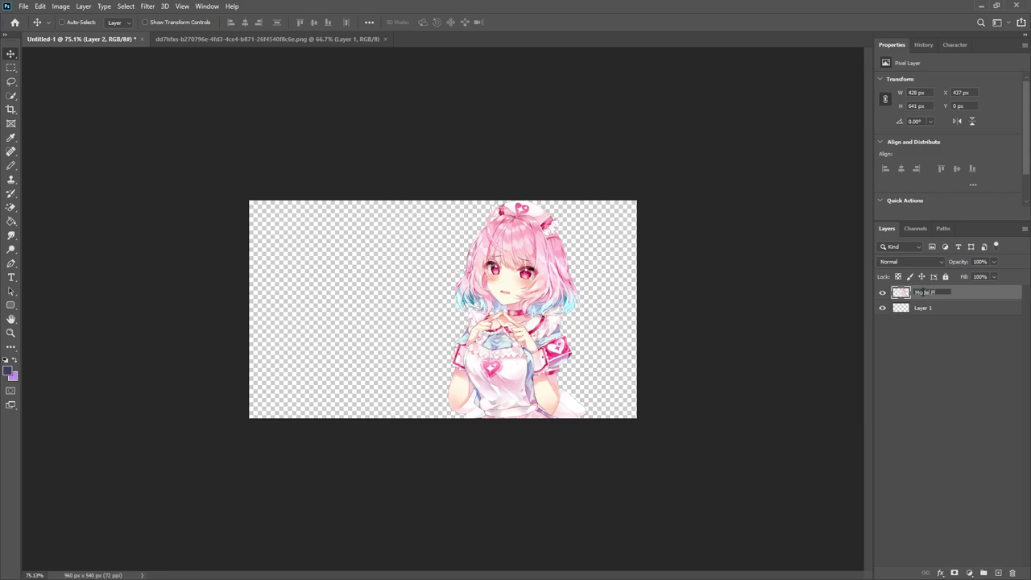
pyautogui.write('rimary')
pyautogui.press('Return')
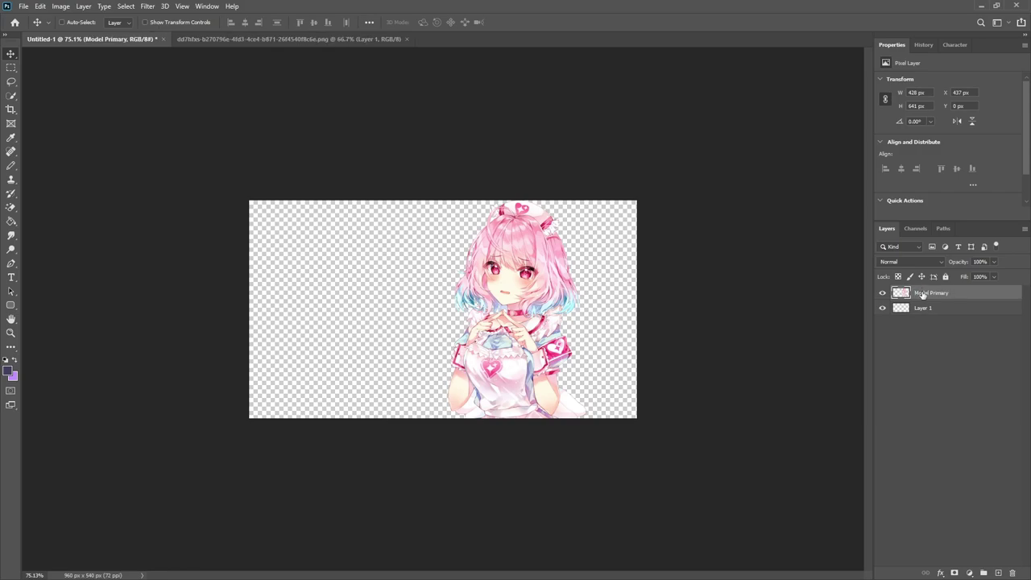
# Put the Model Primary layer in a group named Background Section and give the group a red colour label
pyautogui.press('ctrl')
pyautogui.hotkey('ctrl', 'g')
pyautogui.doubleClick(923, 291)
pyautogui.write('Bac')
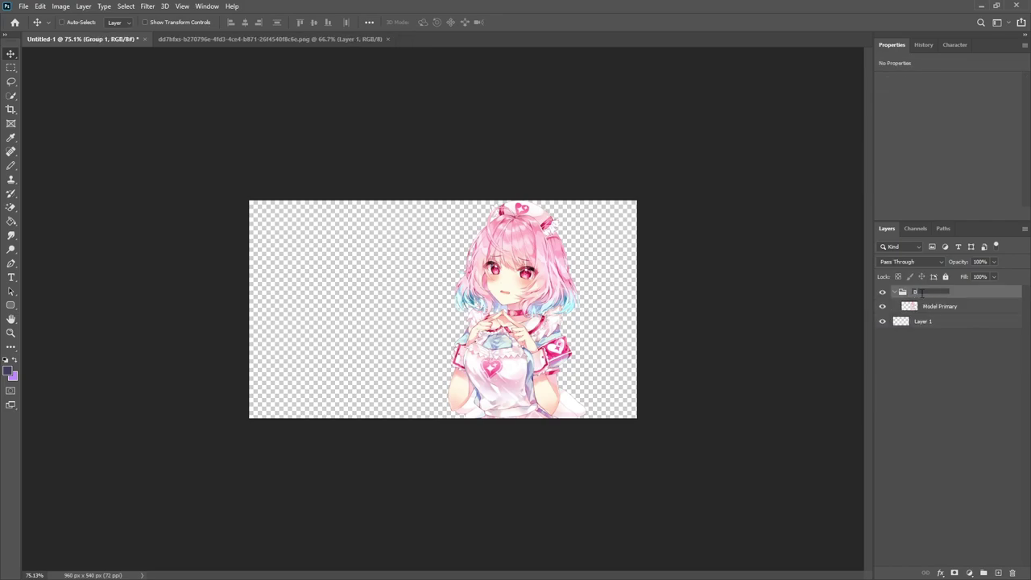
pyautogui.write('kground Section')
pyautogui.press('Return')
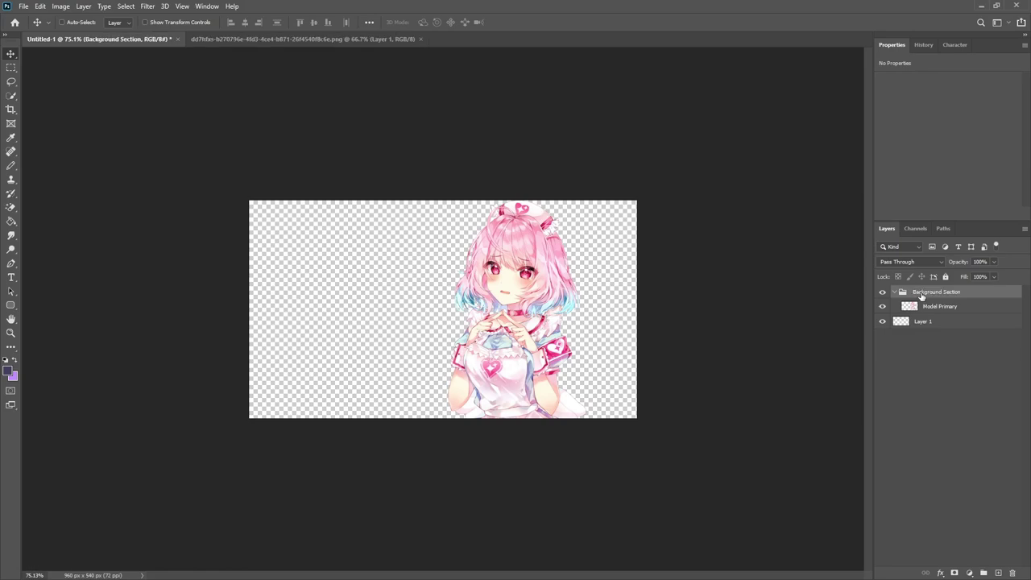
pyautogui.rightClick(886, 293)
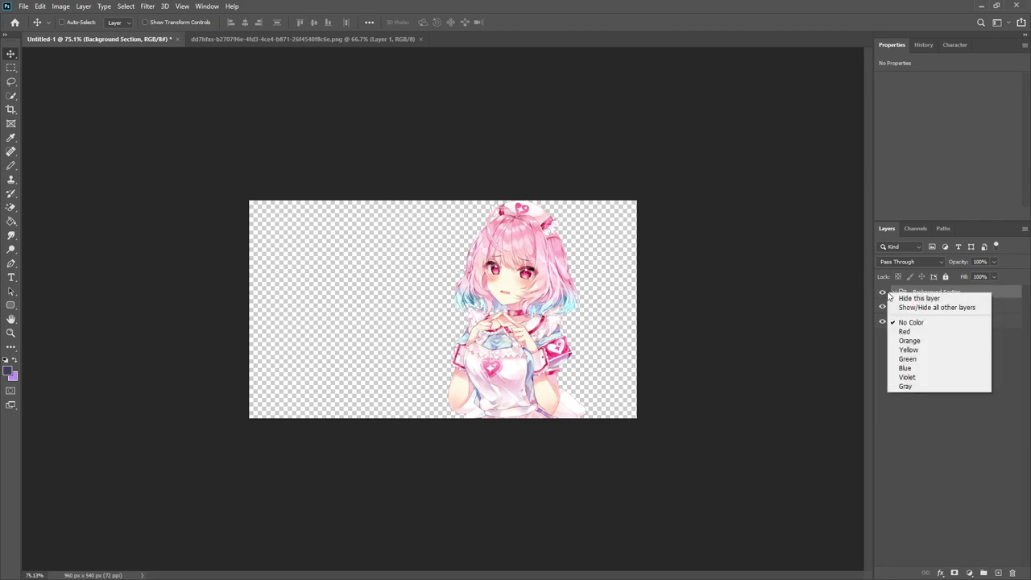
pyautogui.click(903, 331)
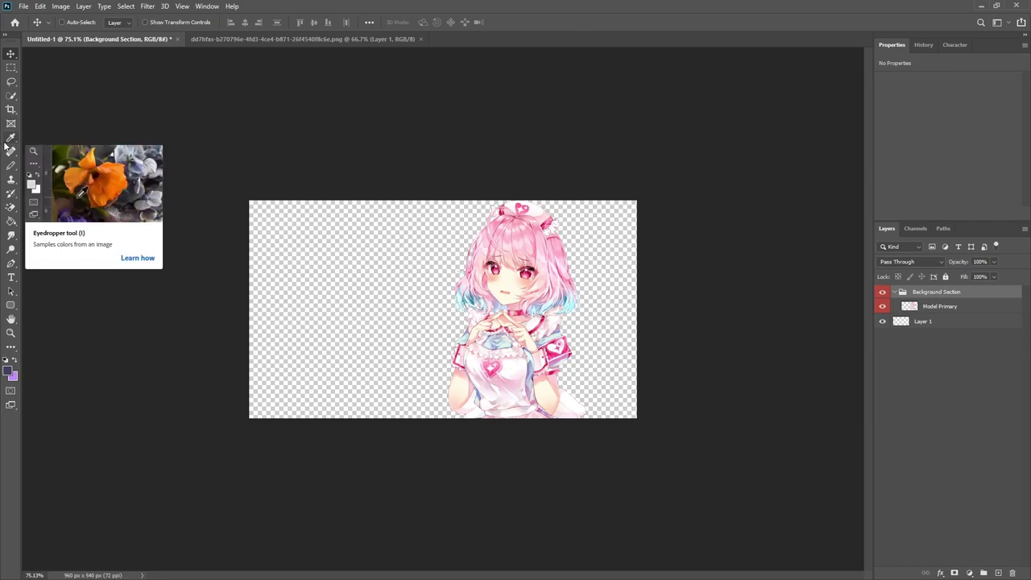
# Sample two pink shades from the character's hair with the Eyedropper as the foreground and background colours
pyautogui.press('i')
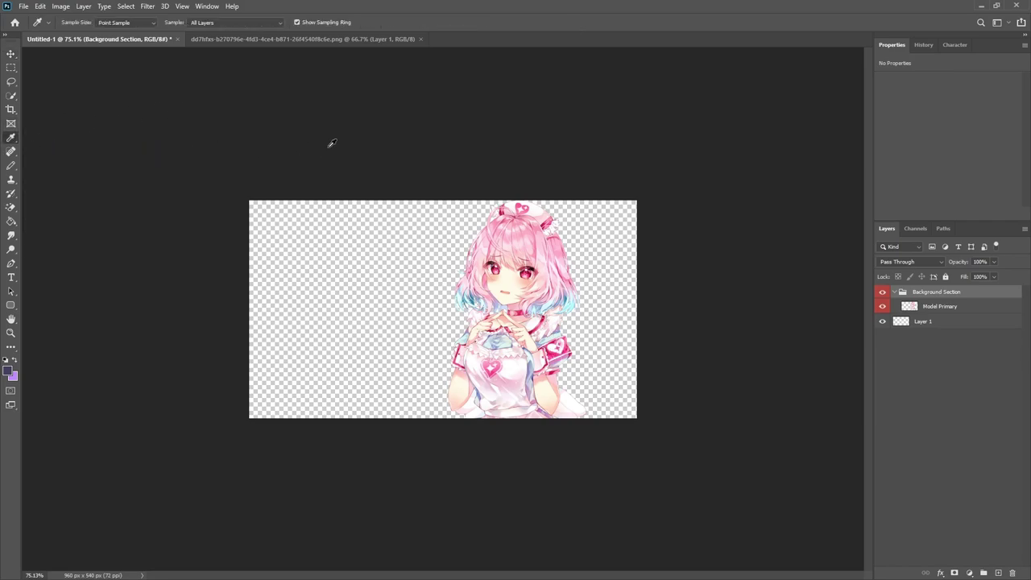
pyautogui.scroll(3, 596, 227)
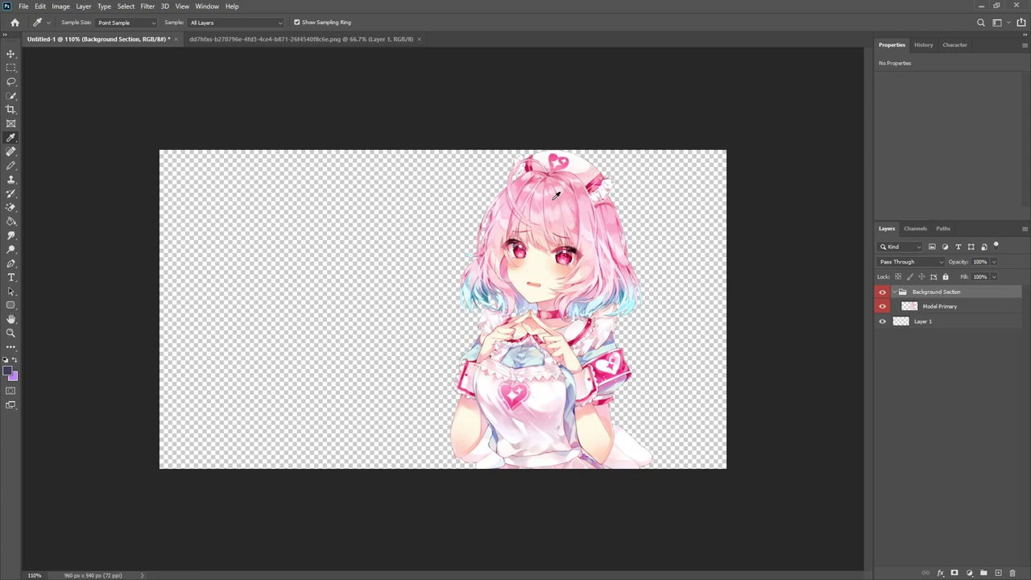
pyautogui.click(556, 196)
pyautogui.moveTo(556, 196); pyautogui.dragTo(547, 195)
pyautogui.press('x')
pyautogui.click(611, 199)
pyautogui.moveTo(611, 199); pyautogui.dragTo(612, 205)
# Try the lighter pink as a Paint Bucket fill on a temporary layer above the group, and delete that layer
pyautogui.click(998, 573)
pyautogui.moveTo(920, 309); pyautogui.dragTo(924, 284)
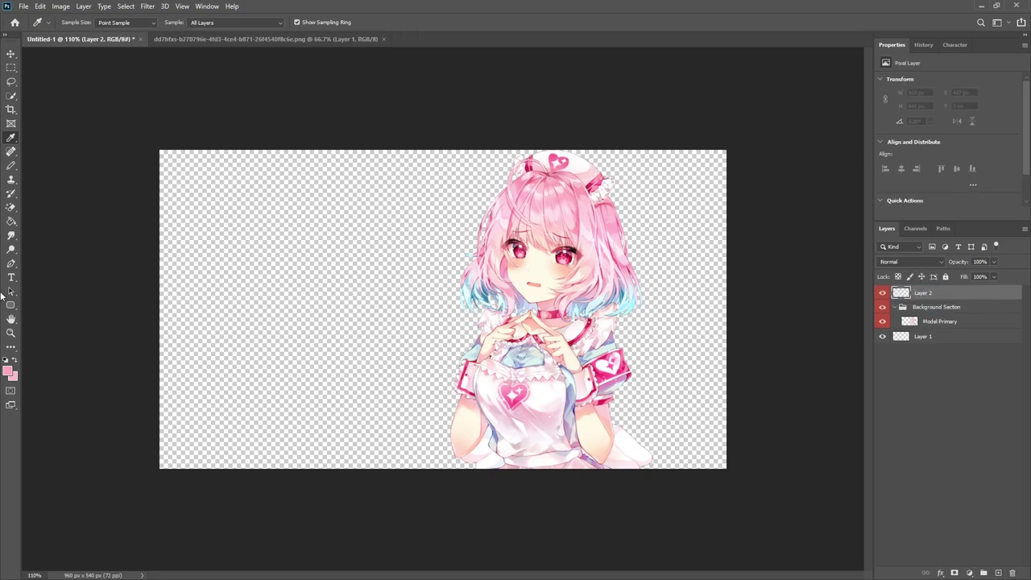
pyautogui.moveTo(13, 227); pyautogui.dragTo(13, 228)
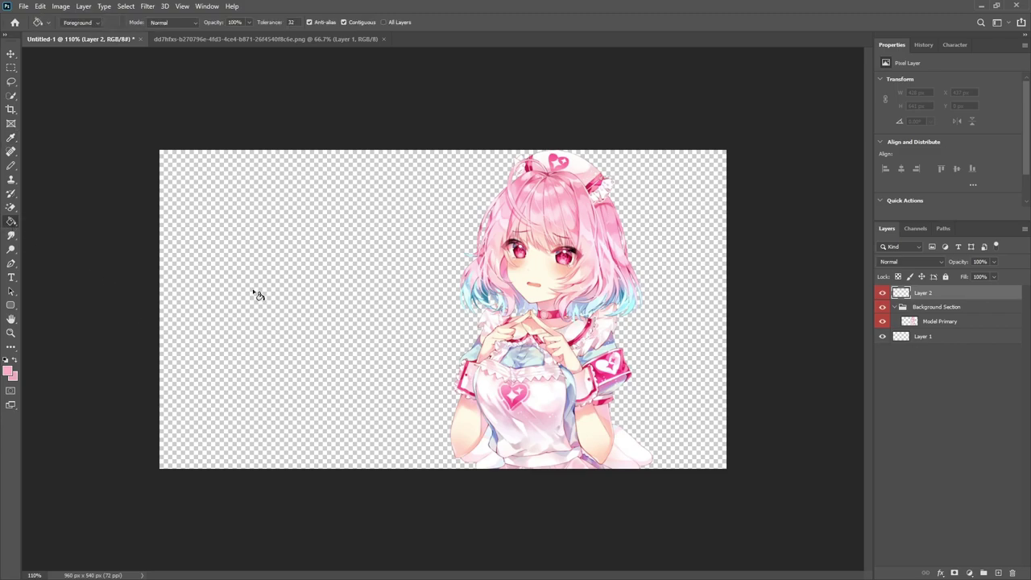
pyautogui.click(242, 397)
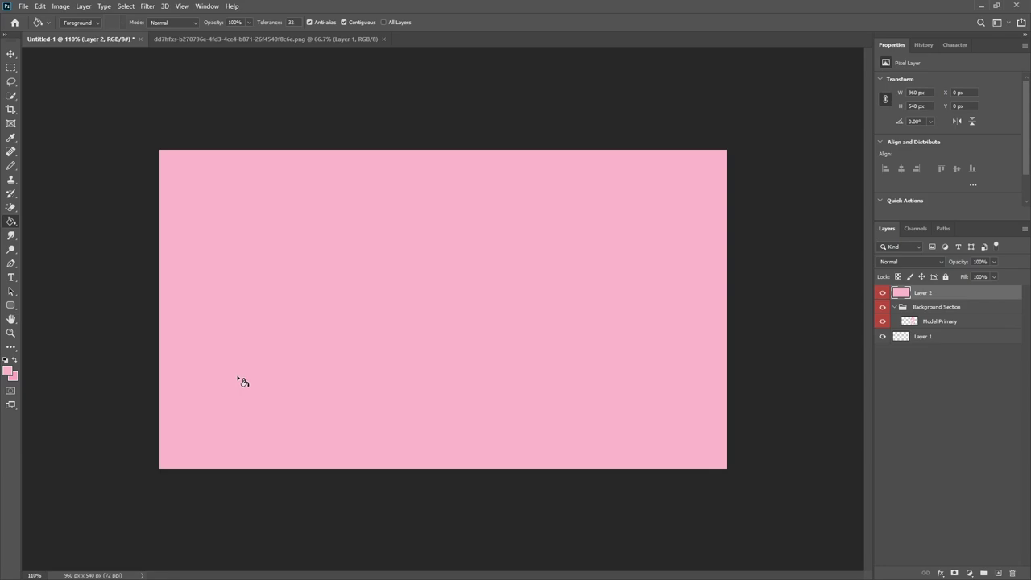
pyautogui.press('Delete')
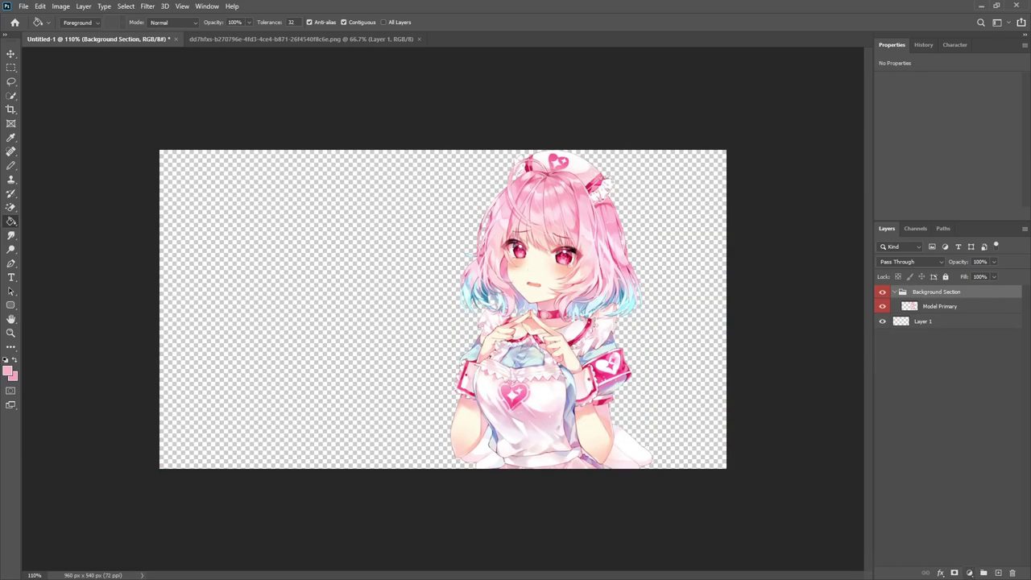
# Try the darker pink as a fill on a temporary layer inside Background Section, and delete that layer
pyautogui.click(998, 572)
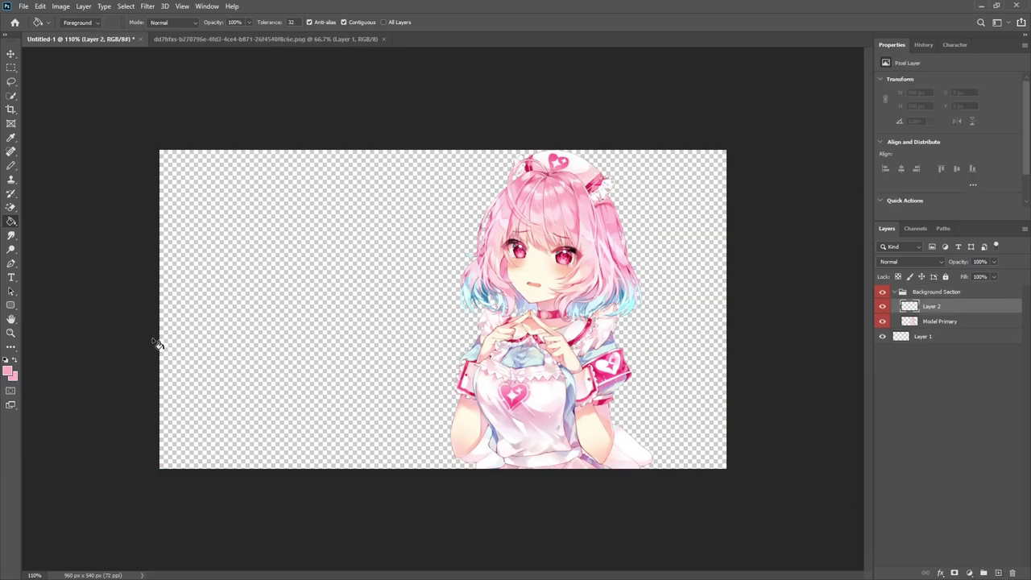
pyautogui.click(261, 286)
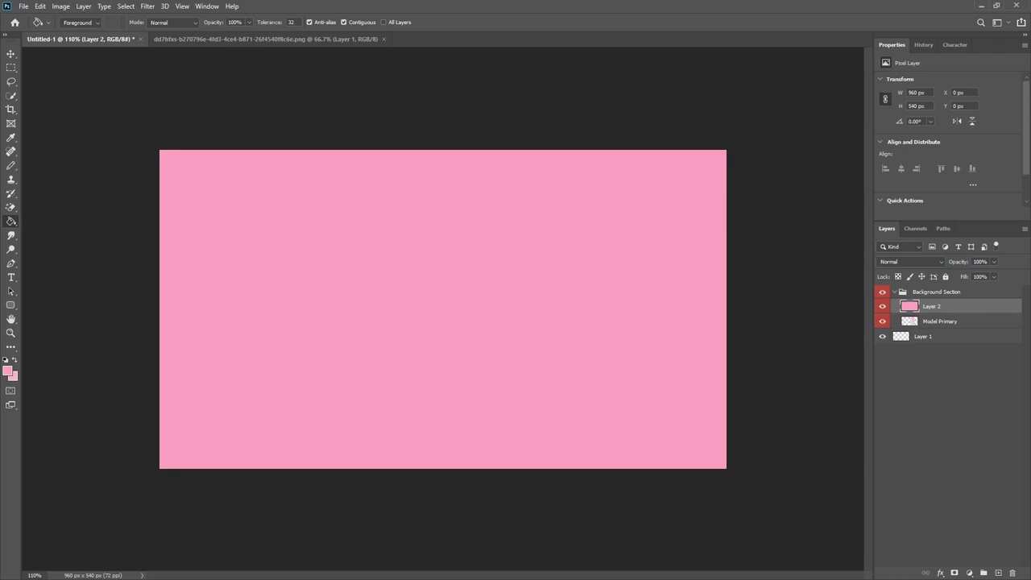
pyautogui.press('Delete')
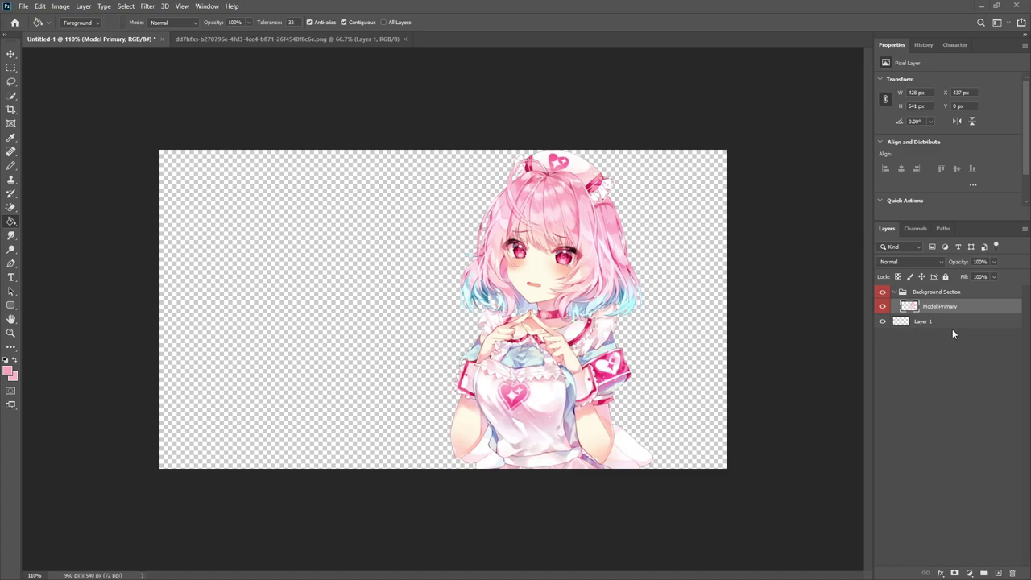
# Nest the Model Primary layer in a subgroup named Models inside Background Section
pyautogui.hotkey('ctrl', 'g')
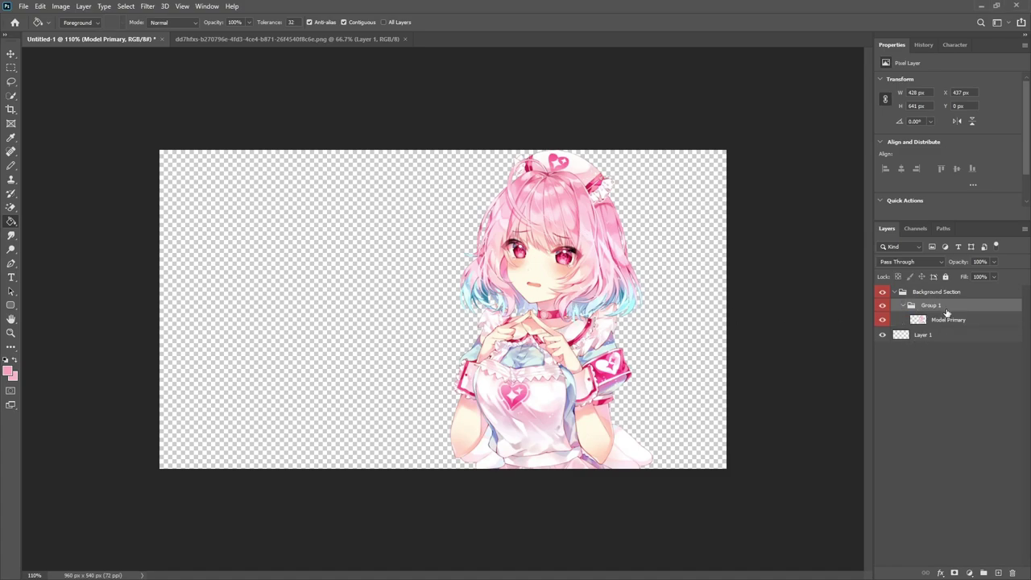
pyautogui.doubleClick(930, 304)
pyautogui.write('Models')
pyautogui.press('Return')
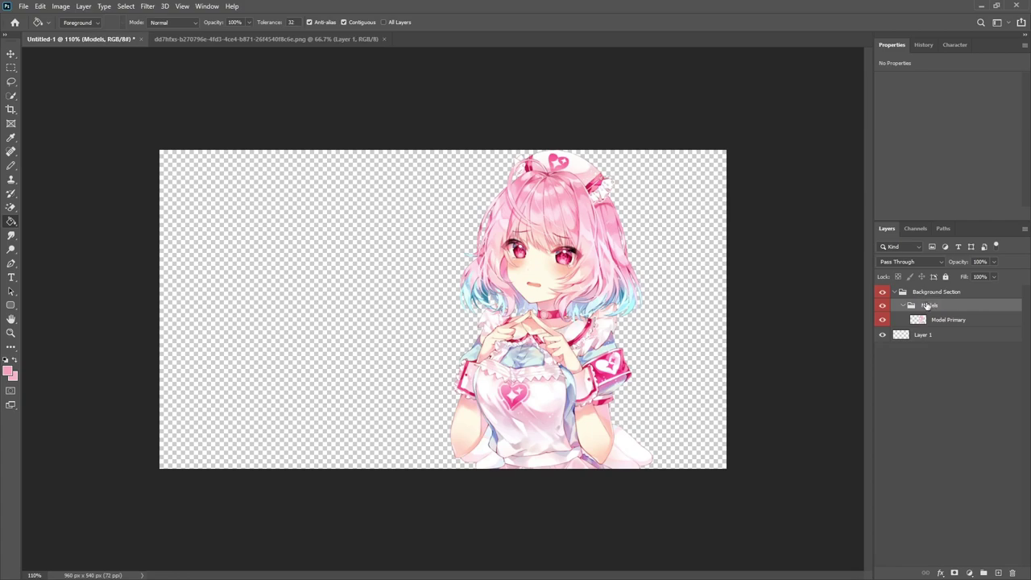
# Duplicate the Model Primary layer directly beneath the original and rename the copy as Model White
pyautogui.click(963, 325)
pyautogui.moveTo(964, 327); pyautogui.dragTo(950, 340)
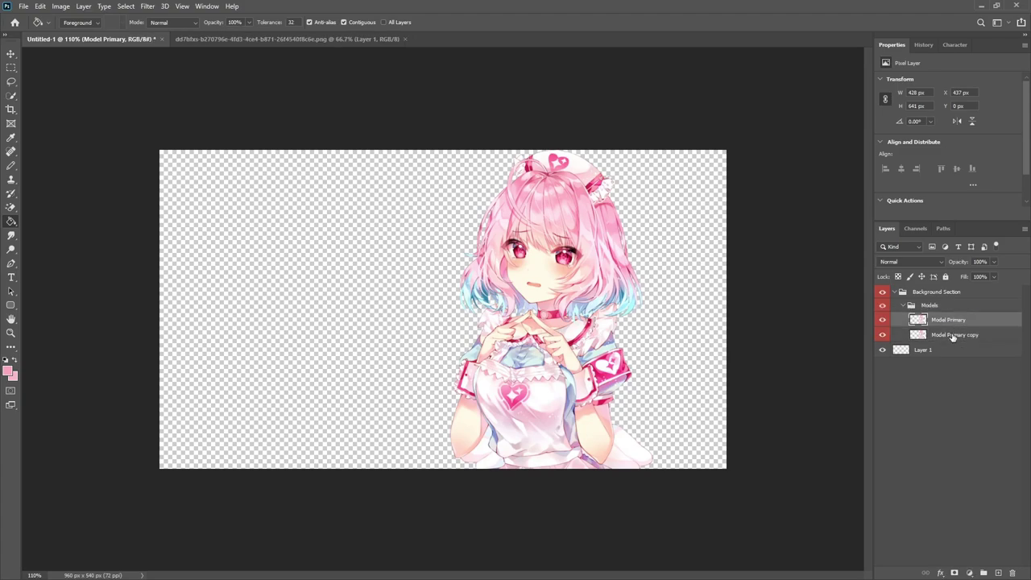
pyautogui.doubleClick(953, 335)
pyautogui.write('Model White')
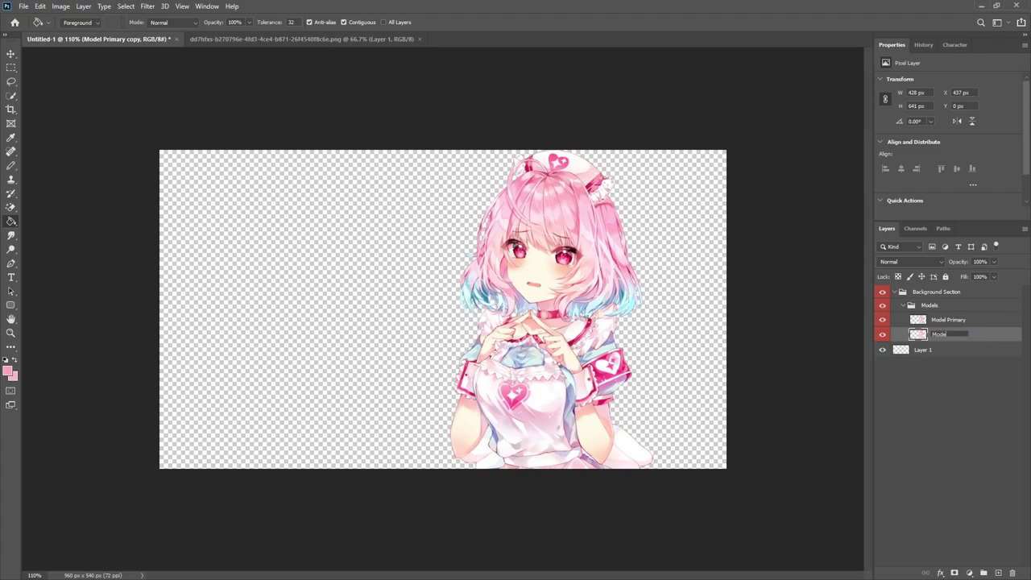
pyautogui.press('Return')
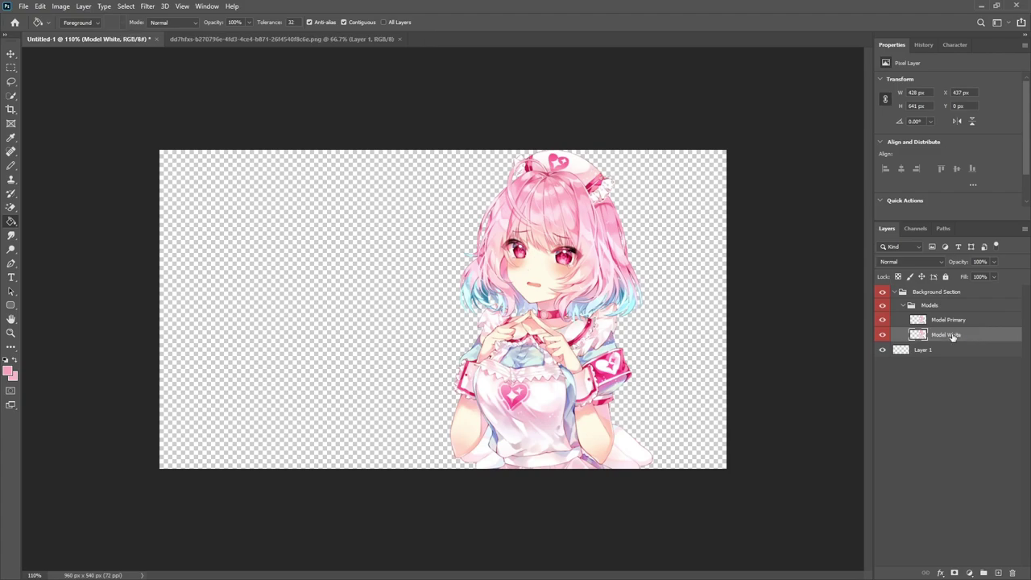
# Apply a white Color Overlay to the Model White layer and rasterize its layer style
pyautogui.rightClick(952, 337)
pyautogui.click(833, 137)
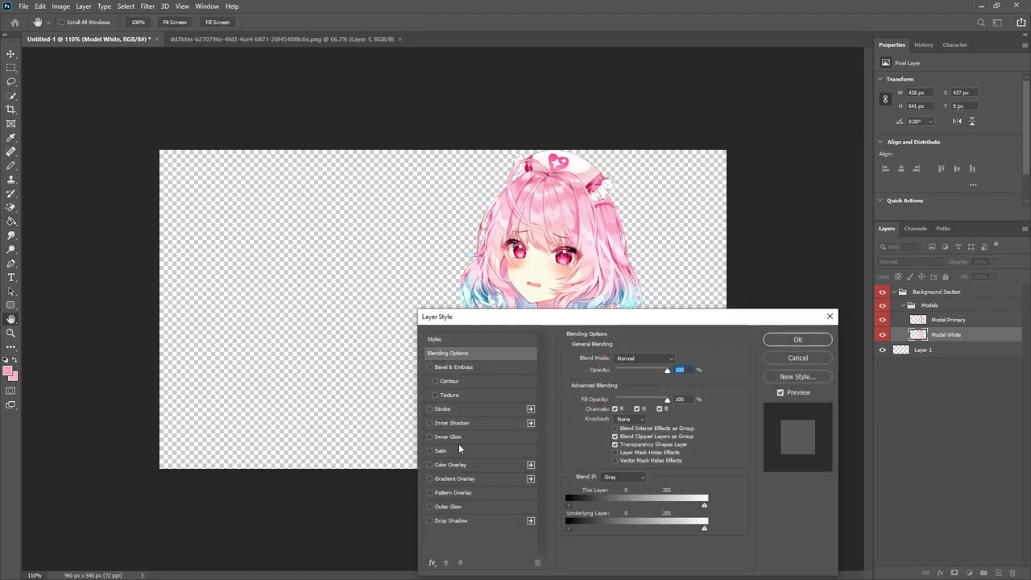
pyautogui.click(451, 465)
pyautogui.click(678, 361)
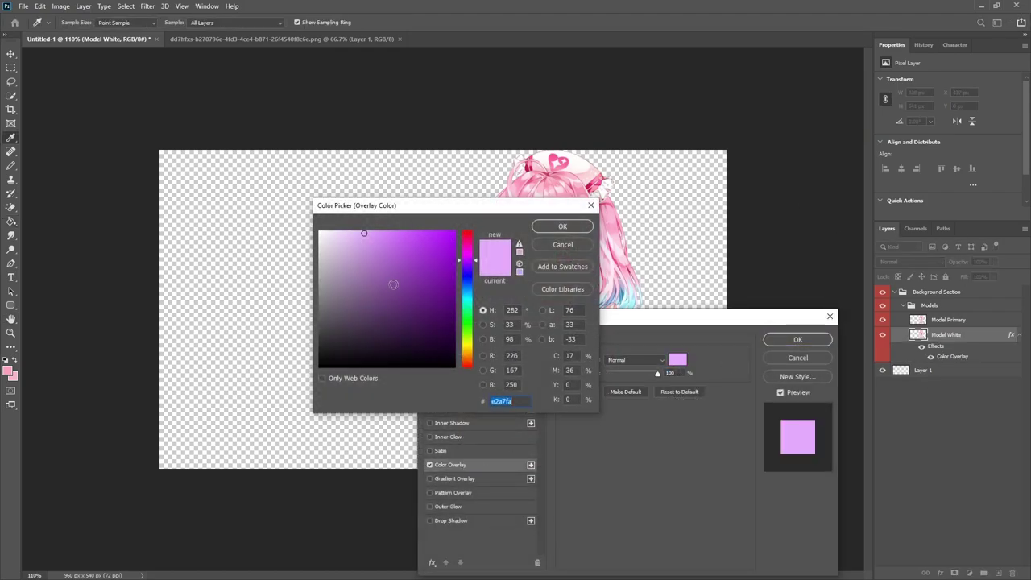
pyautogui.click(183, 158)
pyautogui.click(563, 226)
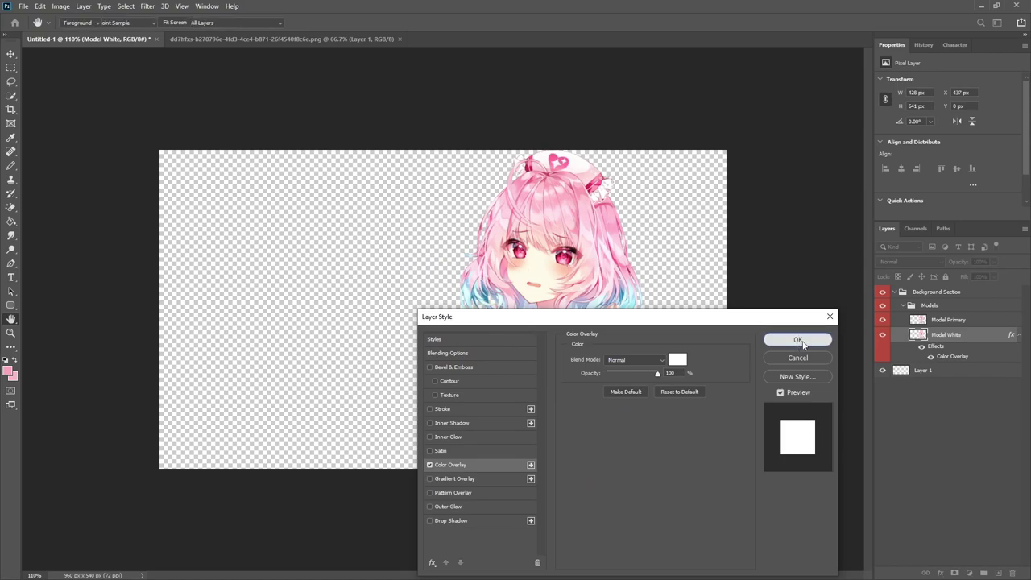
pyautogui.click(798, 339)
pyautogui.rightClick(958, 337)
pyautogui.click(854, 295)
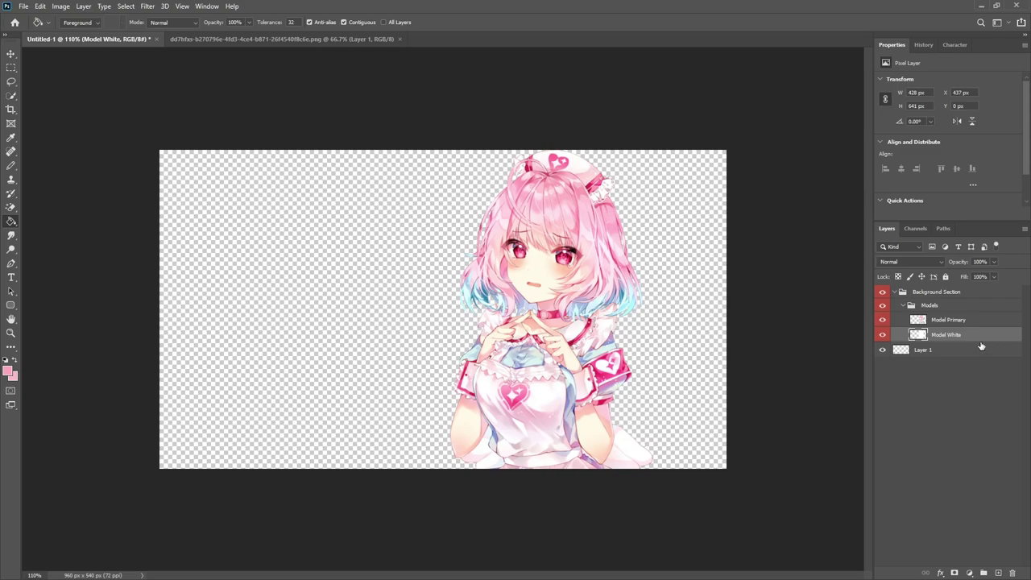
# Duplicate the white silhouette layer and rename the lower copy as Outline
pyautogui.hotkey('ctrl', 'j')
pyautogui.doubleClick(960, 333)
pyautogui.write('Model White')
pyautogui.press('Return')
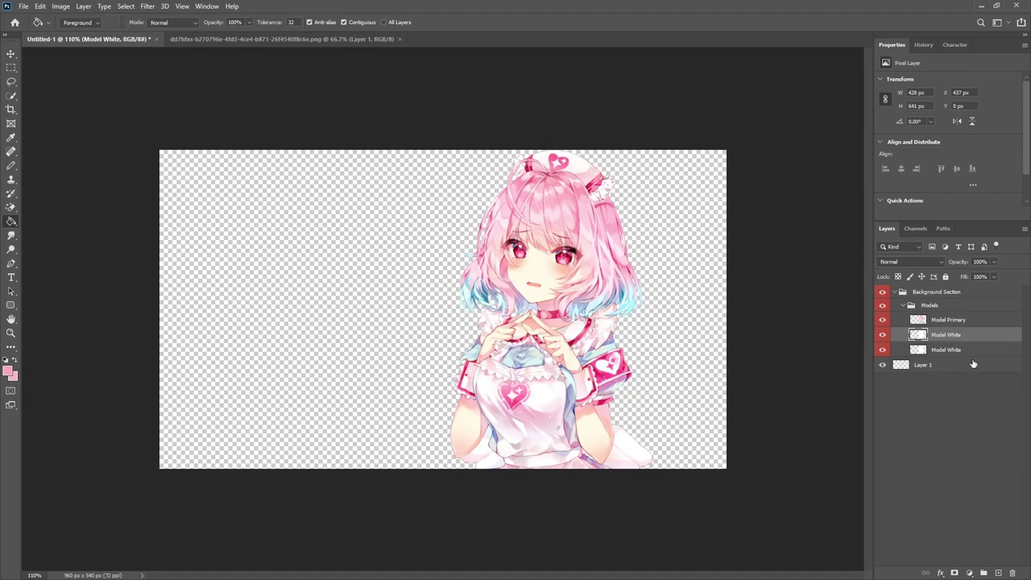
pyautogui.doubleClick(942, 349)
pyautogui.write('Out')
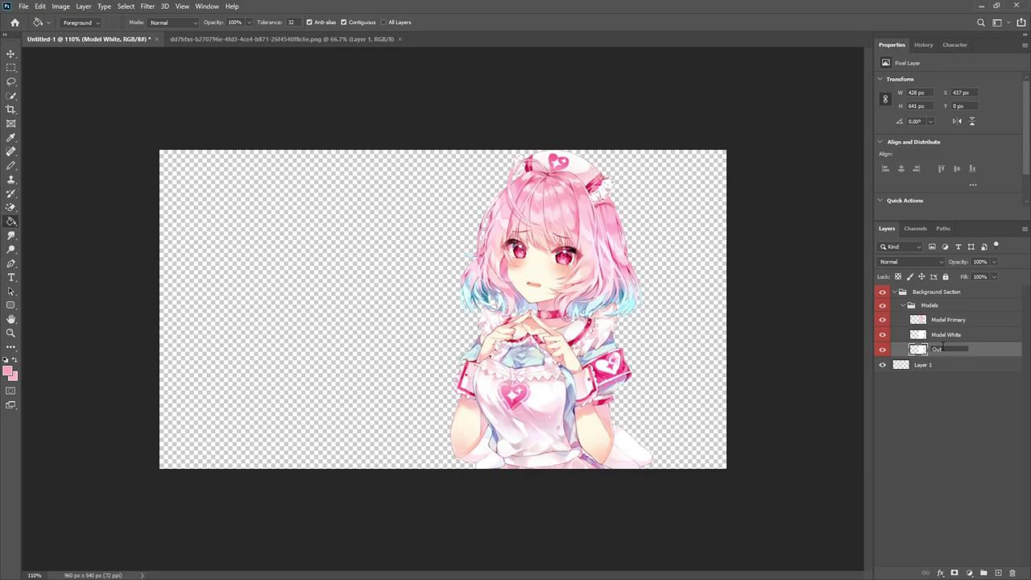
pyautogui.write('line')
pyautogui.press('Return')
# Give the Outline layer a 3 px outside stroke in the foreground pink, and rasterize its layer style
pyautogui.rightClick(941, 349)
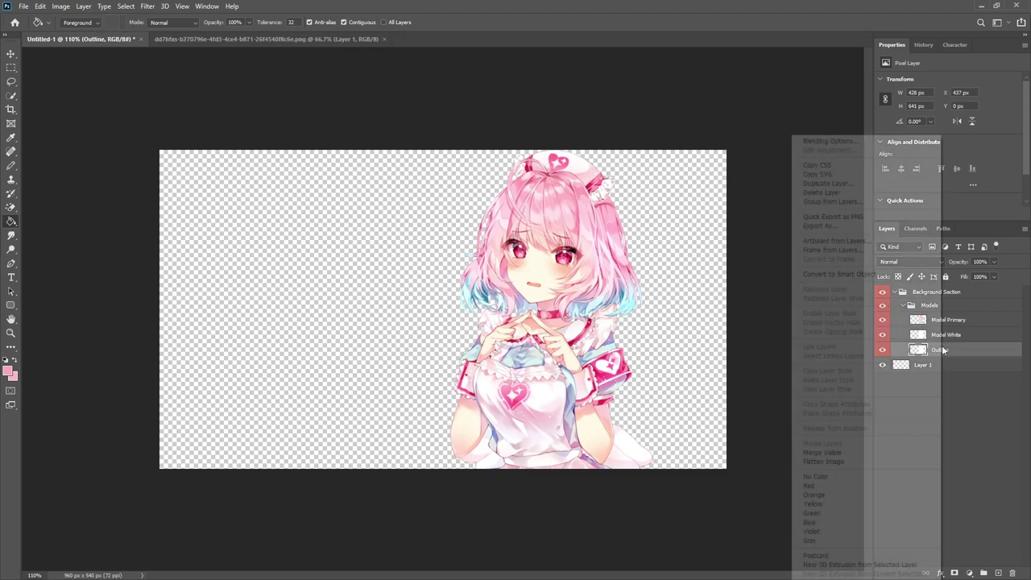
pyautogui.click(836, 142)
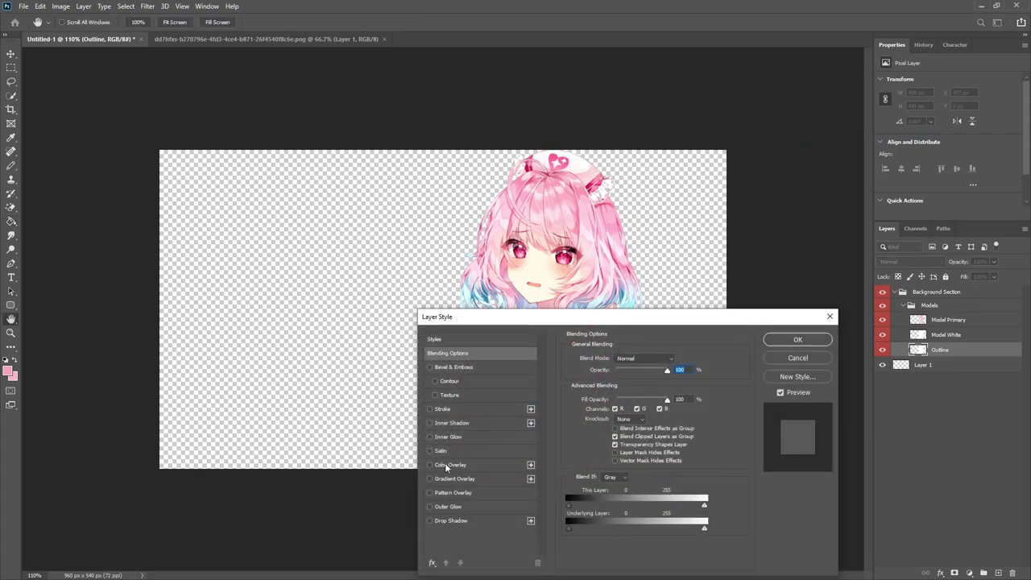
pyautogui.click(449, 409)
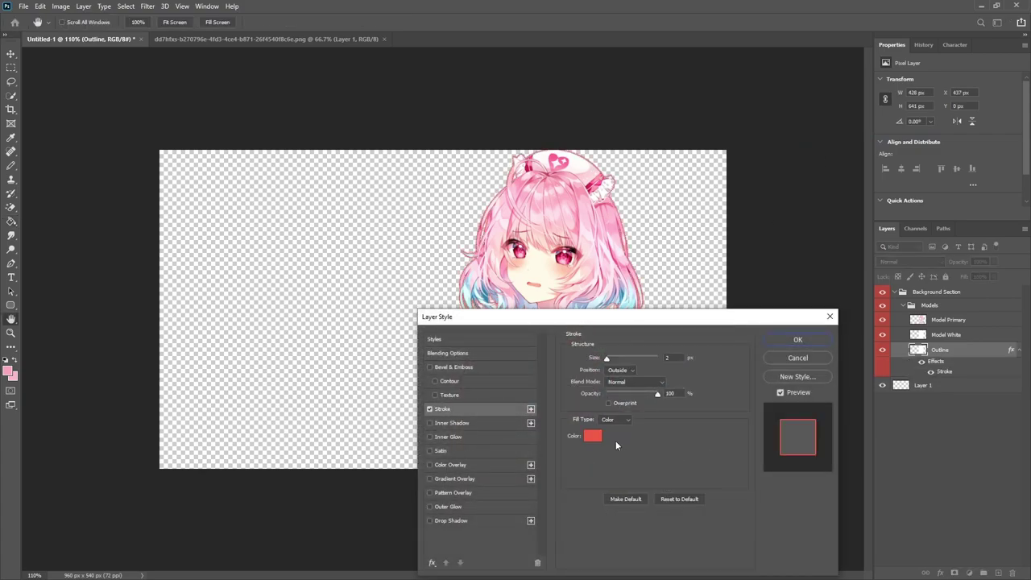
pyautogui.click(593, 435)
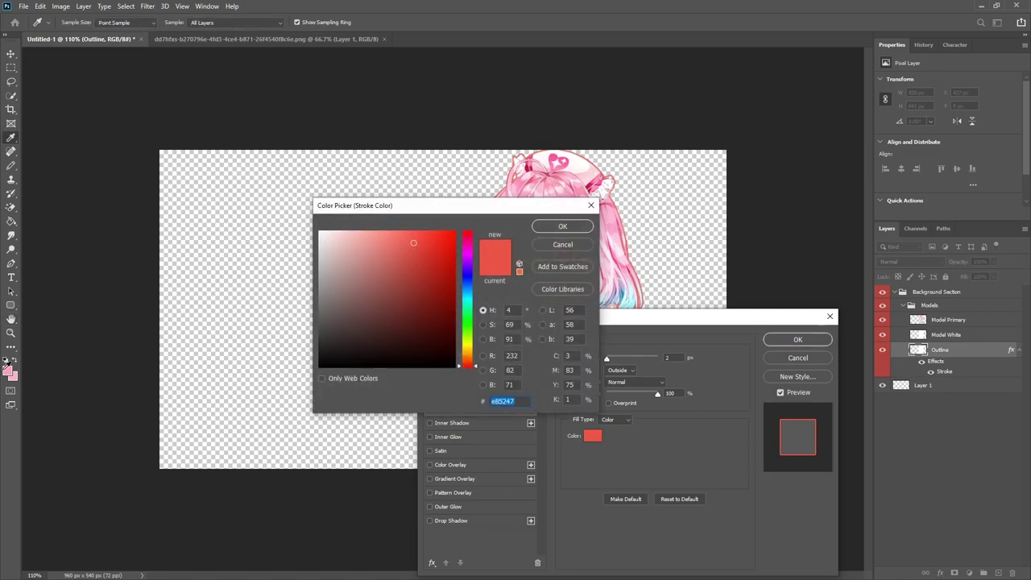
pyautogui.click(3, 371)
pyautogui.click(561, 226)
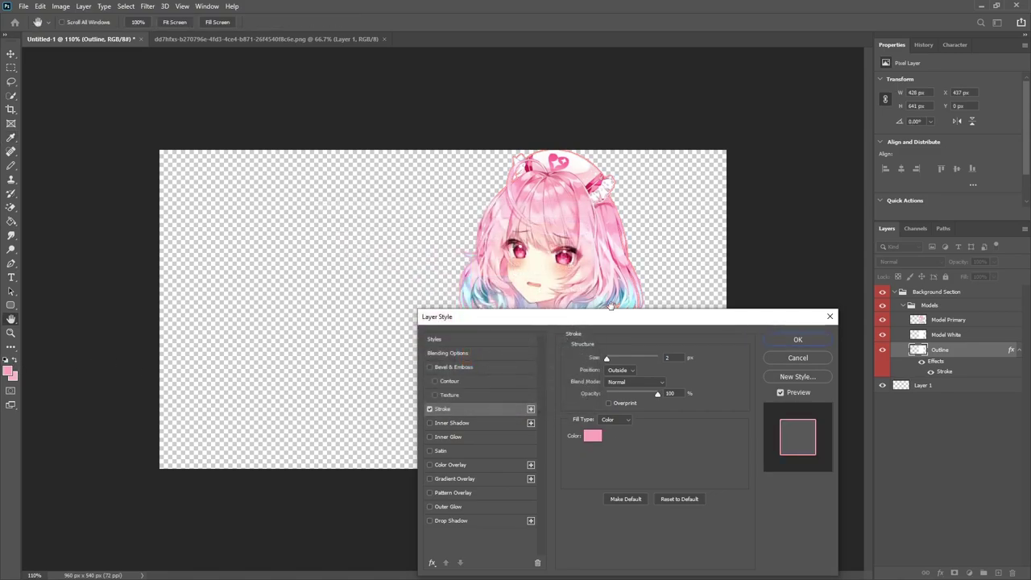
pyautogui.doubleClick(673, 360)
pyautogui.write('4')
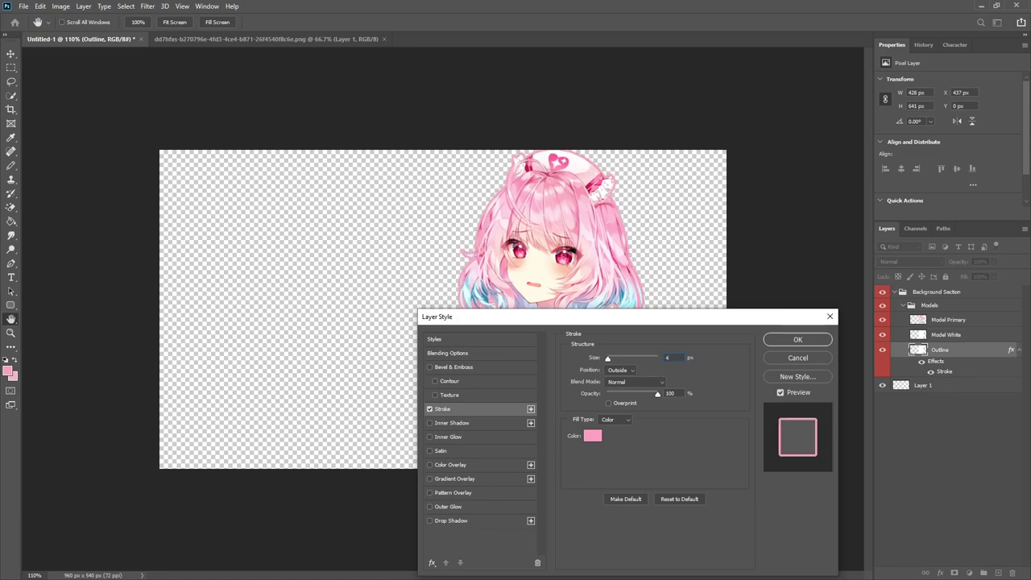
pyautogui.write('3')
pyautogui.click(813, 347)
pyautogui.rightClick(951, 347)
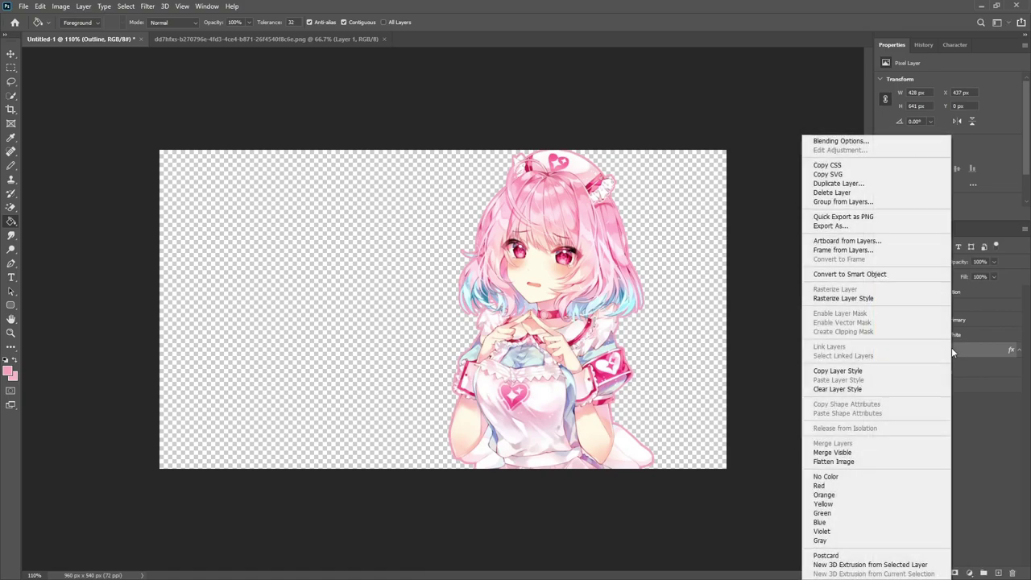
pyautogui.click(846, 295)
# Hide Model White and Model Primary, and erase the white interior of the Outline layer with the Magic Eraser
pyautogui.click(882, 334)
pyautogui.click(882, 320)
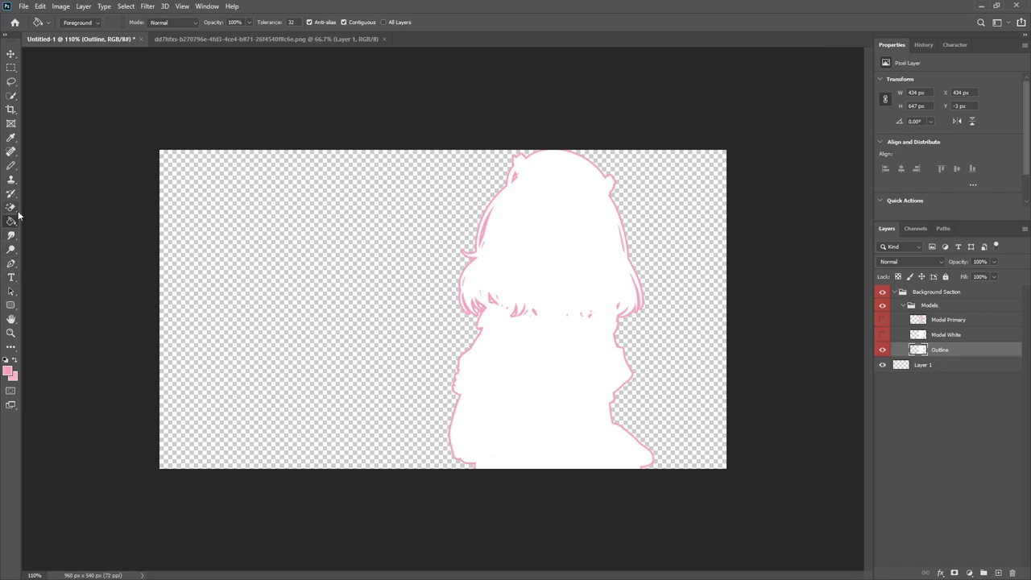
pyautogui.click(10, 151)
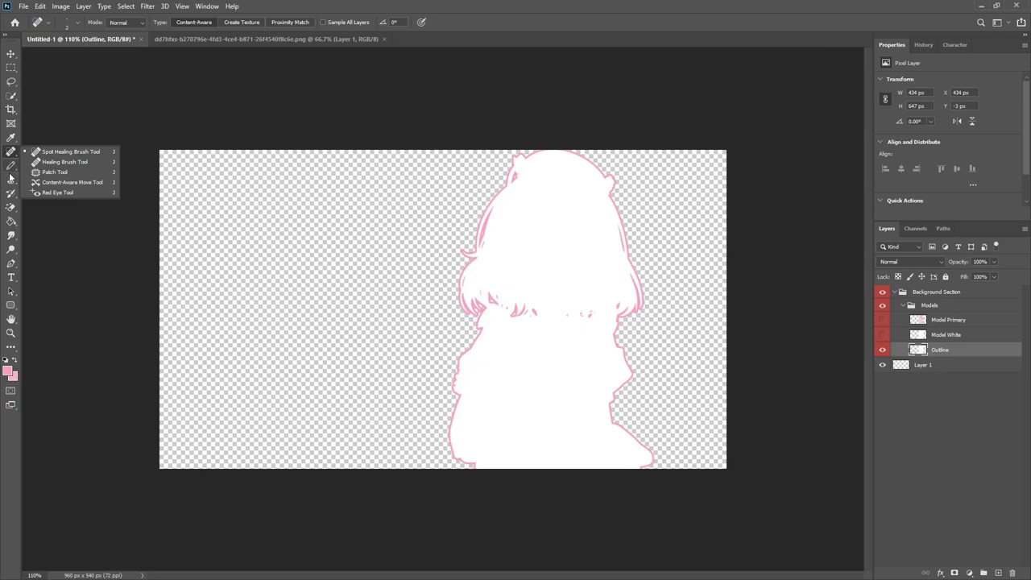
pyautogui.rightClick(10, 207)
pyautogui.click(56, 228)
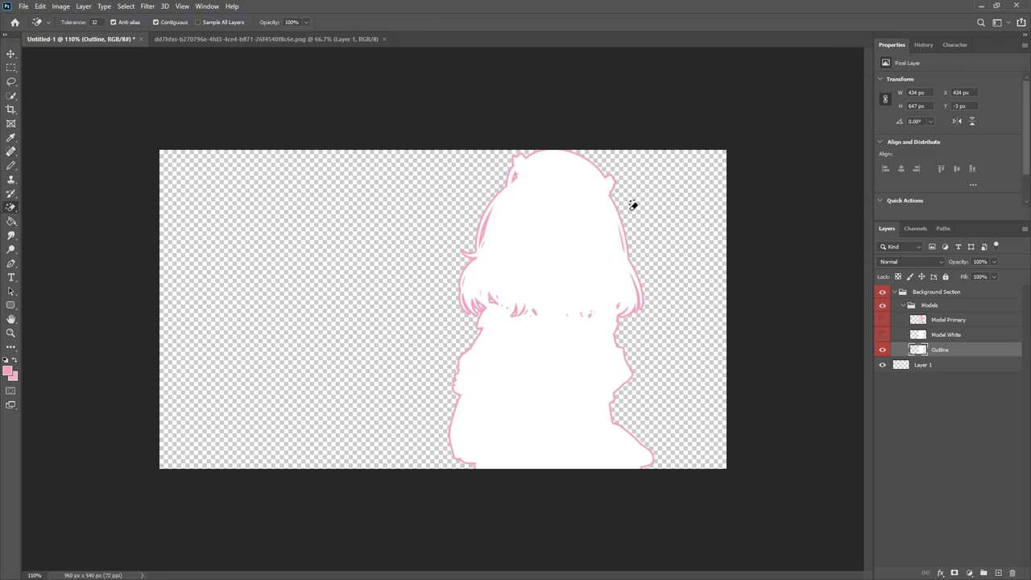
pyautogui.click(540, 207)
pyautogui.scroll(3, 568, 357)
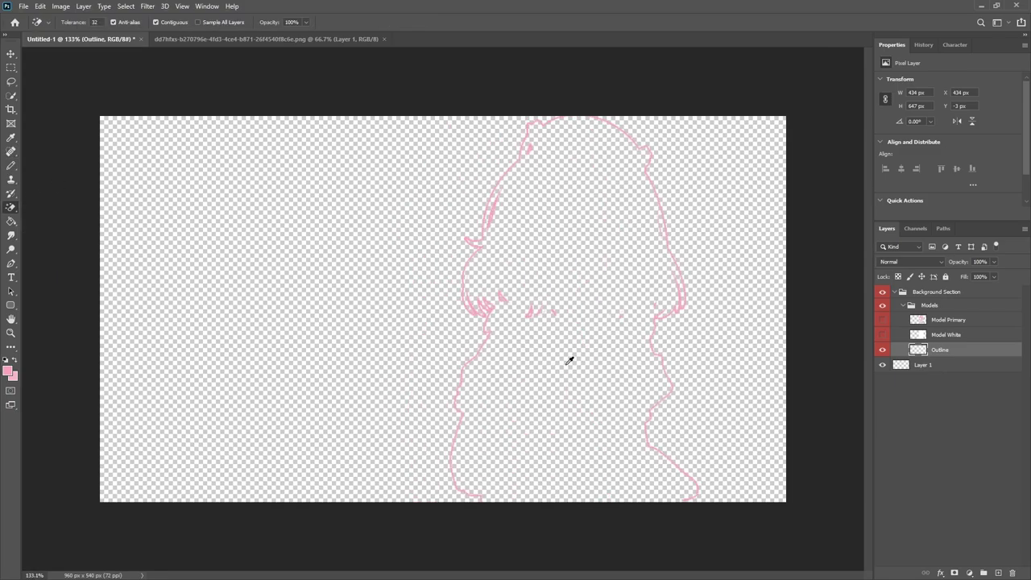
pyautogui.scroll(-2, 653, 358)
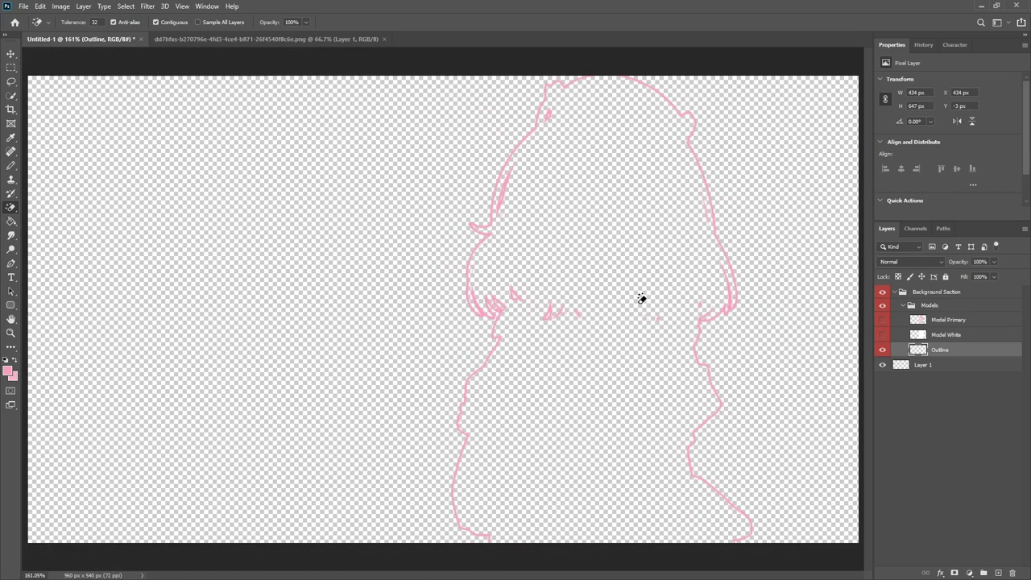
# Lasso the stray pink marks inside the head and neck area of the outline, delete them and deselect
pyautogui.click(12, 80)
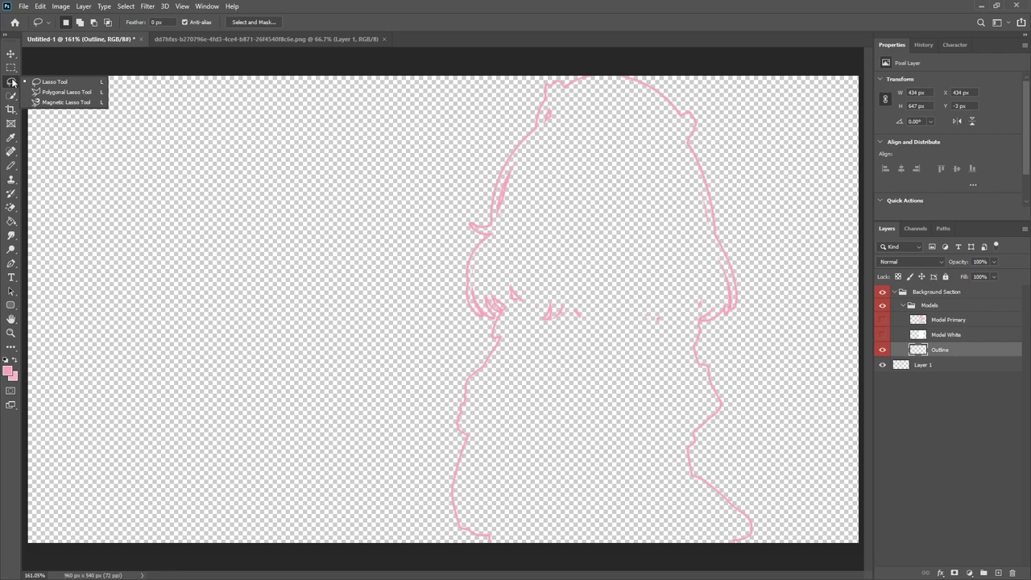
pyautogui.click(54, 81)
pyautogui.scroll(2, 564, 101)
pyautogui.moveTo(551, 100)
pyautogui.mouseDown()
pyautogui.moveTo(546, 197)
pyautogui.moveTo(534, 244)
pyautogui.moveTo(492, 307)
pyautogui.moveTo(518, 354)
pyautogui.moveTo(586, 402)
pyautogui.moveTo(636, 398)
pyautogui.moveTo(723, 328)
pyautogui.moveTo(721, 290)
pyautogui.moveTo(672, 164)
pyautogui.moveTo(611, 106)
pyautogui.moveTo(553, 105)
pyautogui.mouseUp()
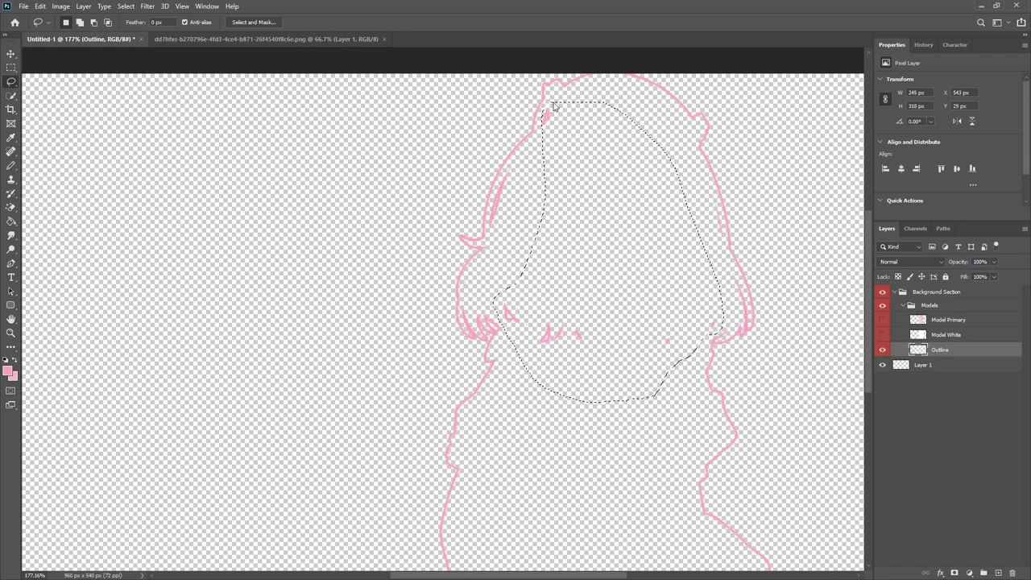
pyautogui.press('m')
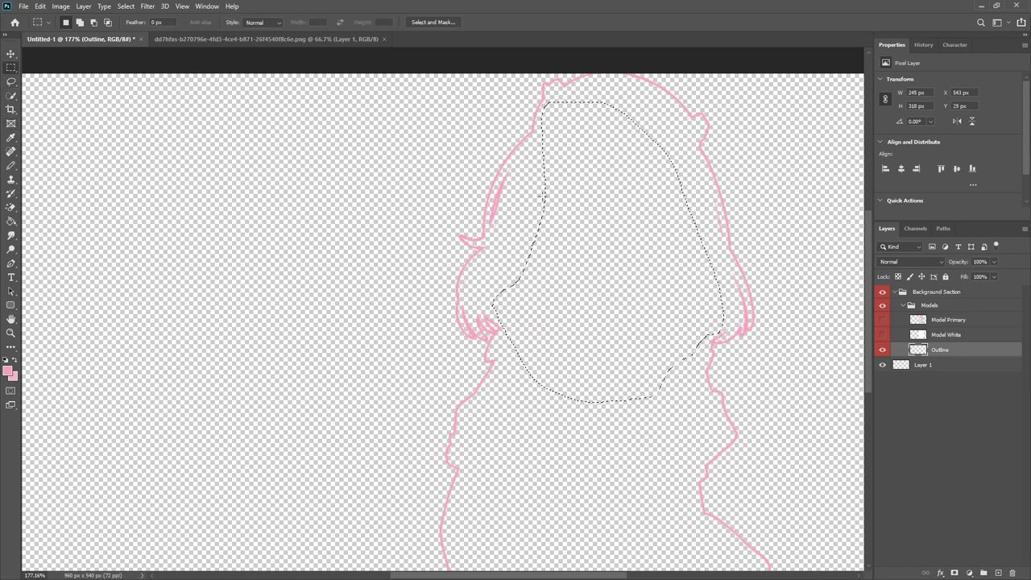
pyautogui.rightClick(639, 178)
pyautogui.click(653, 184)
pyautogui.scroll(-3, 541, 316)
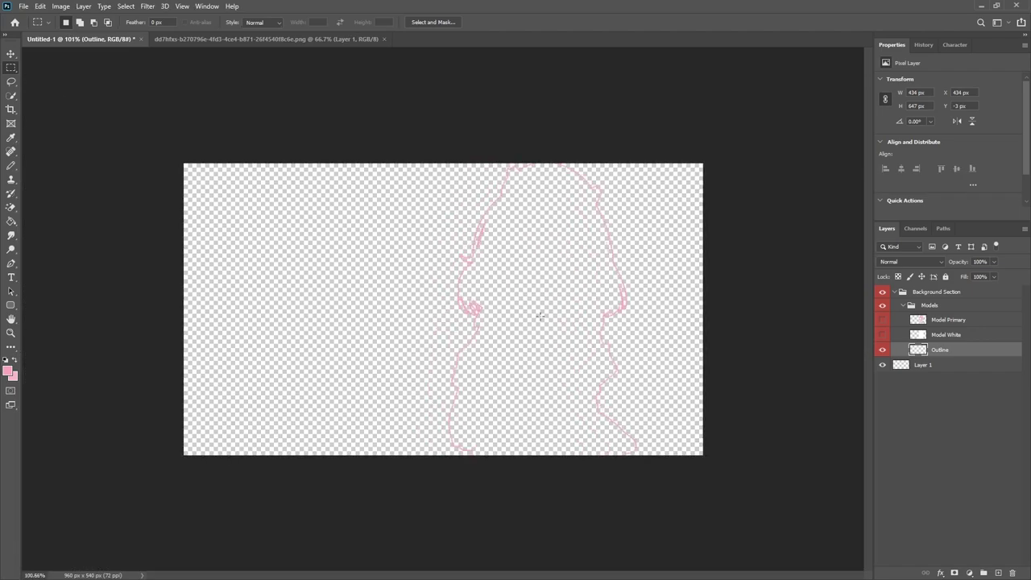
pyautogui.scroll(2, 541, 317)
# Show Model White and Model Primary again, and offset Model White to X 457 px, Y 4 px
pyautogui.click(882, 334)
pyautogui.click(882, 319)
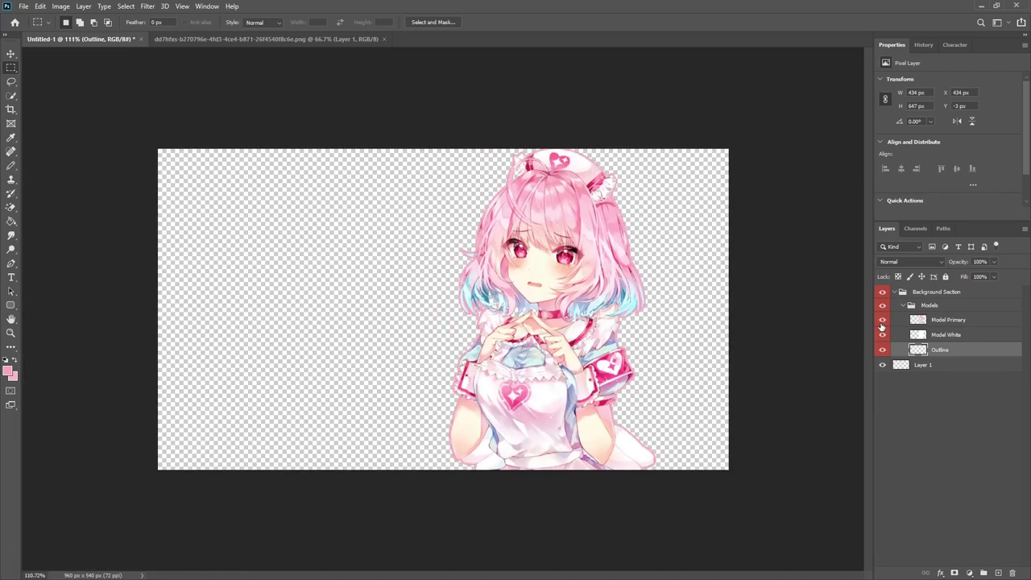
pyautogui.click(926, 334)
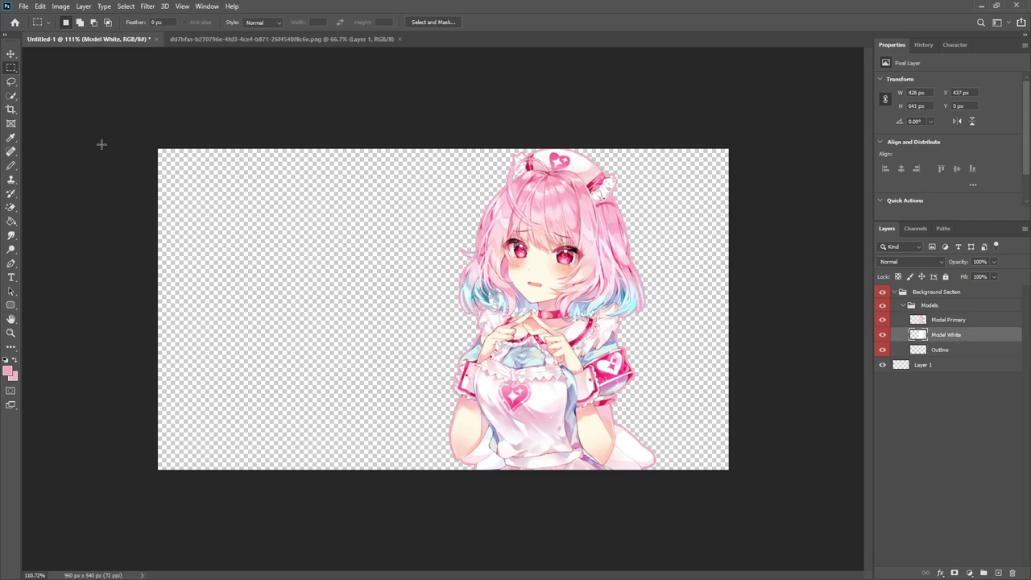
pyautogui.click(11, 53)
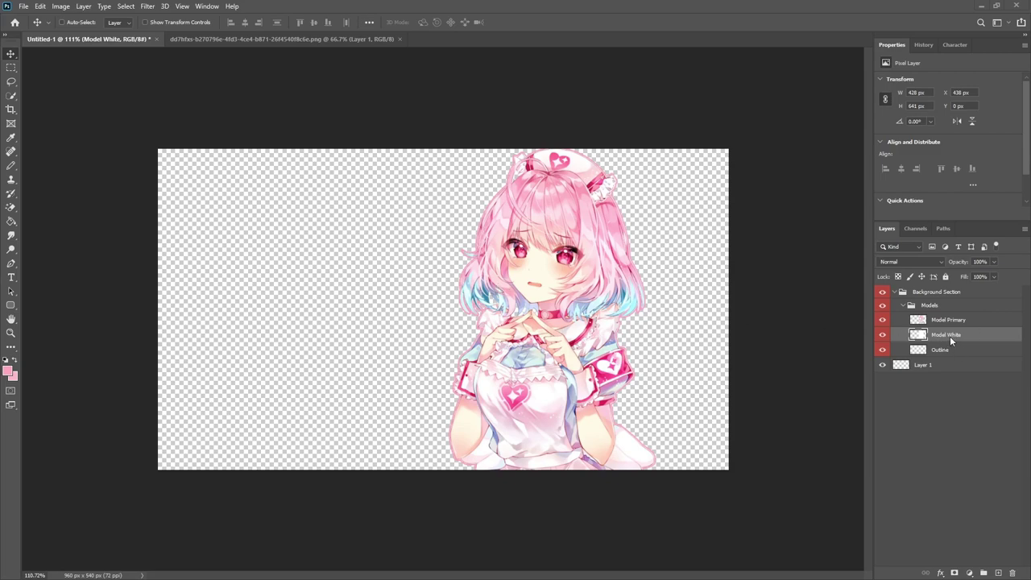
pyautogui.moveTo(585, 316); pyautogui.dragTo(597, 317)
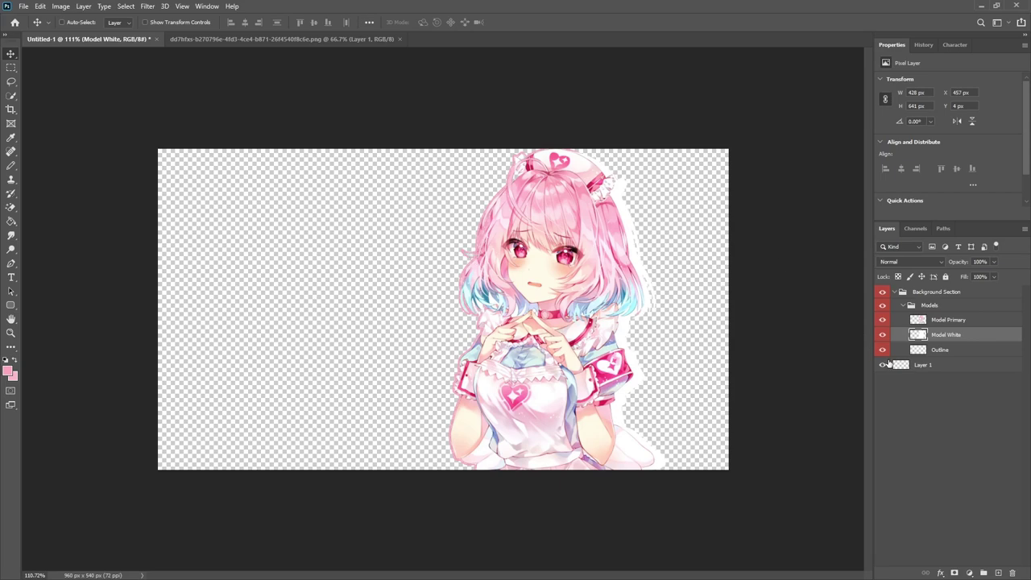
# Offset the Outline layer beyond the white silhouette to X 468 px, Y 6 px
pyautogui.click(957, 351)
pyautogui.moveTo(543, 339); pyautogui.dragTo(559, 340)
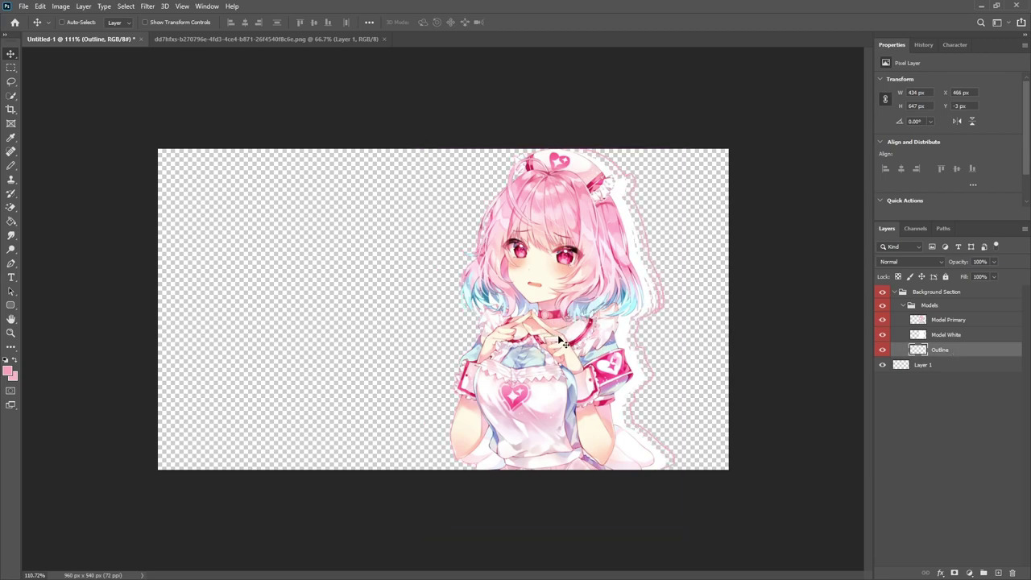
pyautogui.press('Down')
pyautogui.press('Down')
pyautogui.press('Down')
pyautogui.press('Down')
pyautogui.press('Down')
pyautogui.press('Down')
pyautogui.press('Down')
pyautogui.press('Down')
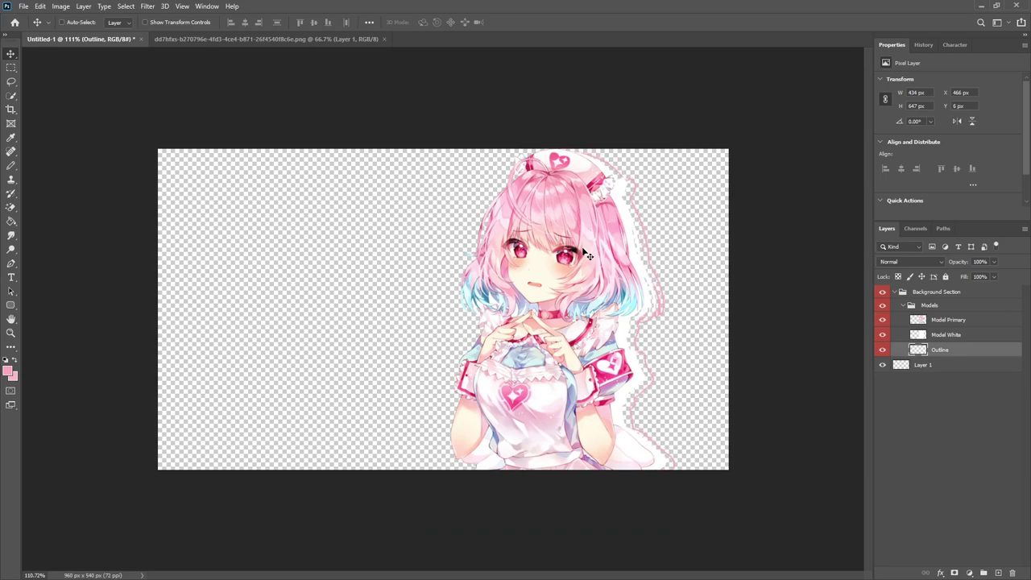
pyautogui.press('Right')
pyautogui.scroll(-3, 588, 256)
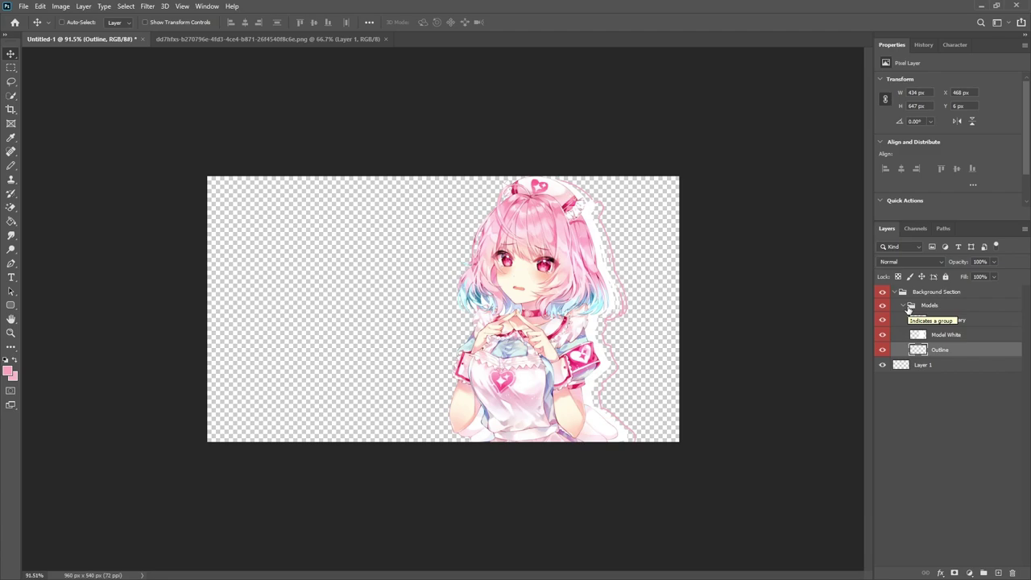
# Place Layer 1 beneath the collapsed Models group in Background Section and fill it with dark purple #352c3f
pyautogui.click(903, 305)
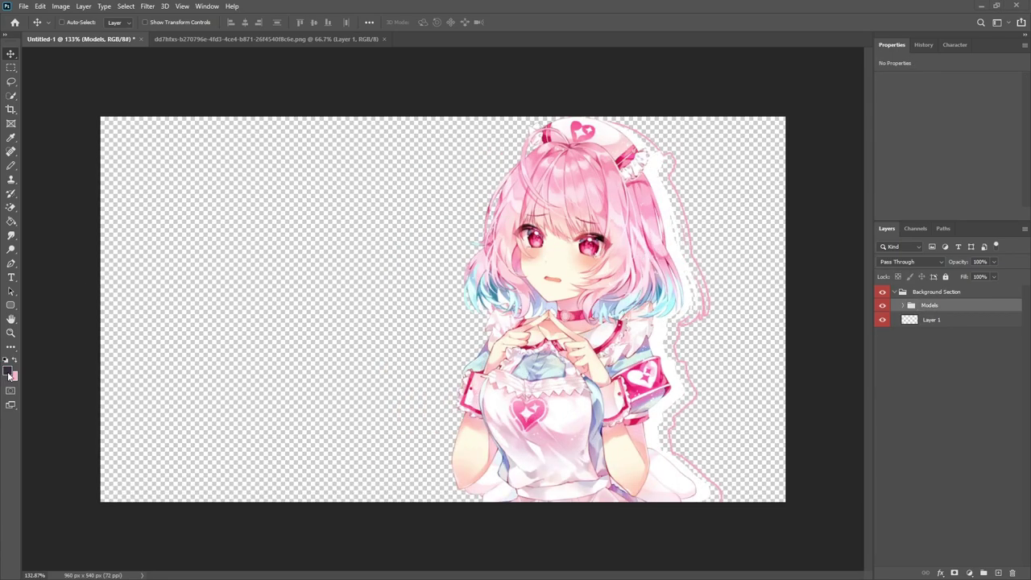
pyautogui.click(9, 372)
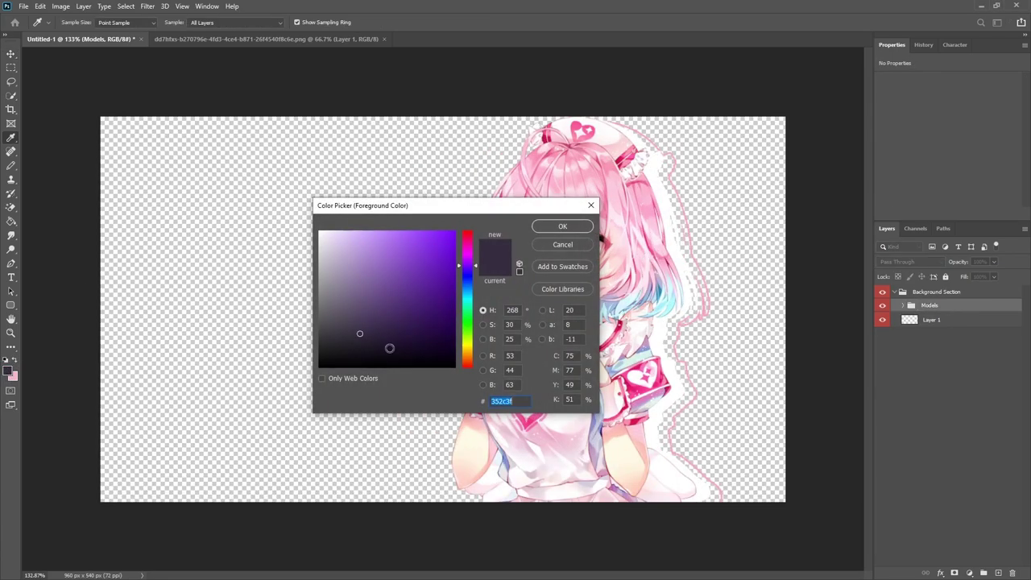
pyautogui.click(521, 401)
pyautogui.click(568, 227)
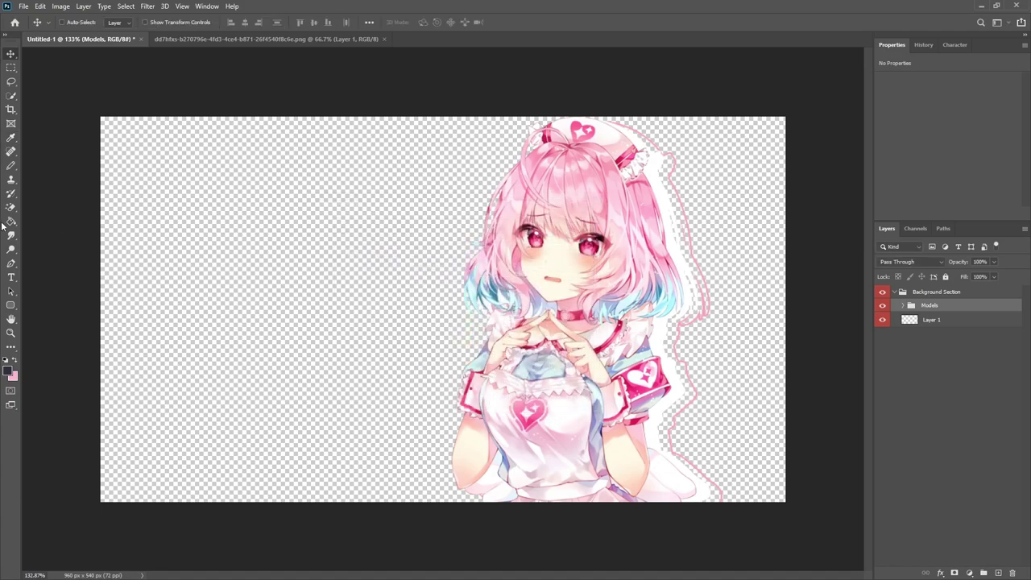
pyautogui.click(9, 222)
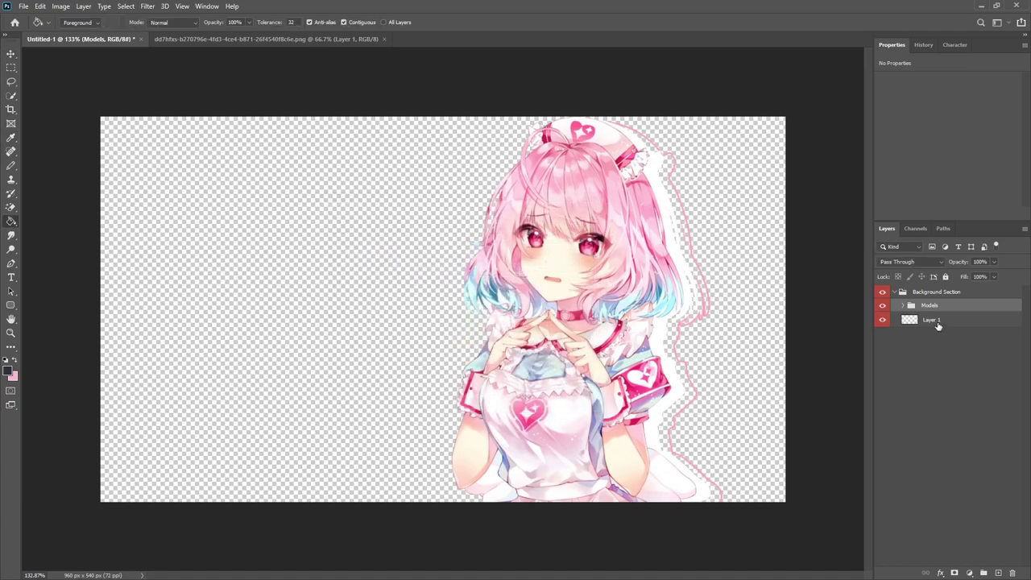
pyautogui.click(932, 320)
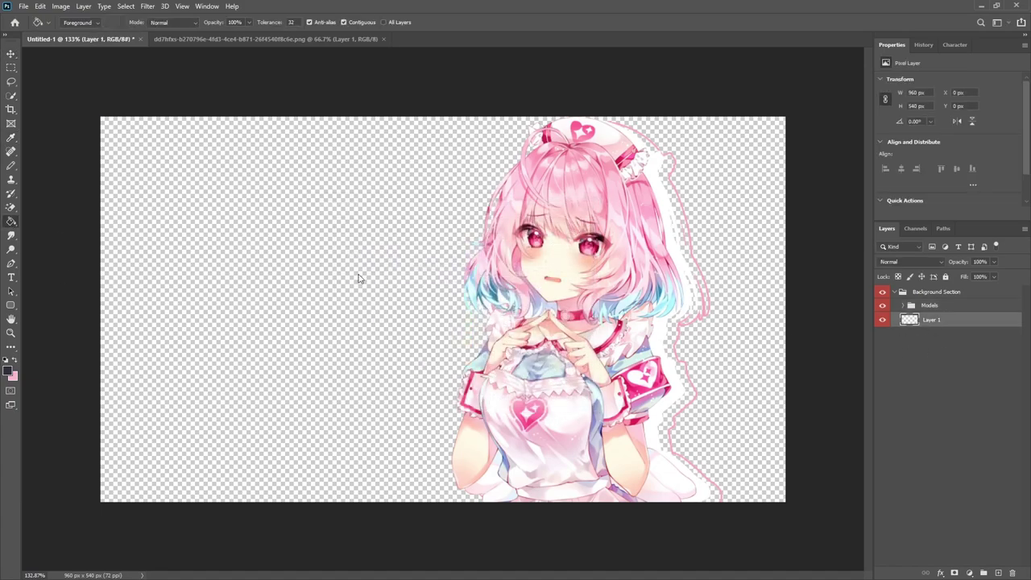
pyautogui.click(360, 279)
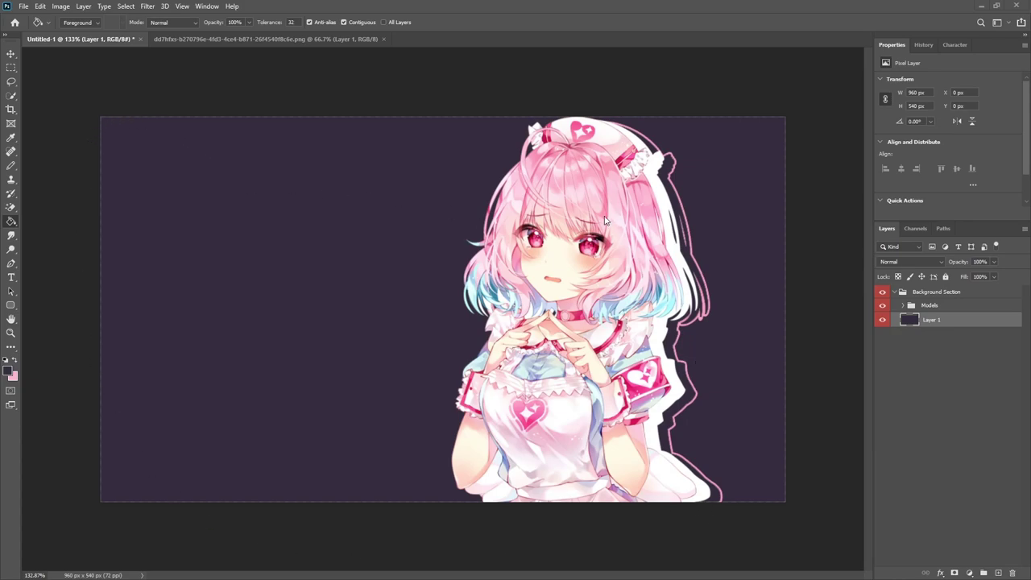
# Set the foreground colour to white #ffffff
pyautogui.click(12, 373)
pyautogui.moveTo(338, 292); pyautogui.dragTo(248, 159)
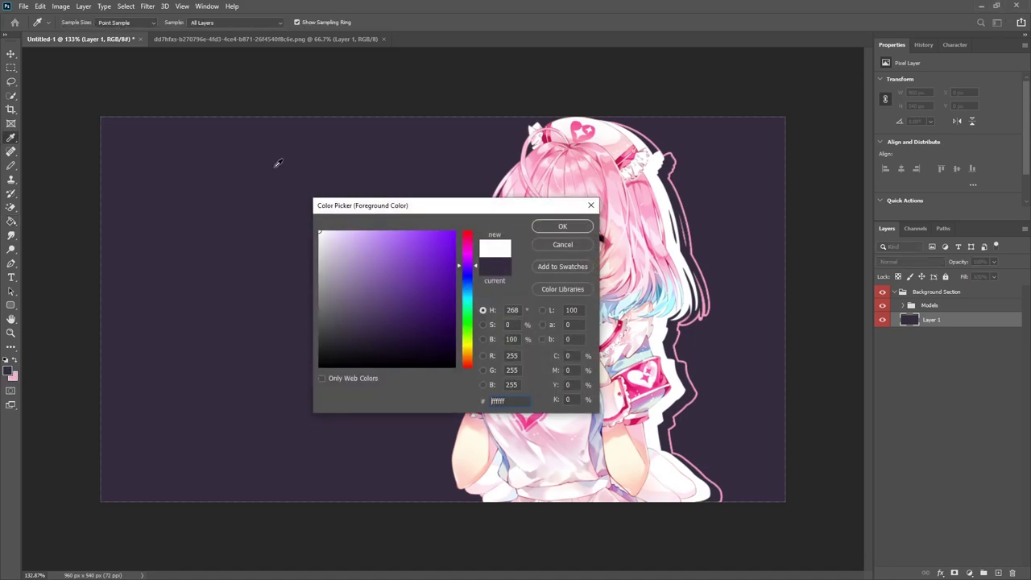
pyautogui.click(562, 226)
pyautogui.press('g')
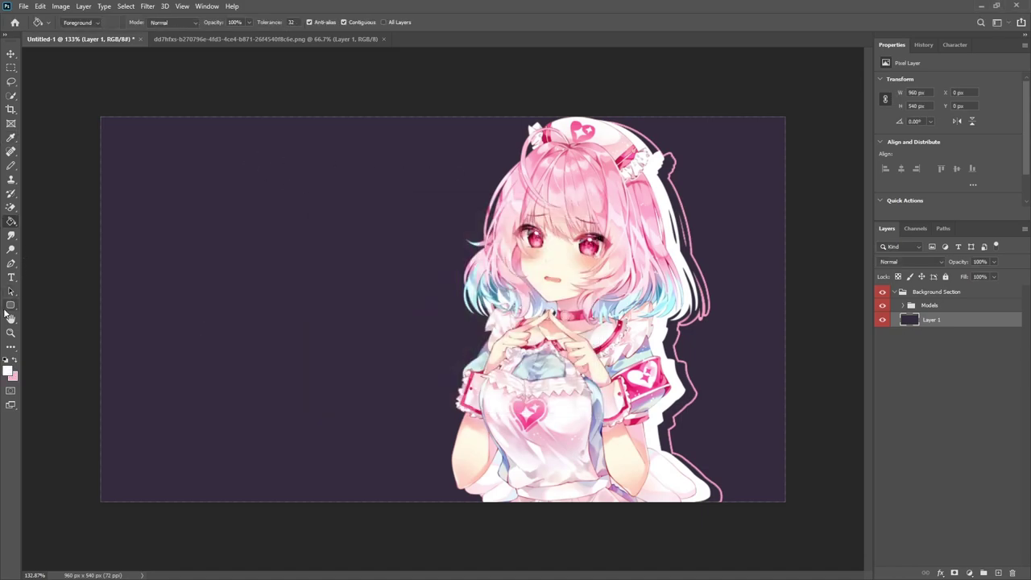
# Draw an unfilled rectangle of about 939 × 516 px just inside the canvas edges, with a solid white 6 px stroke
pyautogui.rightClick(10, 307)
pyautogui.click(48, 312)
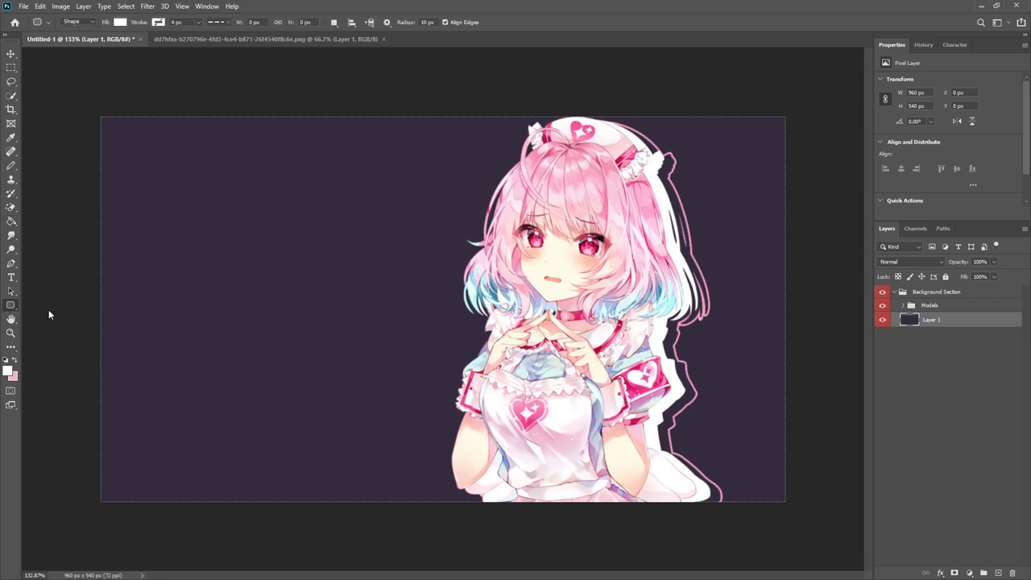
pyautogui.click(158, 22)
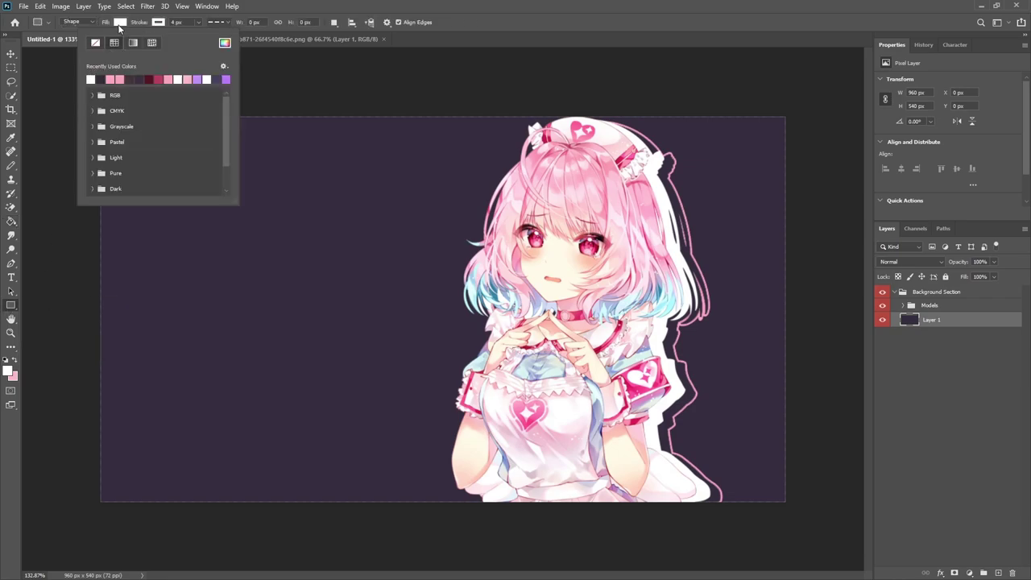
pyautogui.click(120, 21)
pyautogui.click(57, 42)
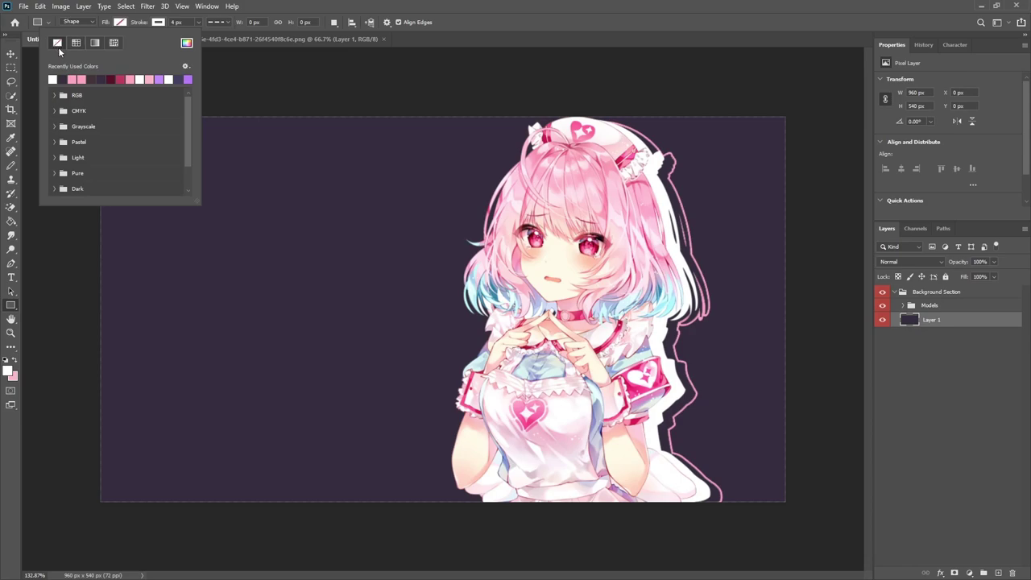
pyautogui.click(217, 22)
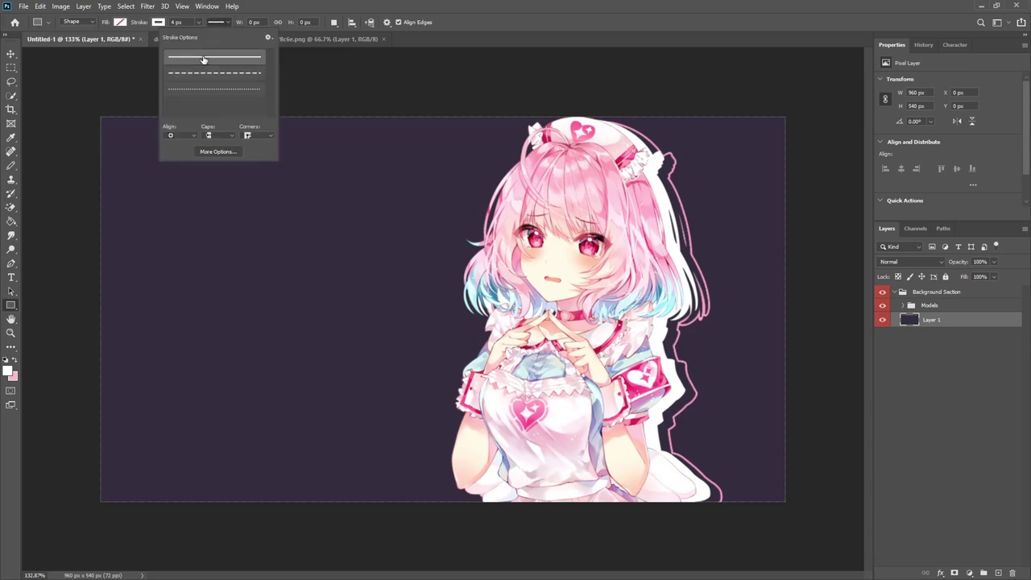
pyautogui.click(283, 7)
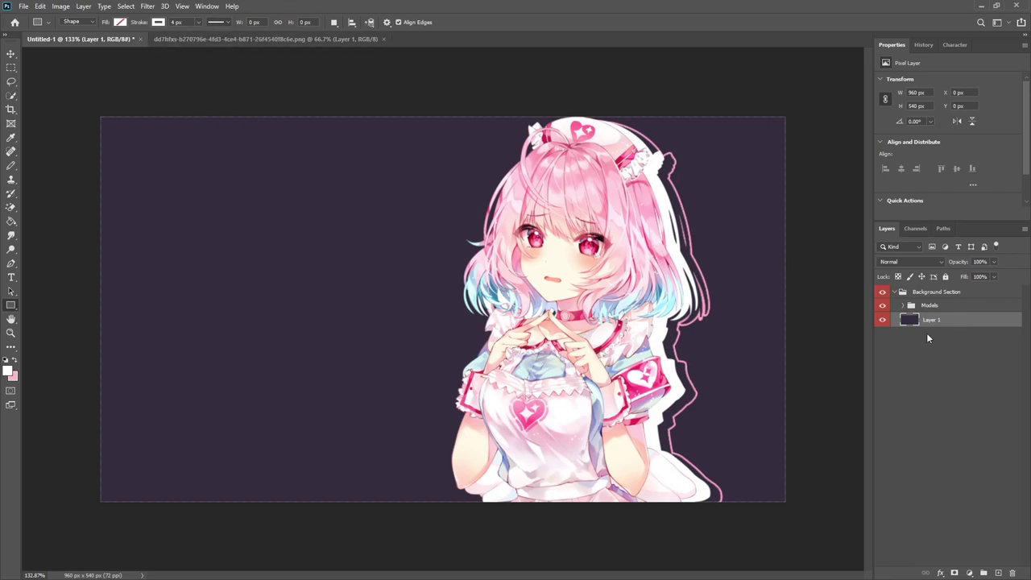
pyautogui.moveTo(107, 125); pyautogui.dragTo(777, 494)
pyautogui.moveTo(776, 493); pyautogui.dragTo(776, 492)
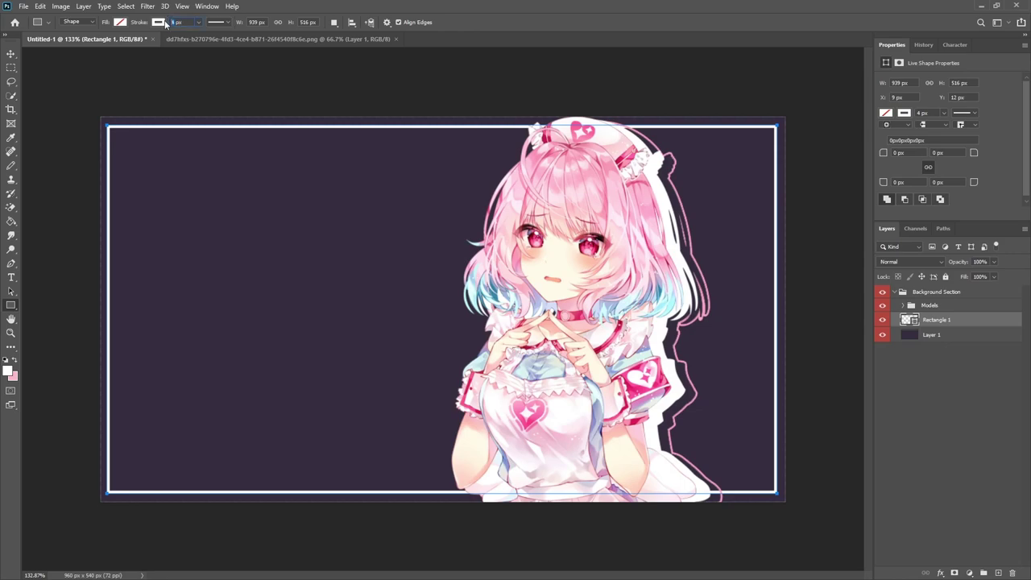
pyautogui.write('6')
pyautogui.press('Return')
# Scale the white rectangle frame to about 902 × 495 px and centre it on the canvas at about X 29 px, Y 22 px
pyautogui.press('v')
pyautogui.scroll(-1, 319, 277)
pyautogui.scroll(-6, 319, 277)
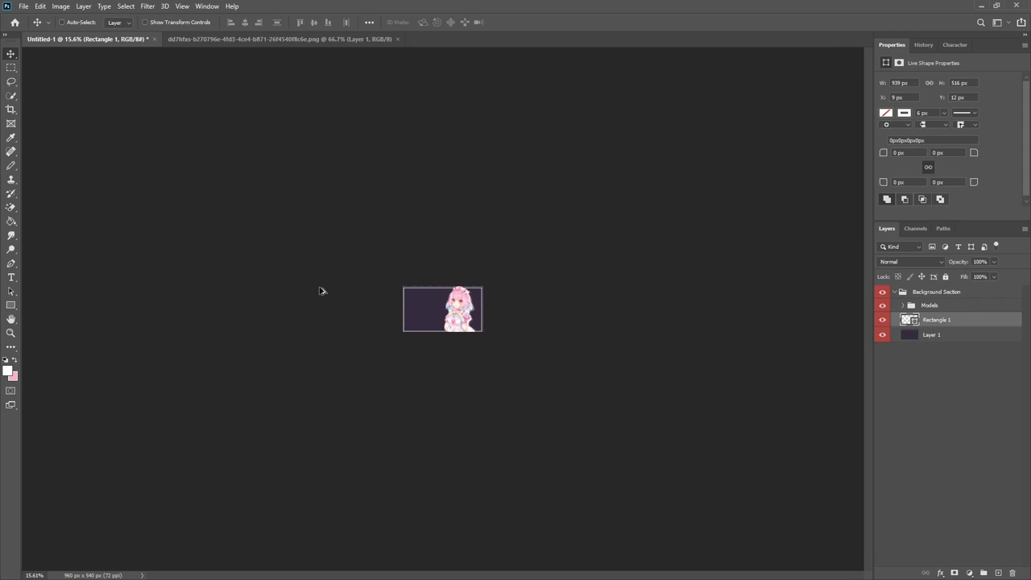
pyautogui.scroll(10, 351, 347)
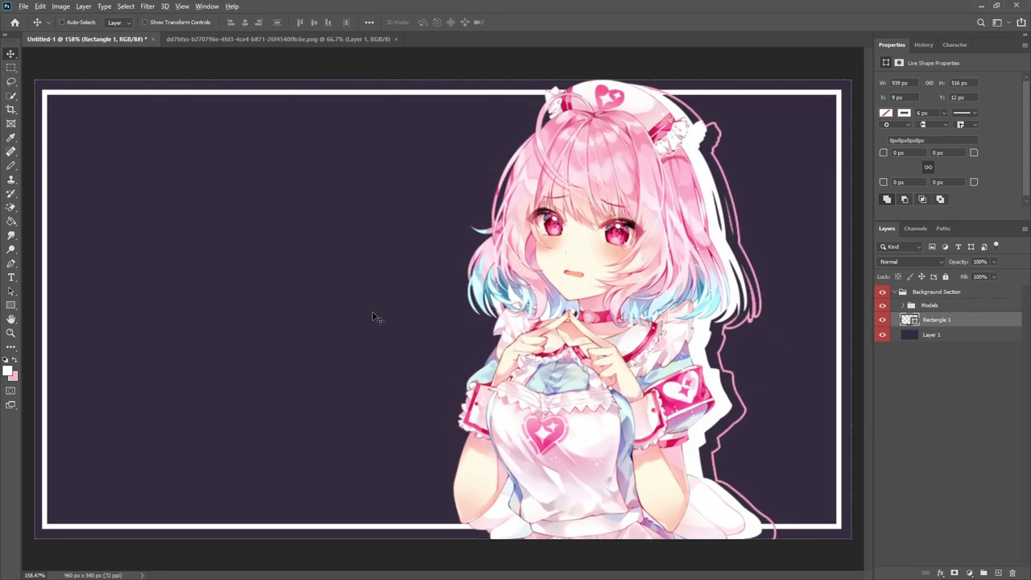
pyautogui.scroll(-2, 372, 311)
pyautogui.hotkey('ctrl', 't')
pyautogui.moveTo(170, 461); pyautogui.dragTo(194, 446)
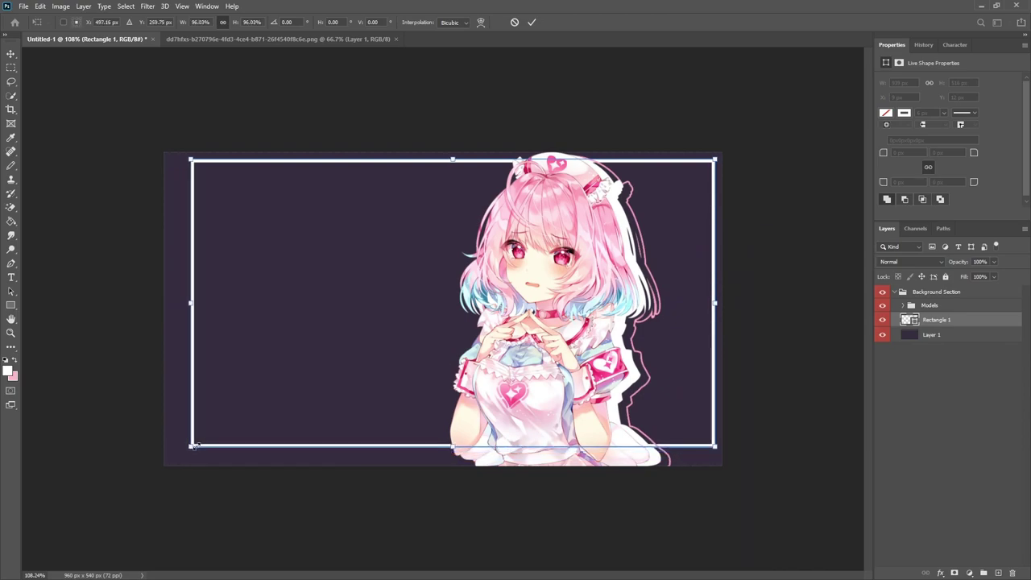
pyautogui.click(532, 22)
pyautogui.moveTo(548, 379); pyautogui.dragTo(530, 380)
pyautogui.scroll(-5, 441, 371)
pyautogui.scroll(2, 440, 369)
pyautogui.scroll(1, 431, 373)
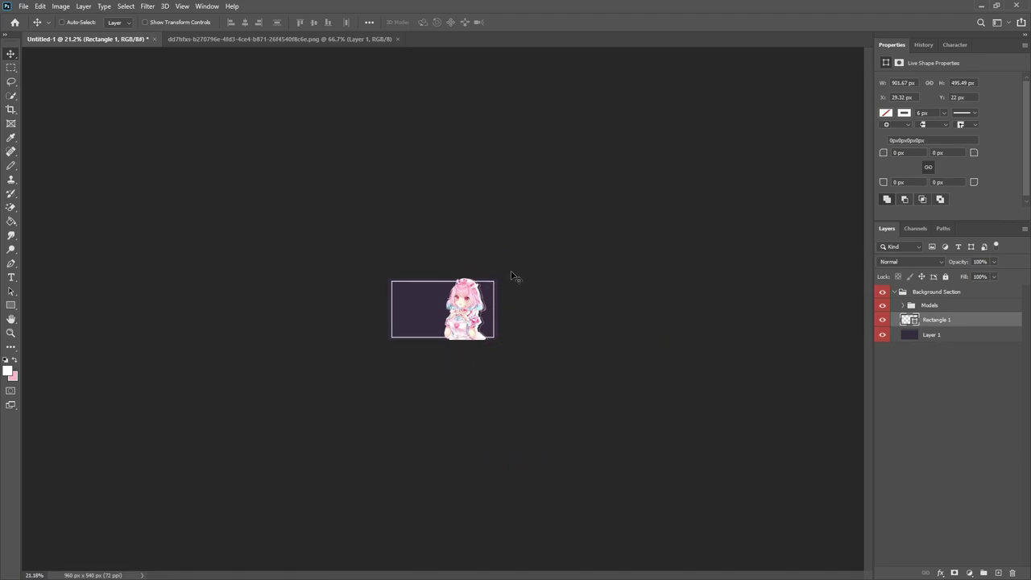
pyautogui.scroll(12, 414, 359)
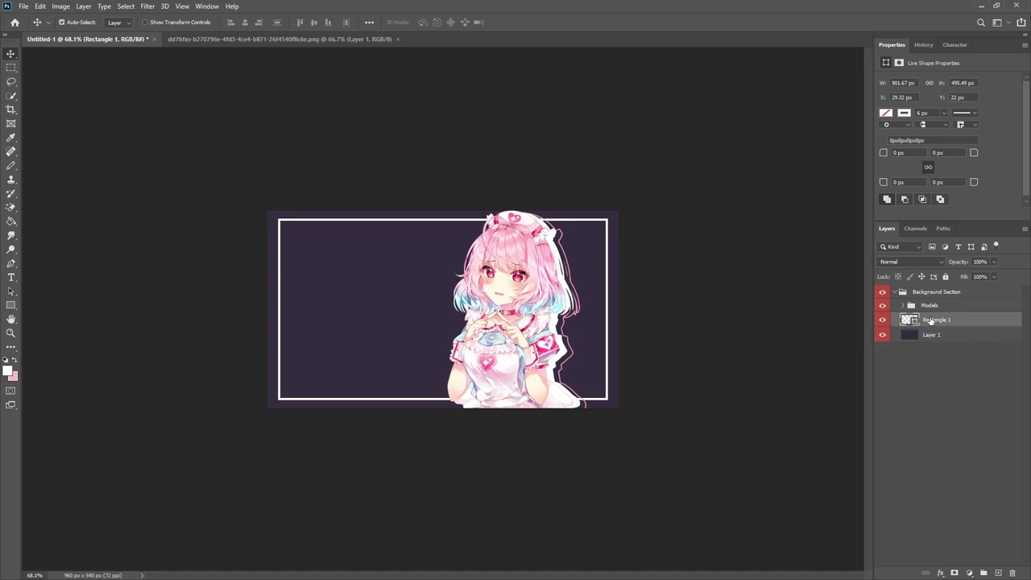
# Put the rectangle layer in a new group named White Decor and rename the layer Border
pyautogui.hotkey('ctrl', 'g')
pyautogui.doubleClick(932, 319)
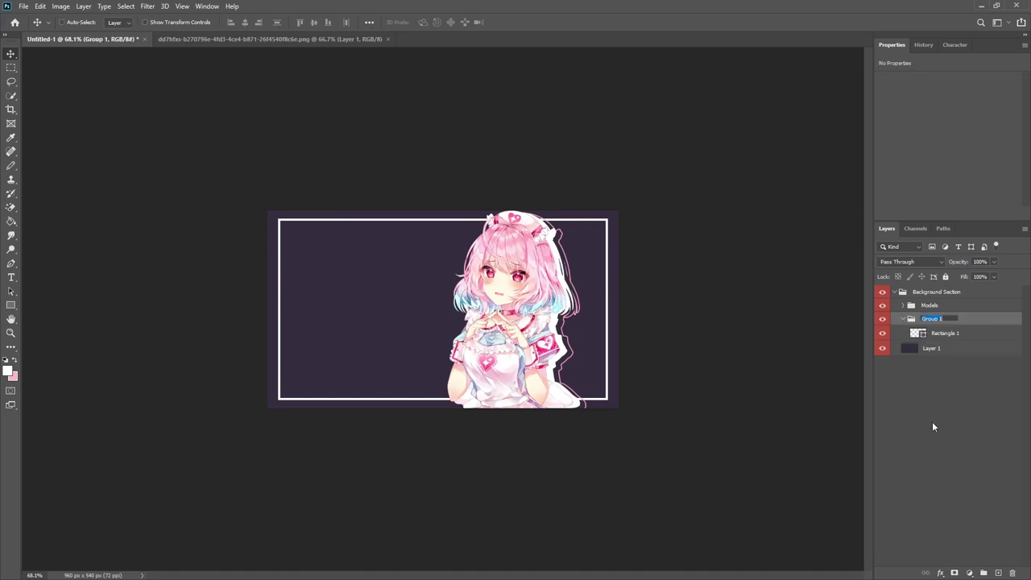
pyautogui.write('White Decor')
pyautogui.press('Return')
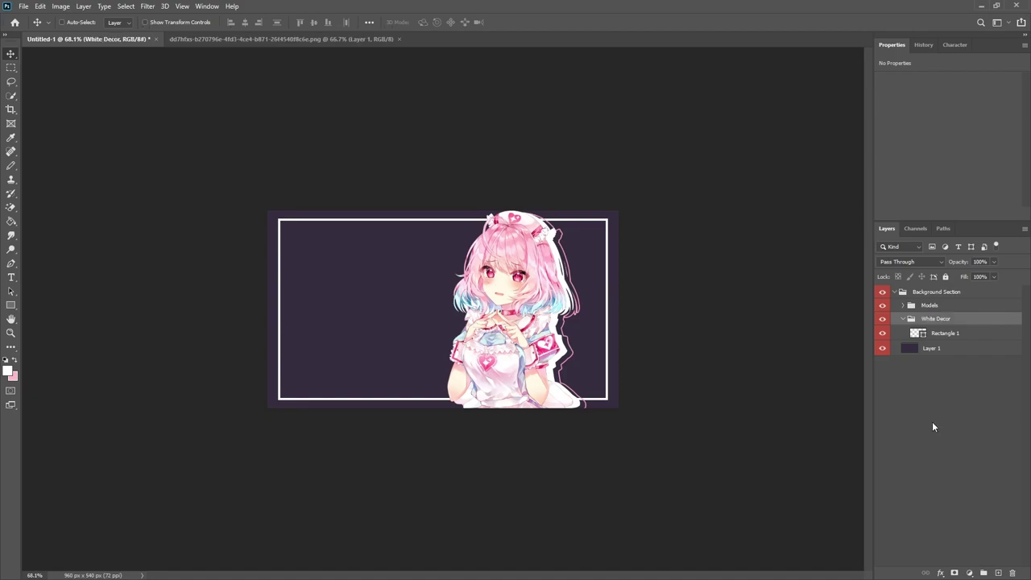
pyautogui.doubleClick(949, 337)
pyautogui.write('Border')
pyautogui.press('Return')
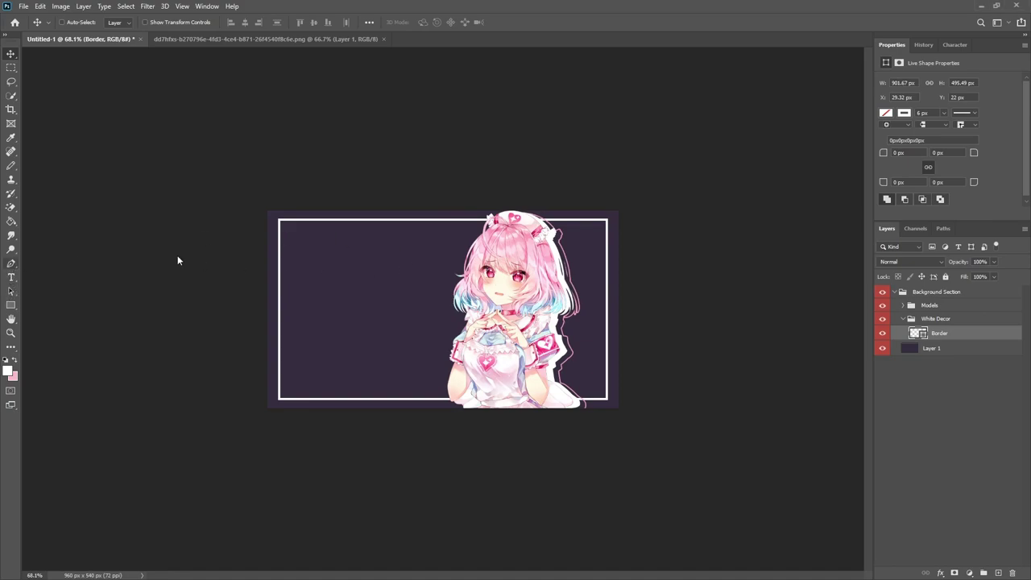
# Set the Pen tool to Path mode and add a new empty layer above Border in the White Decor group
pyautogui.click(11, 264)
pyautogui.click(79, 23)
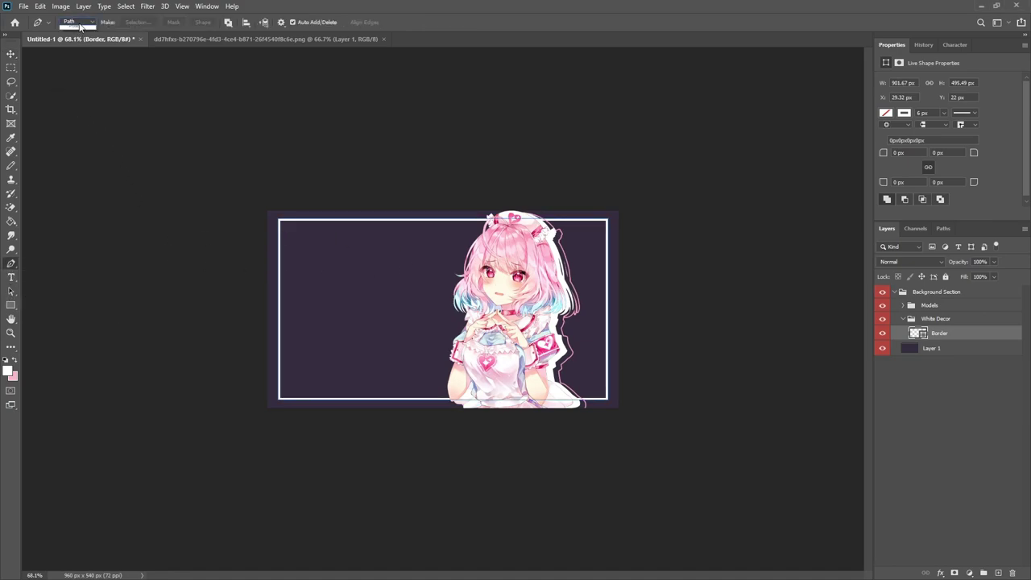
pyautogui.click(79, 23)
pyautogui.click(75, 38)
pyautogui.click(1011, 573)
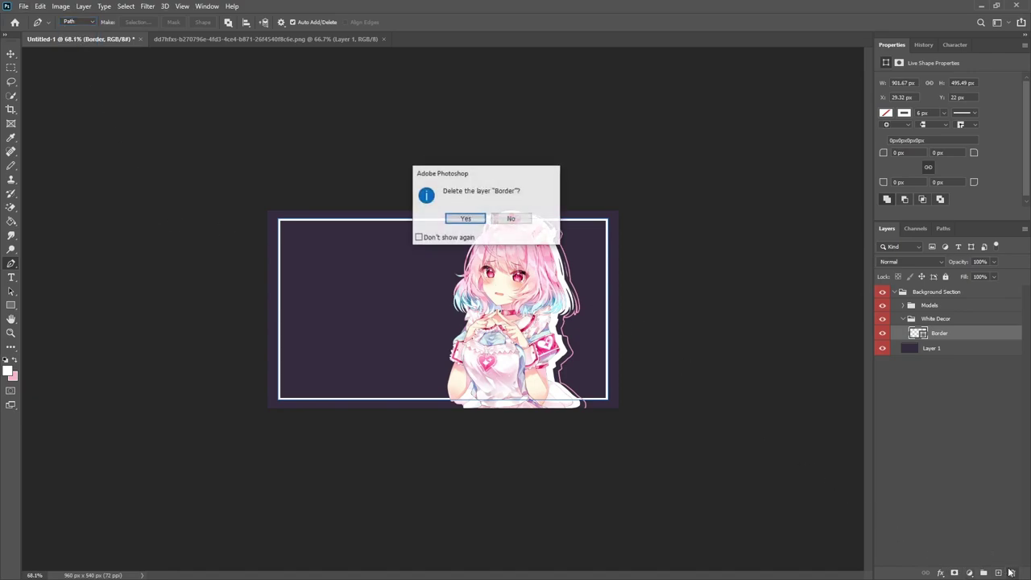
pyautogui.click(510, 218)
pyautogui.click(998, 572)
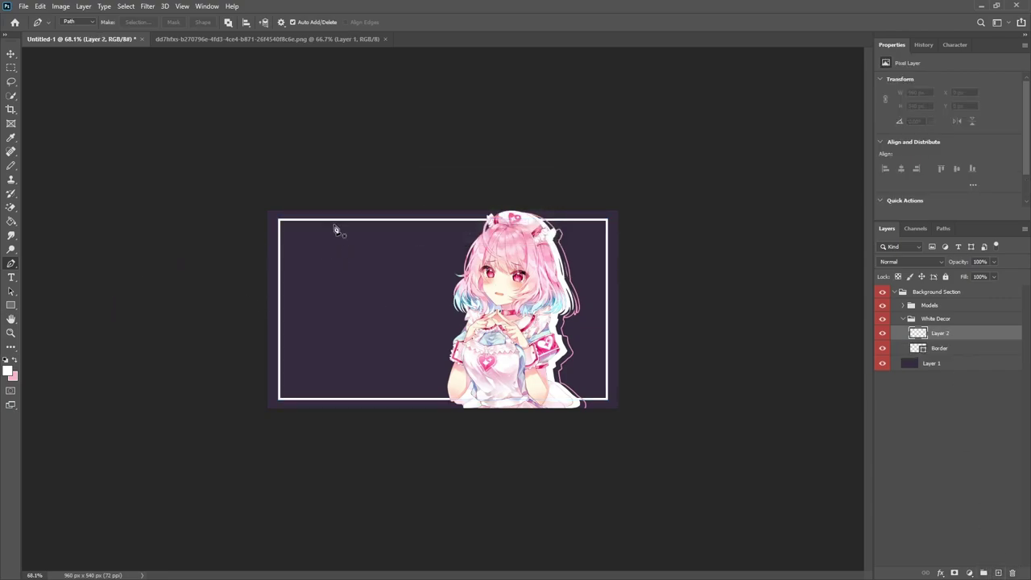
# Draw a closed pen path cutting diagonally across the canvas's upper-left corner and convert it to a selection
pyautogui.click(365, 206)
pyautogui.click(256, 272)
pyautogui.click(256, 175)
pyautogui.click(347, 175)
pyautogui.click(366, 210)
pyautogui.rightClick(296, 193)
pyautogui.rightClick(288, 231)
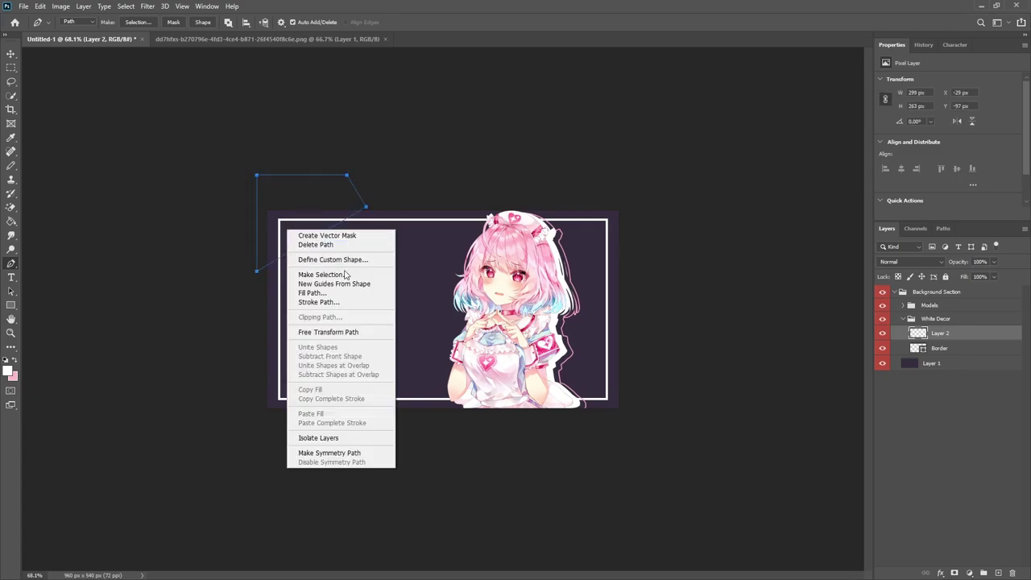
pyautogui.click(346, 275)
pyautogui.press('Return')
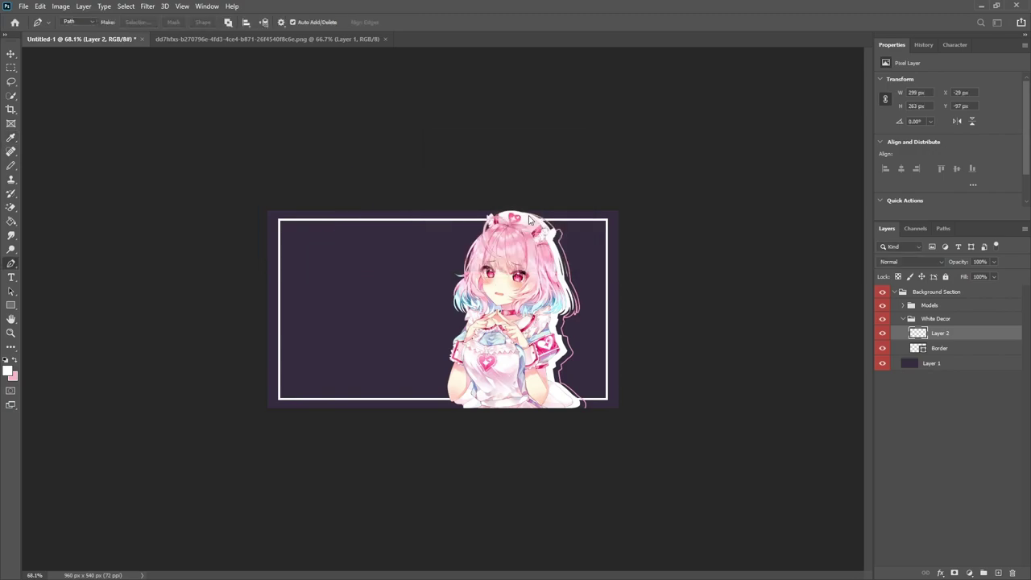
# Fill the selected corner with white #ffffff in Normal mode at 100% opacity and deselect it
pyautogui.hotkey('shift', 'F5')
pyautogui.click(396, 138)
pyautogui.click(391, 167)
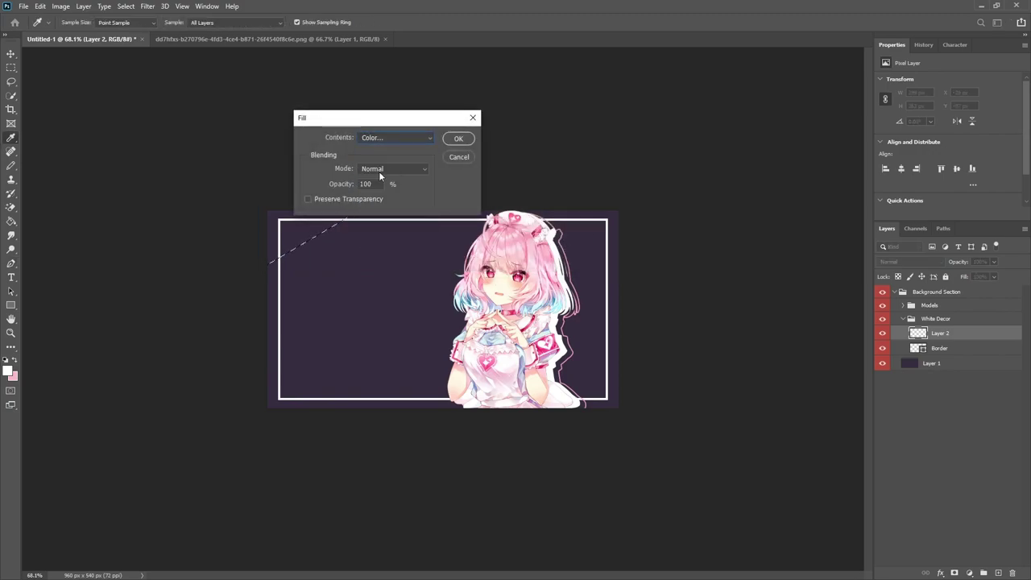
pyautogui.click(606, 238)
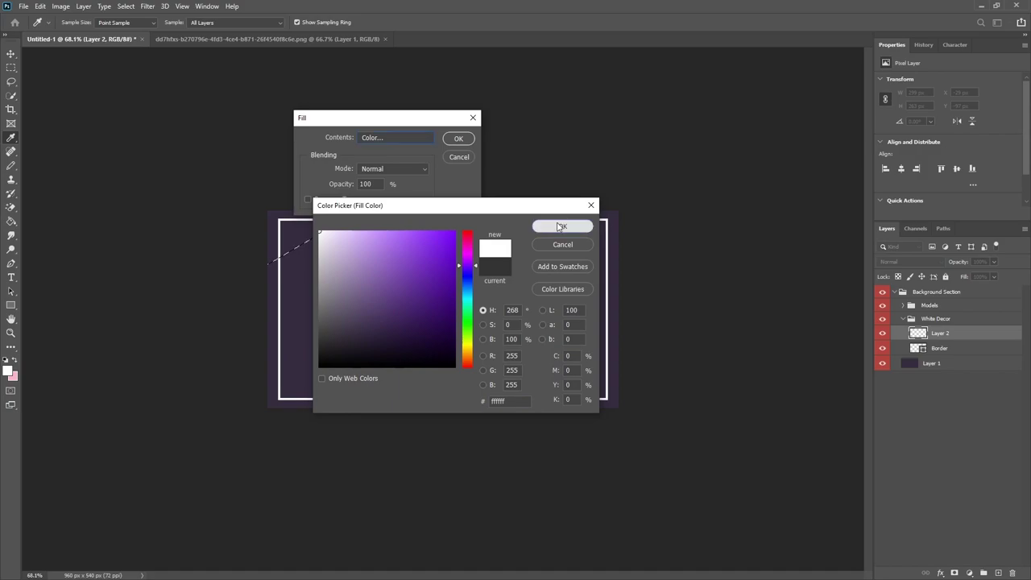
pyautogui.click(562, 226)
pyautogui.click(458, 138)
pyautogui.hotkey('ctrl', 'd')
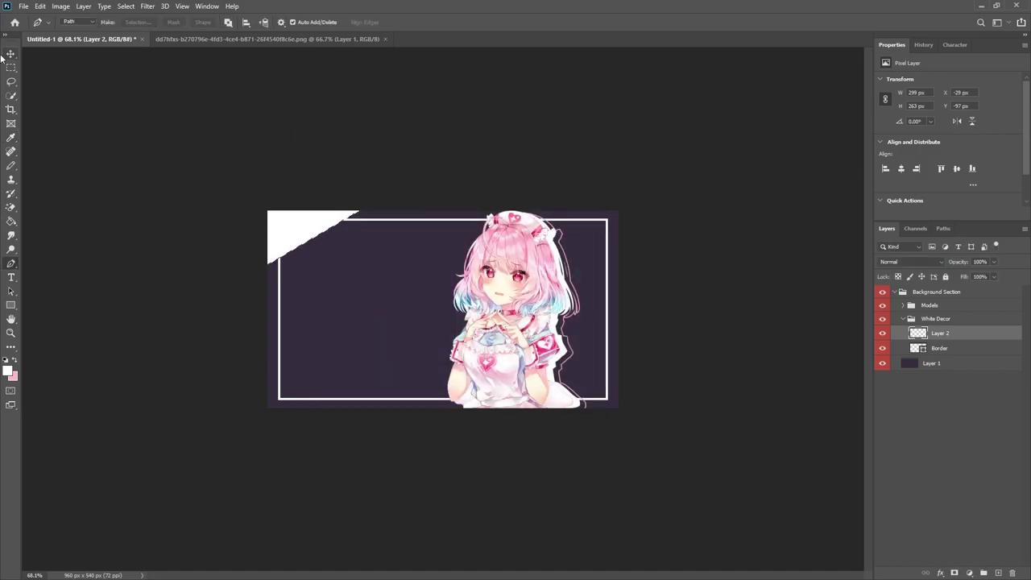
pyautogui.click(11, 53)
pyautogui.click(10, 67)
pyautogui.rightClick(310, 229)
pyautogui.click(327, 233)
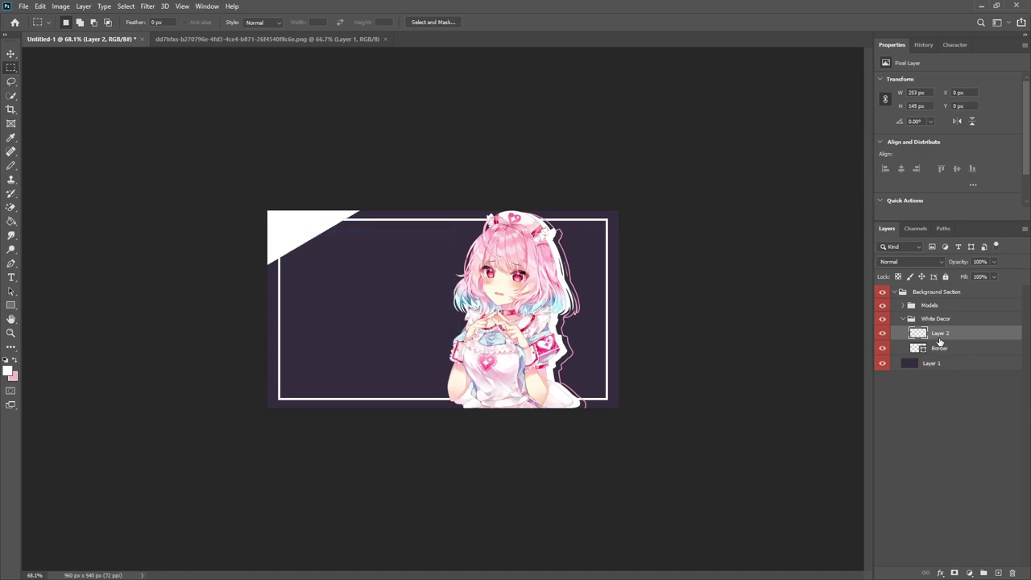
# Duplicate the white corner triangle, turn the copy 180°, and move it into the canvas's lower-right corner at X 707 px, Y 391 px
pyautogui.hotkey('ctrl', 'j')
pyautogui.hotkey('ctrl', 't')
pyautogui.moveTo(346, 149); pyautogui.dragTo(271, 340)
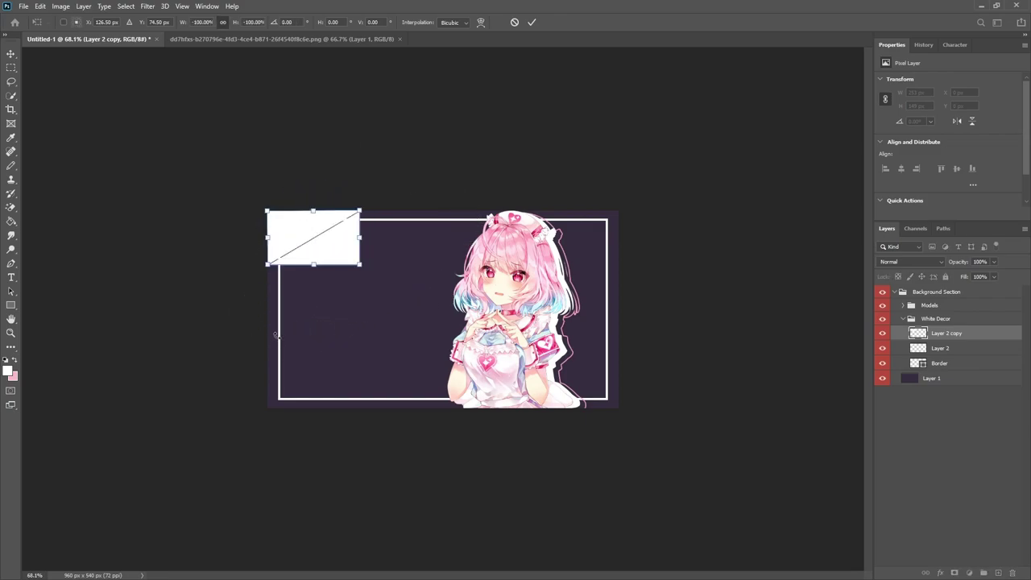
pyautogui.click(531, 23)
pyautogui.press('v')
pyautogui.moveTo(395, 272); pyautogui.dragTo(635, 432)
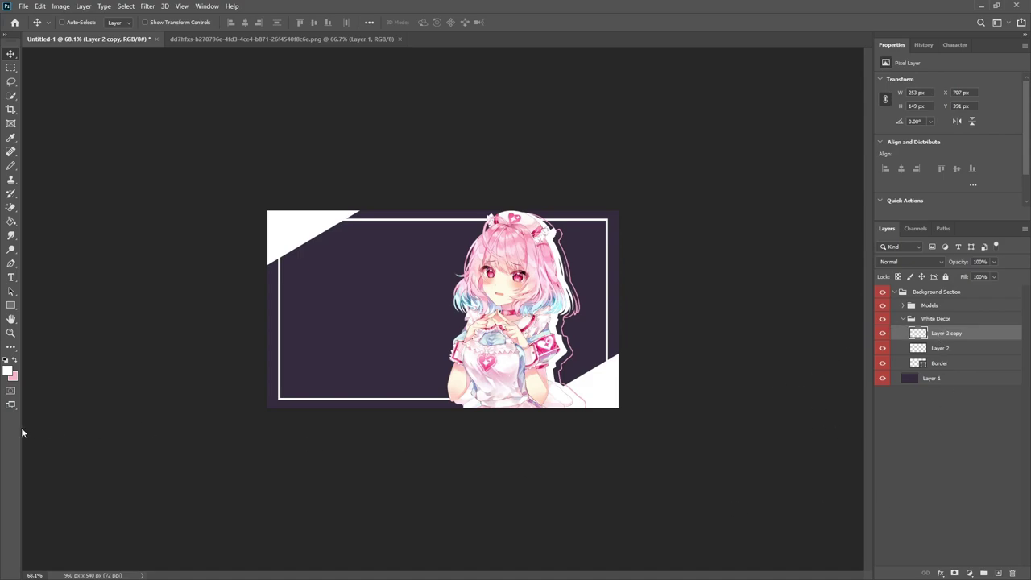
# Draw an unfilled rectangle of about 742 × 270 px with a 3 px white stroke inside the border, at about X 107 px, Y 45 px
pyautogui.click(10, 305)
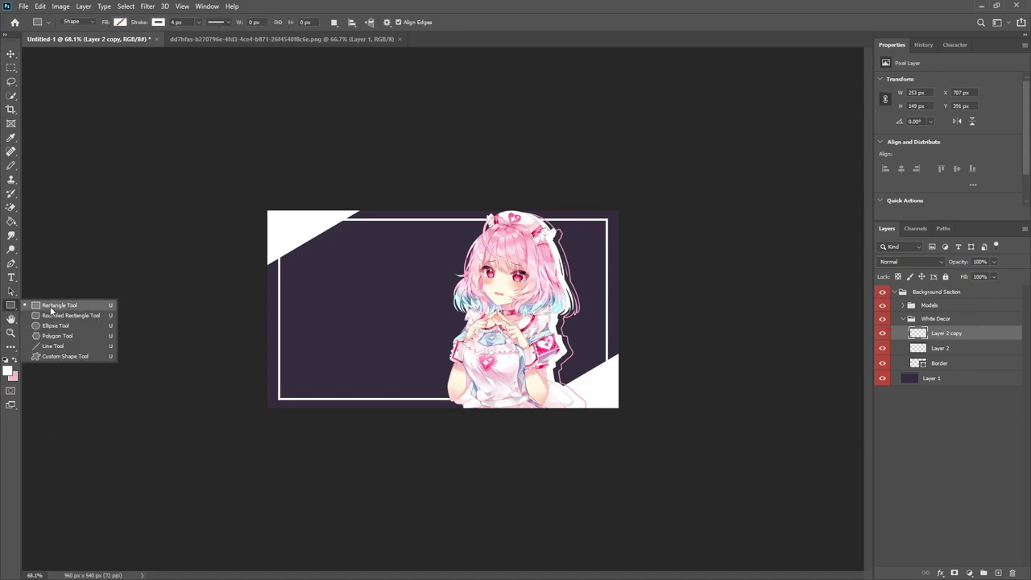
pyautogui.click(51, 306)
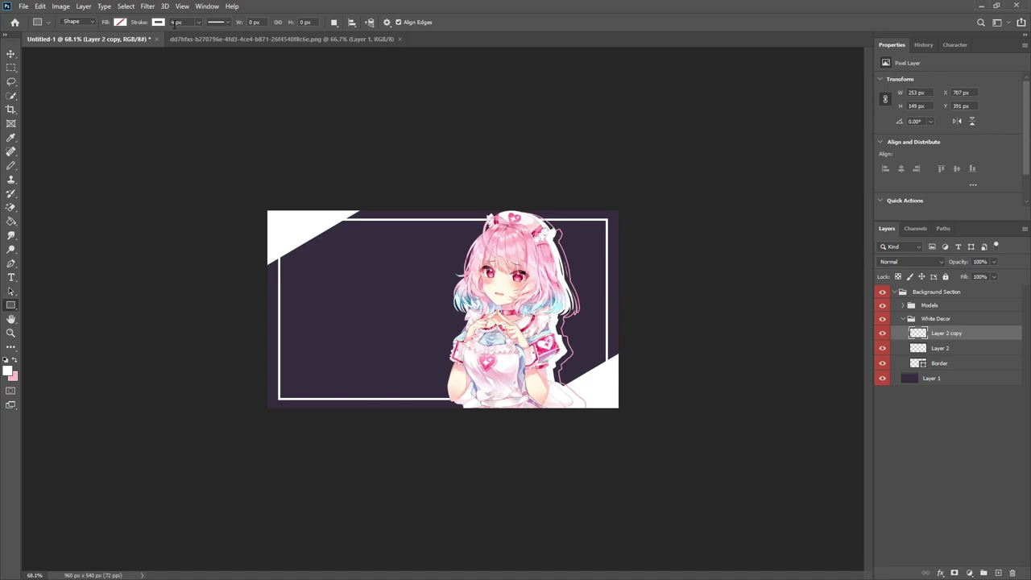
pyautogui.click(172, 22)
pyautogui.press('Down')
pyautogui.moveTo(306, 227); pyautogui.dragTo(578, 324)
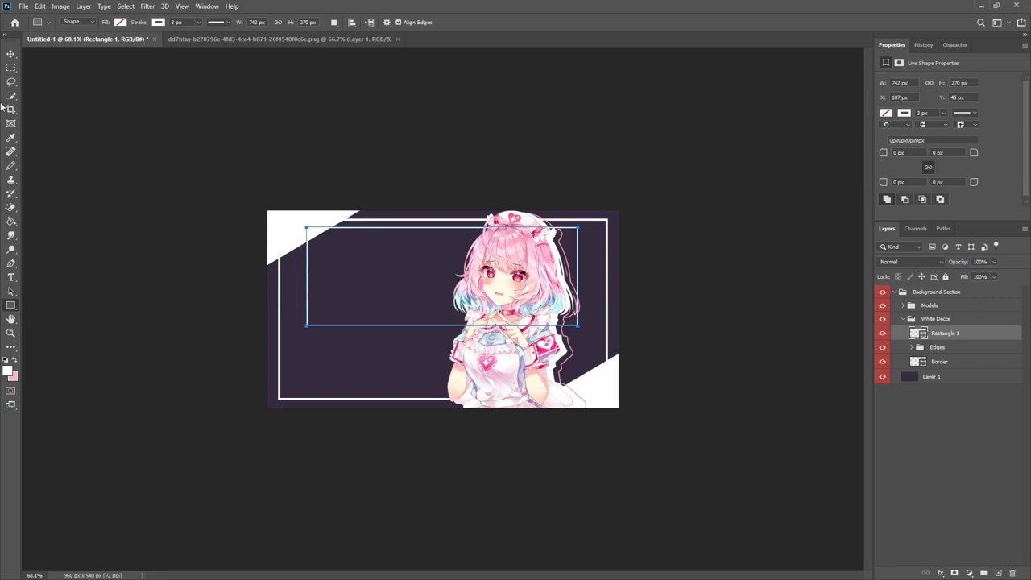
# Rasterize the new Rectangle 1 shape layer
pyautogui.click(11, 68)
pyautogui.scroll(3, 375, 295)
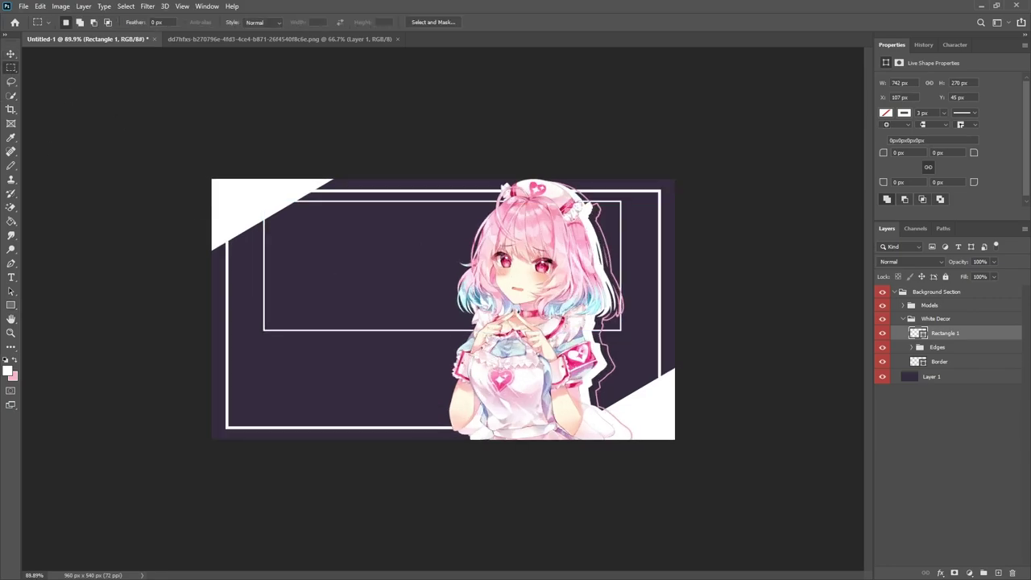
pyautogui.rightClick(961, 339)
pyautogui.click(884, 296)
# Marquee the inner rectangle down to its bottom edge and delete that part, leaving only a 3 px horizontal line, and deselect
pyautogui.scroll(3, 188, 126)
pyautogui.moveTo(188, 127); pyautogui.dragTo(773, 336)
pyautogui.scroll(15, 760, 340)
pyautogui.scroll(-15, 640, 329)
pyautogui.scroll(12, 237, 339)
pyautogui.scroll(3, 128, 325)
pyautogui.scroll(-8, 178, 366)
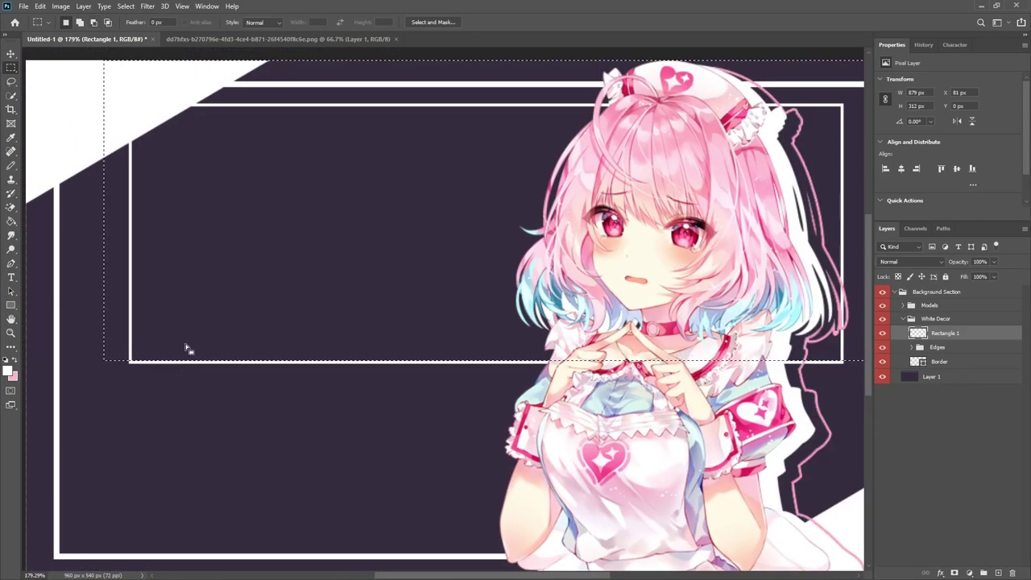
pyautogui.press('Delete')
pyautogui.hotkey('ctrl', 'd')
pyautogui.scroll(-3, 133, 328)
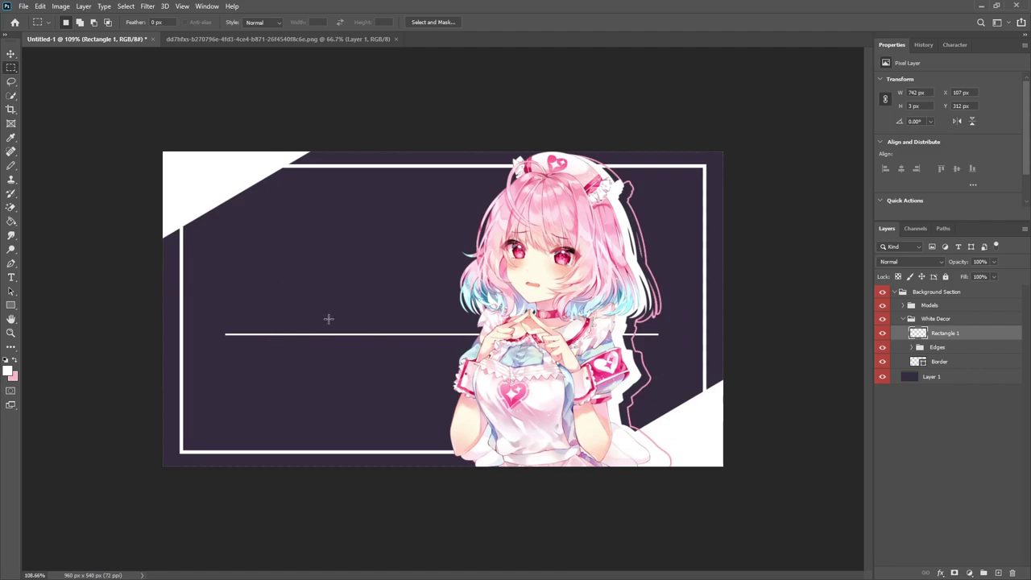
# Rotate the horizontal white line to −30° and move it alongside the diagonal edge of the upper-left triangle
pyautogui.click(10, 53)
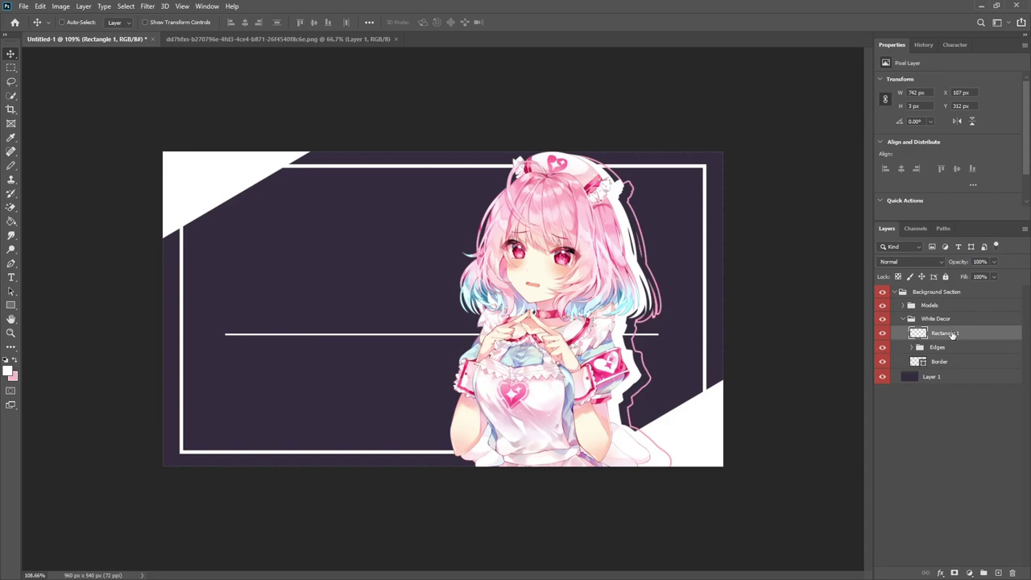
pyautogui.hotkey('ctrl', 't')
pyautogui.moveTo(725, 267); pyautogui.dragTo(618, 170)
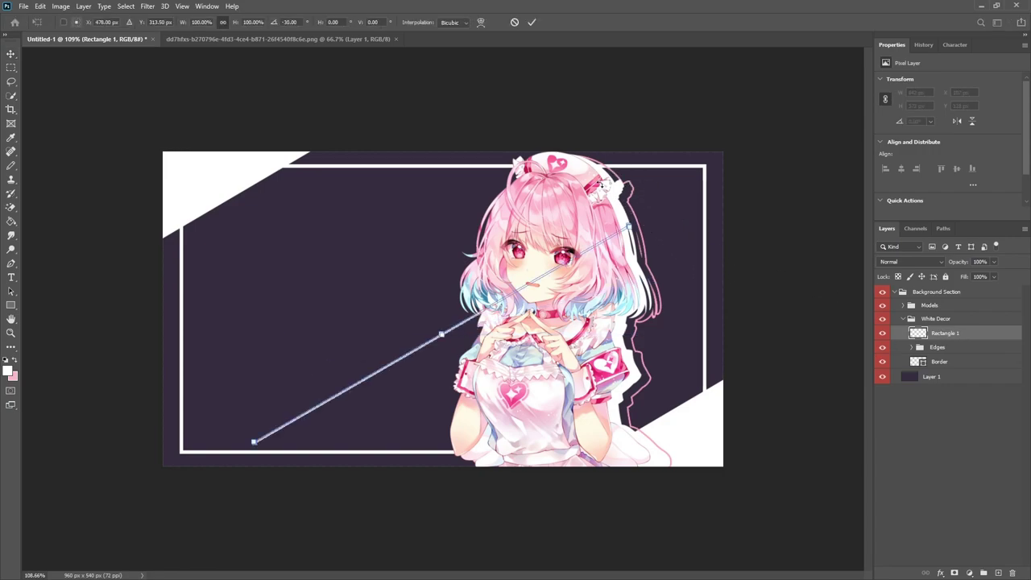
pyautogui.moveTo(531, 283); pyautogui.dragTo(320, 151)
pyautogui.scroll(6, 225, 162)
pyautogui.scroll(-3, 170, 127)
pyautogui.scroll(-2, 174, 87)
pyautogui.scroll(5, 274, 98)
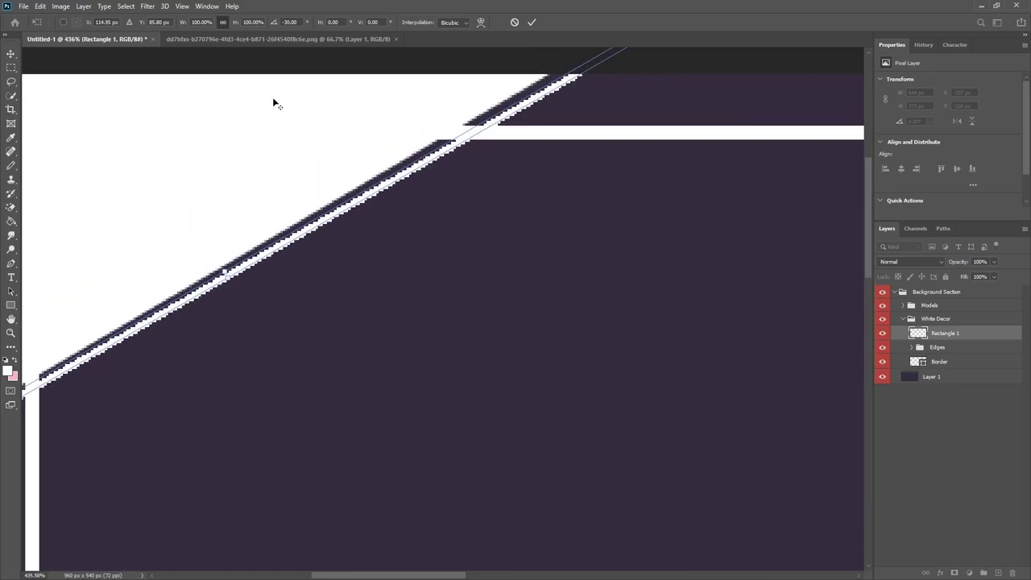
pyautogui.scroll(-4, 379, 257)
pyautogui.scroll(-3, 166, 216)
pyautogui.scroll(5, 48, 89)
pyautogui.hscroll(-5, 497, 390)
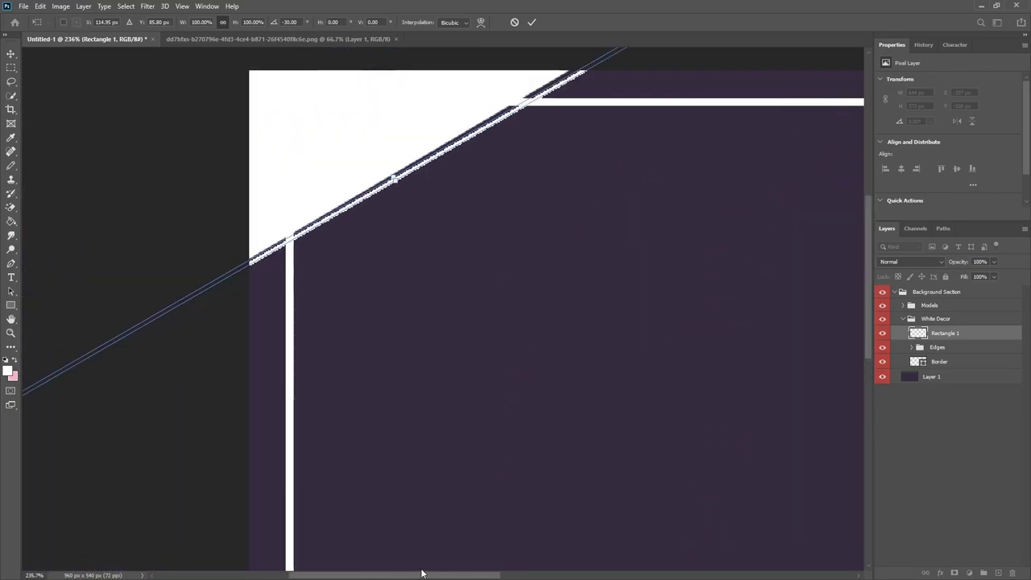
# Fine-tune the line's rotation to about −30.5° and place it right against the triangle's diagonal edge, applying the transform
pyautogui.moveTo(174, 227); pyautogui.dragTo(179, 230)
pyautogui.scroll(3, 458, 196)
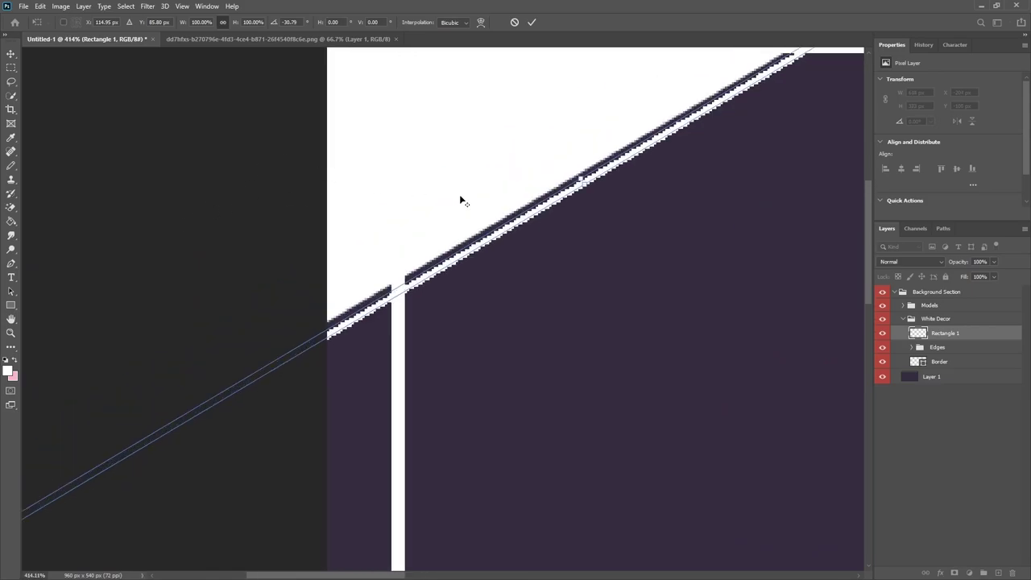
pyautogui.scroll(3, 458, 200)
pyautogui.moveTo(497, 297); pyautogui.dragTo(475, 292)
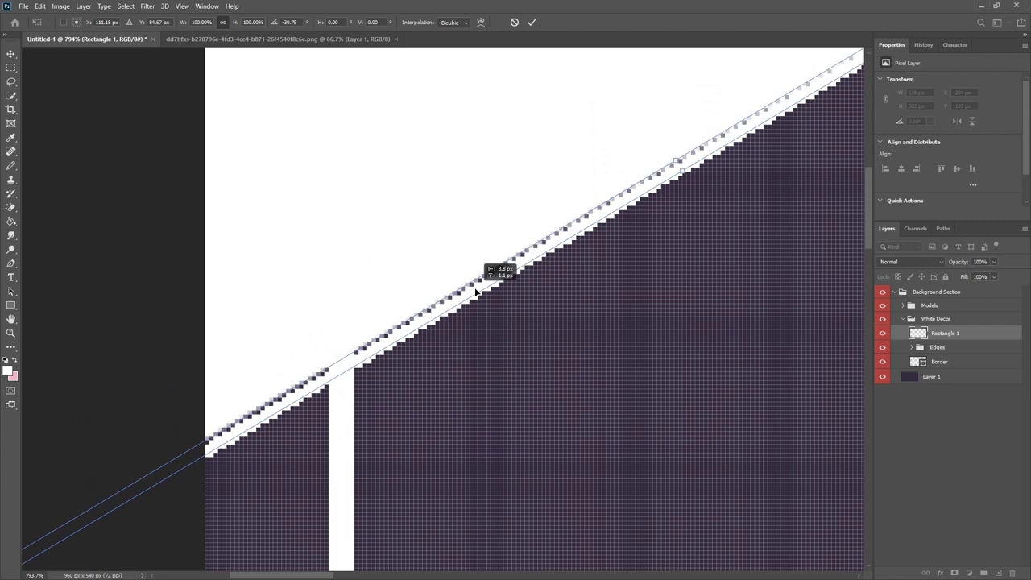
pyautogui.scroll(-4, 475, 292)
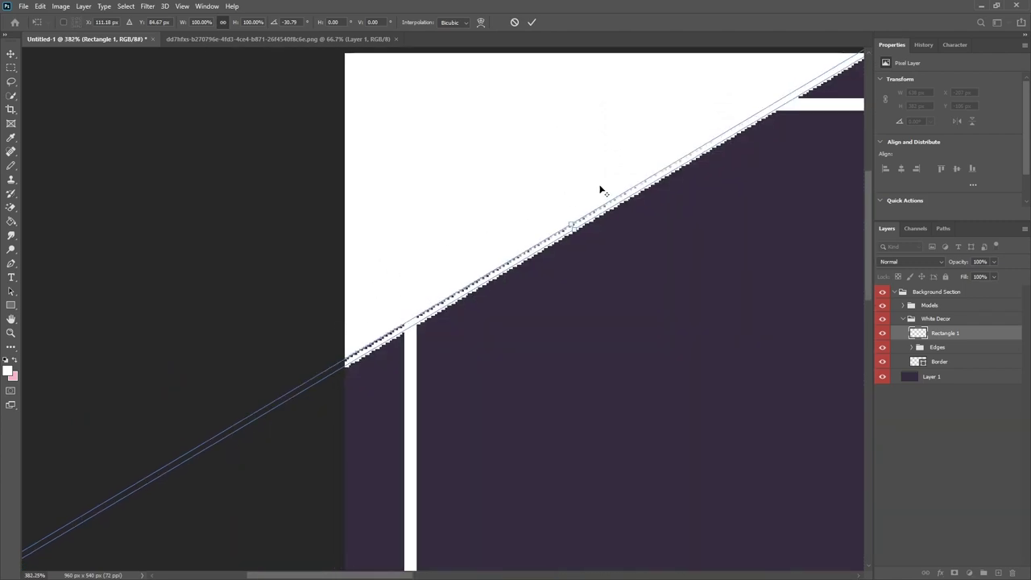
pyautogui.moveTo(225, 325); pyautogui.dragTo(227, 326)
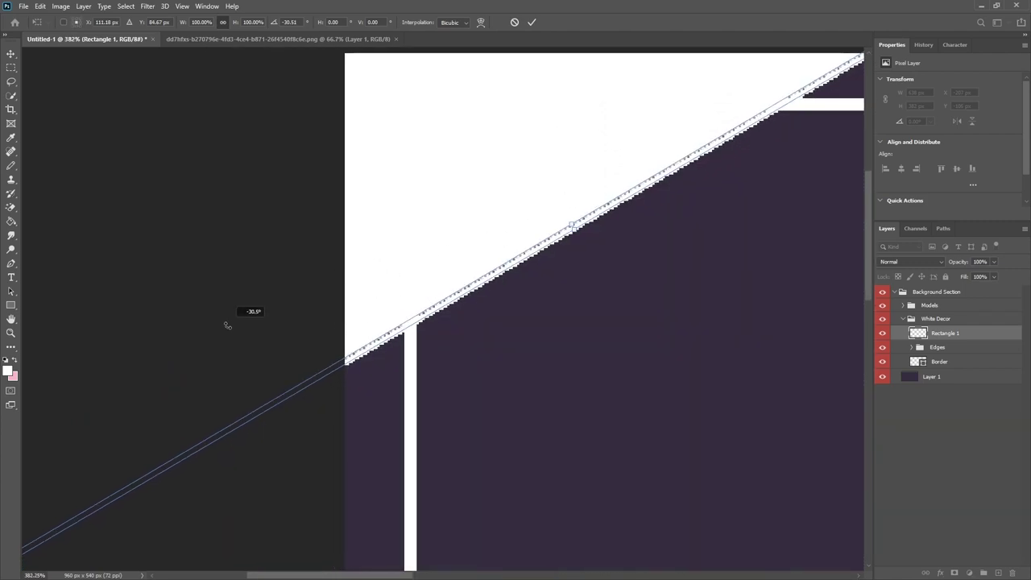
pyautogui.click(532, 22)
# Shift the diagonal line slightly away from the upper-left triangle to X −204 px, Y −85 px, leaving a narrow gap
pyautogui.scroll(-3, 493, 154)
pyautogui.moveTo(586, 238); pyautogui.dragTo(588, 267)
pyautogui.scroll(-8, 588, 271)
pyautogui.scroll(3, 432, 308)
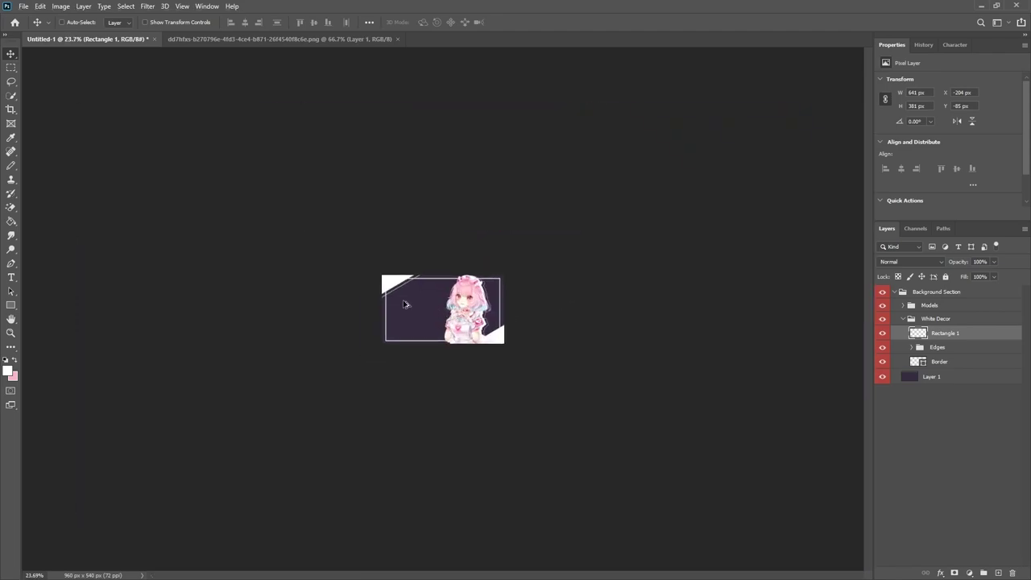
pyautogui.scroll(5, 432, 309)
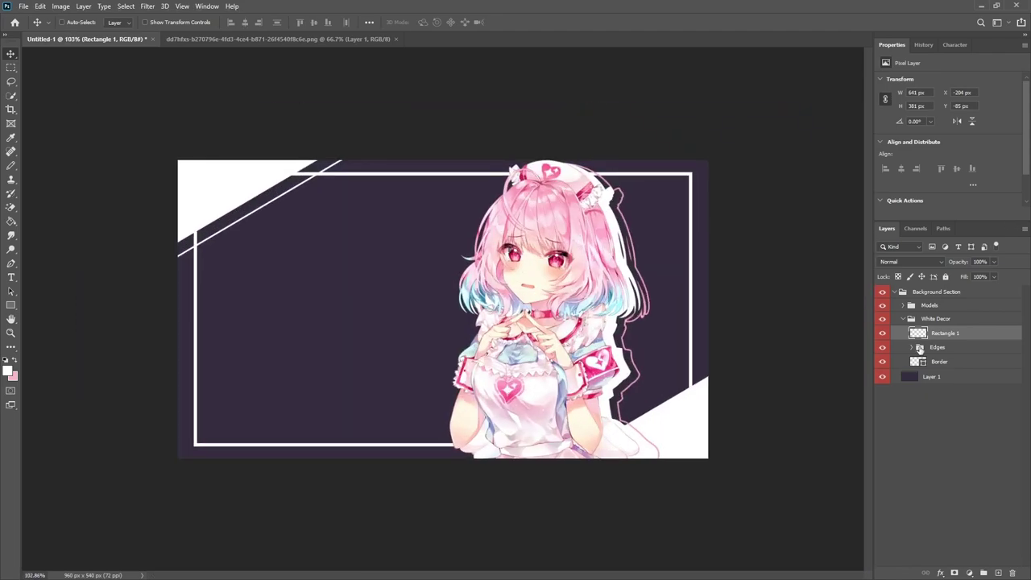
# Rename the Rectangle 1 layer as Top Line
pyautogui.doubleClick(947, 334)
pyautogui.write('Top Line')
pyautogui.press('Return')
# Place a copy of the diagonal line, named Bottom, beside the lower-right triangle and group both lines as Lines
pyautogui.moveTo(329, 235); pyautogui.dragTo(686, 447)
pyautogui.doubleClick(957, 336)
pyautogui.write('Bo')
pyautogui.write('ttom')
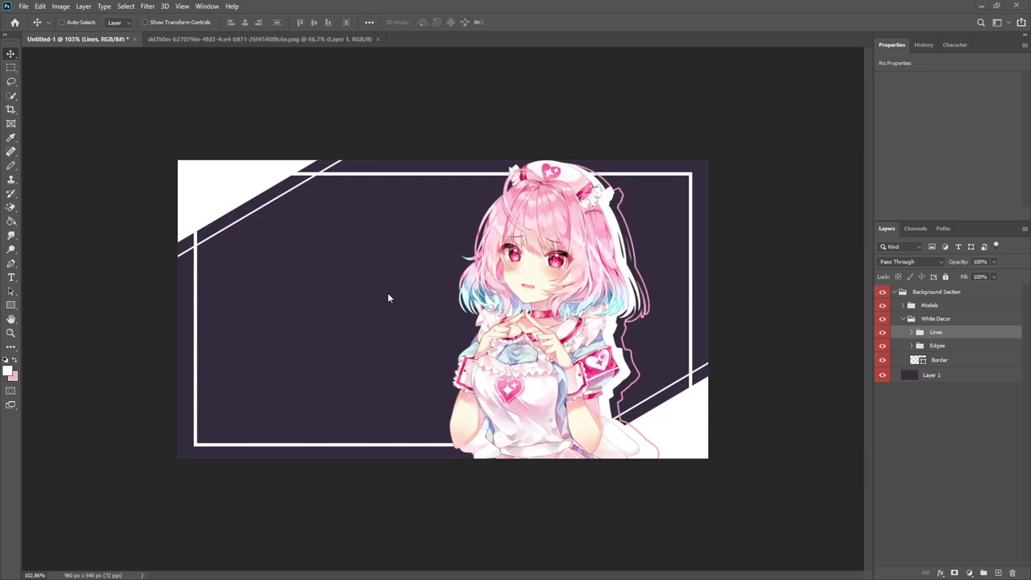
# Add a Multiply drop shadow to the Model White layer with 53% opacity, 153° angle, 3 px distance, 7% spread and 16 px size
pyautogui.click(904, 305)
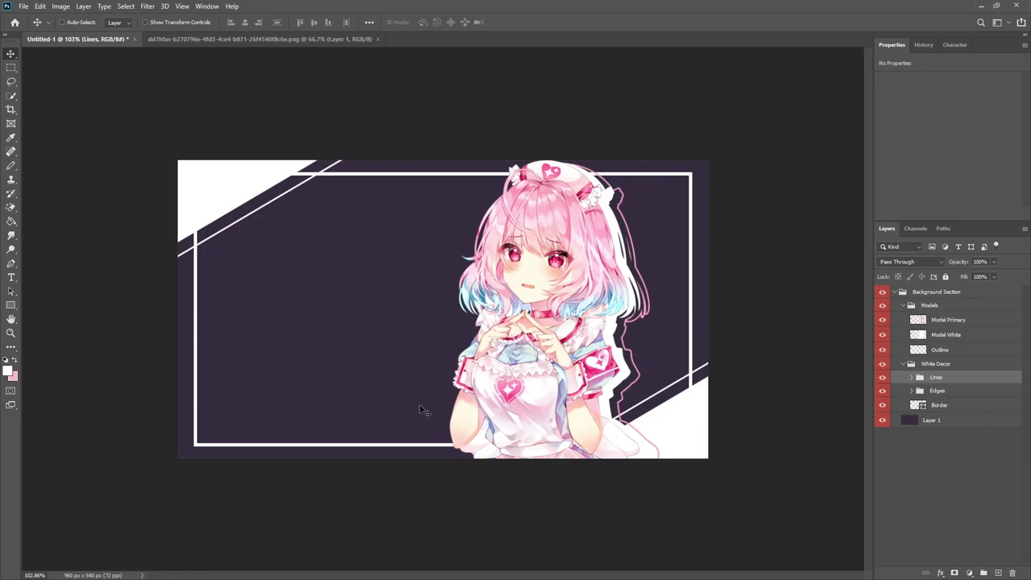
pyautogui.click(947, 337)
pyautogui.rightClick(948, 338)
pyautogui.click(816, 140)
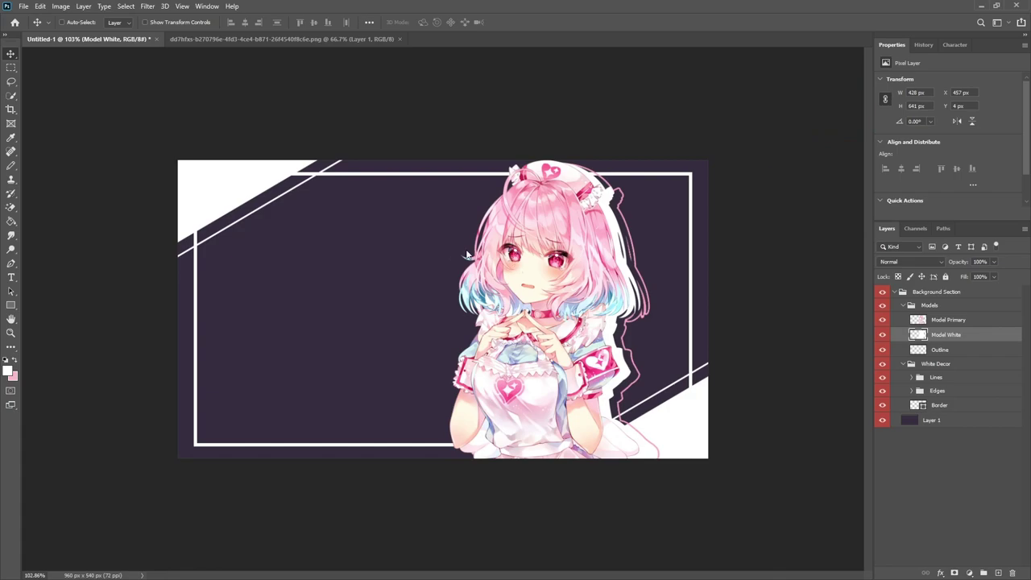
pyautogui.moveTo(449, 321); pyautogui.dragTo(259, 220)
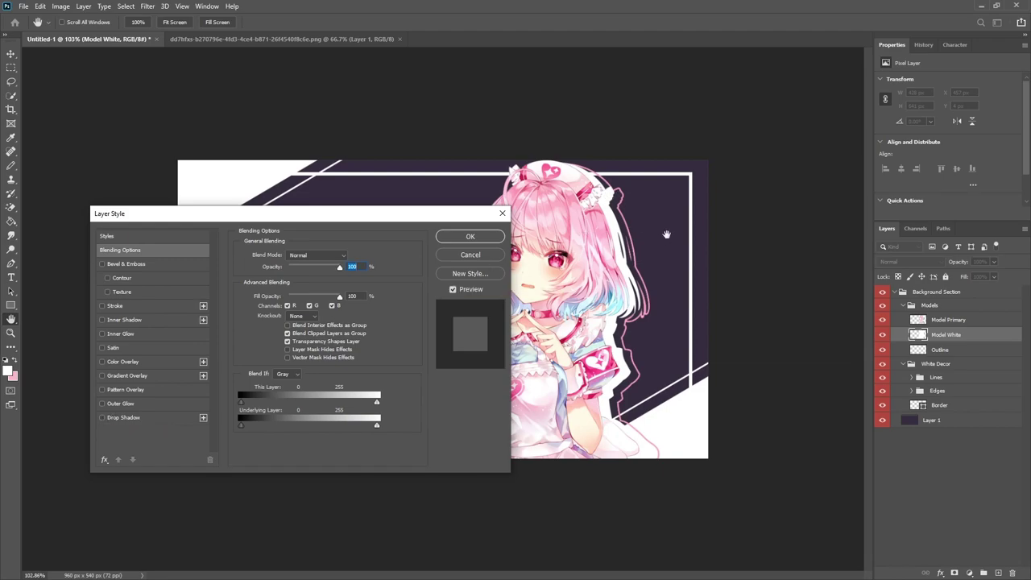
pyautogui.click(102, 417)
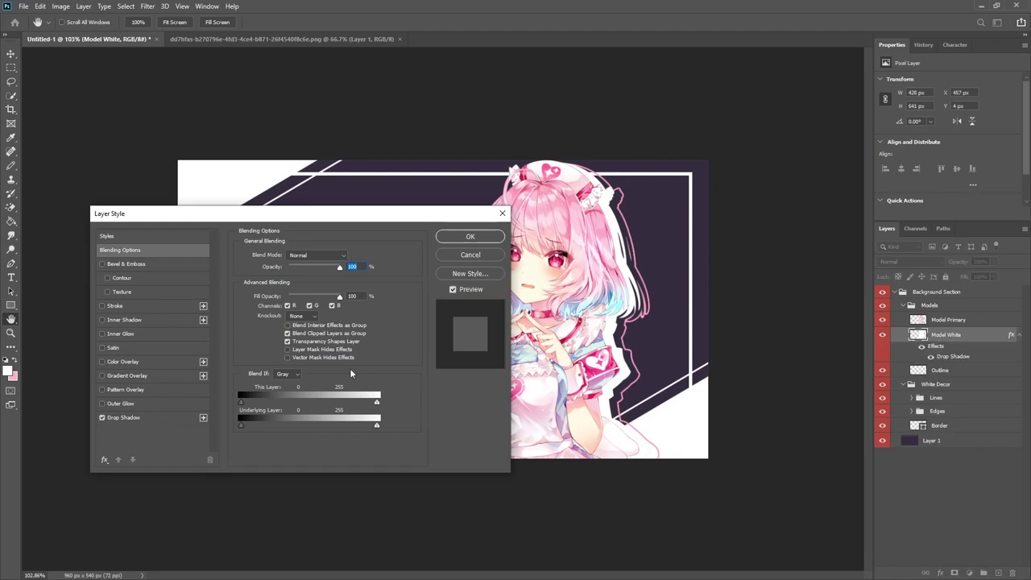
pyautogui.click(123, 418)
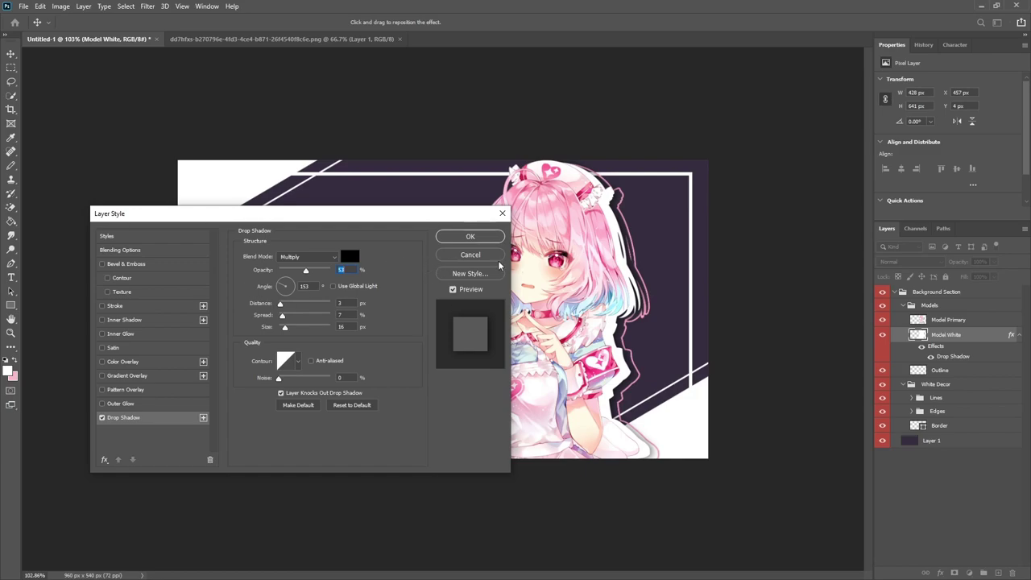
pyautogui.click(476, 237)
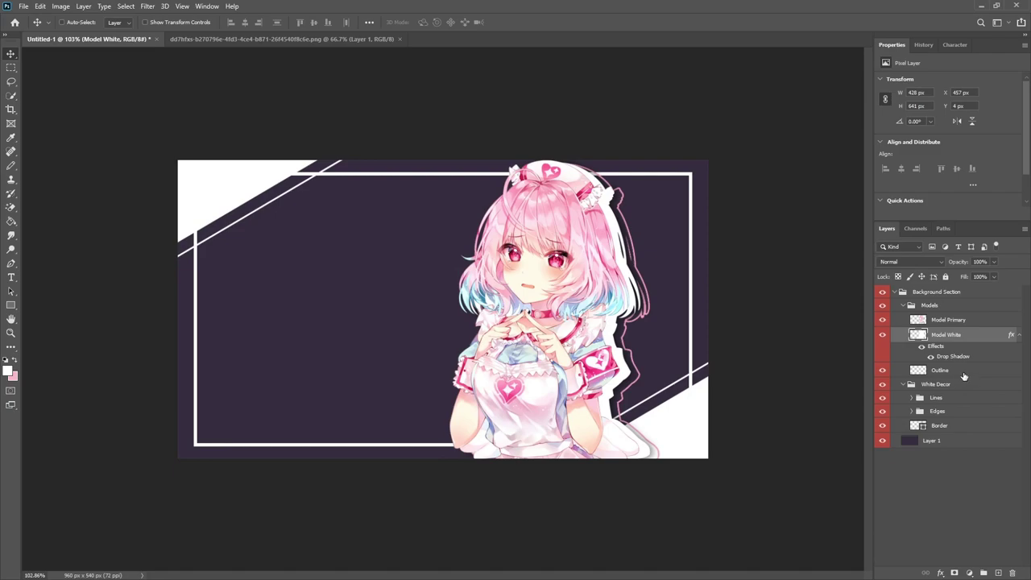
# Move the Outline layer slightly away from the white silhouette to X 474 px, Y 4 px
pyautogui.click(962, 372)
pyautogui.hotkey('ctrl', '+')
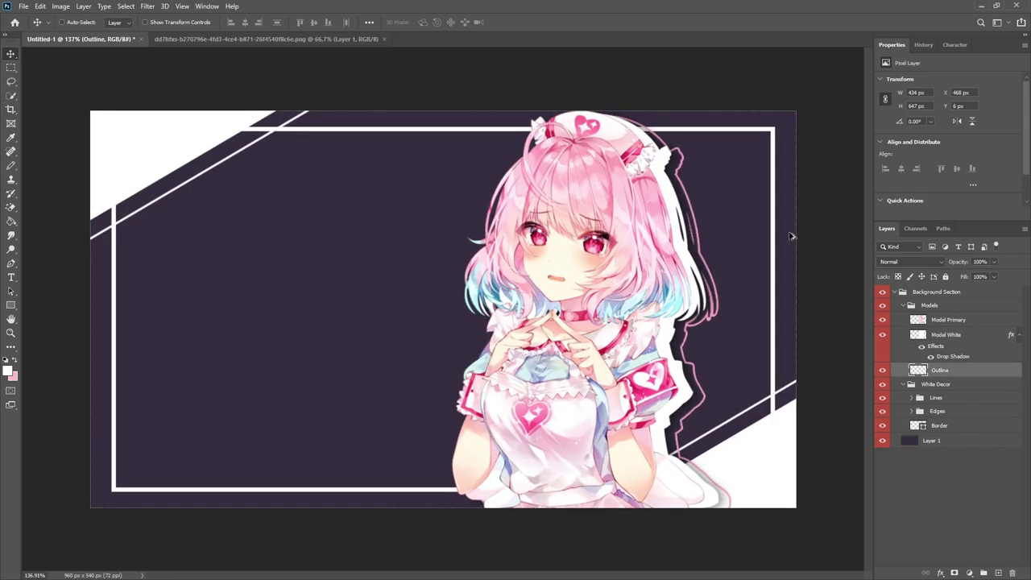
pyautogui.scroll(5, 798, 245)
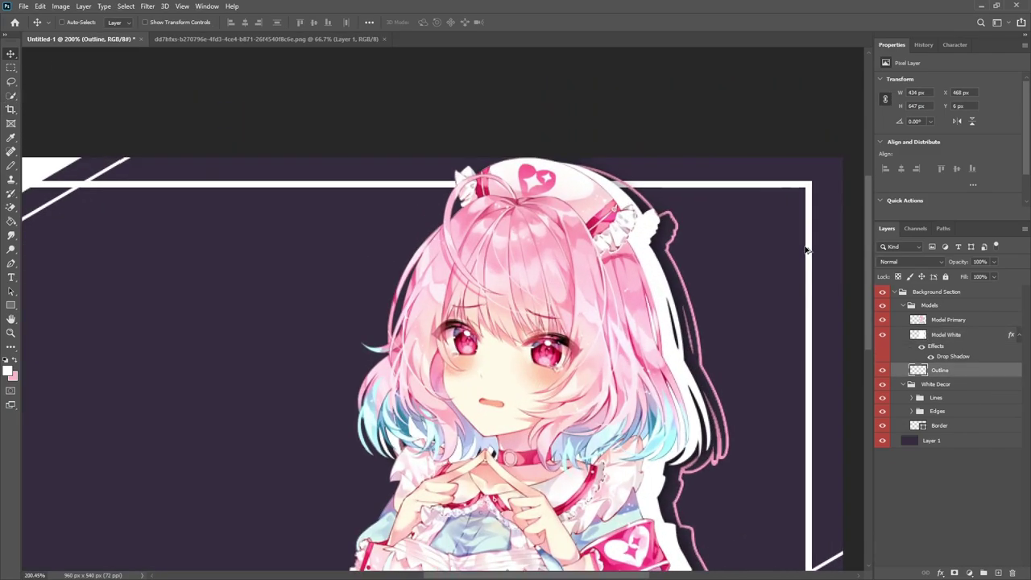
pyautogui.moveTo(658, 371); pyautogui.dragTo(681, 376)
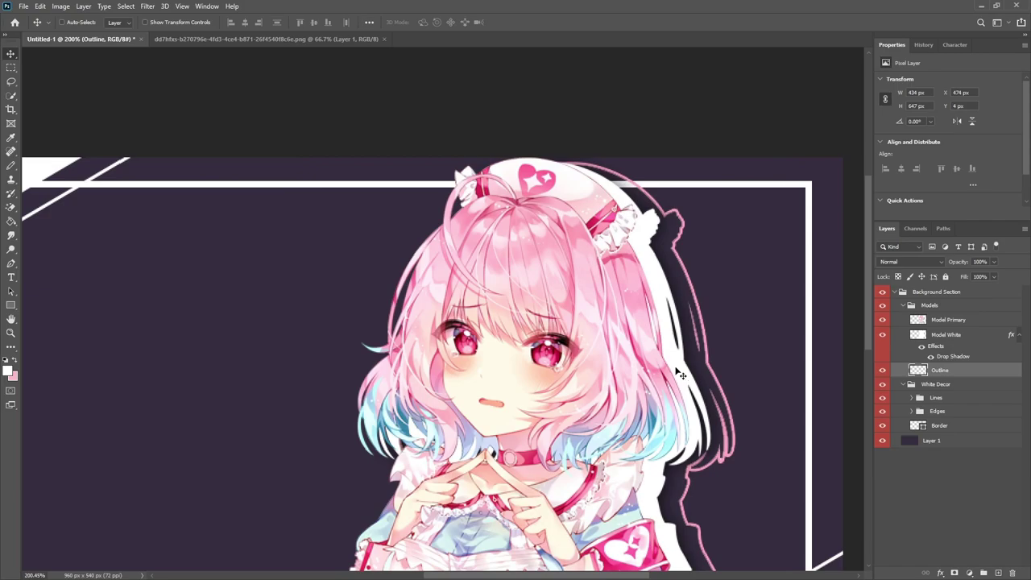
pyautogui.hotkey('ctrl', '0')
pyautogui.scroll(-1, 674, 362)
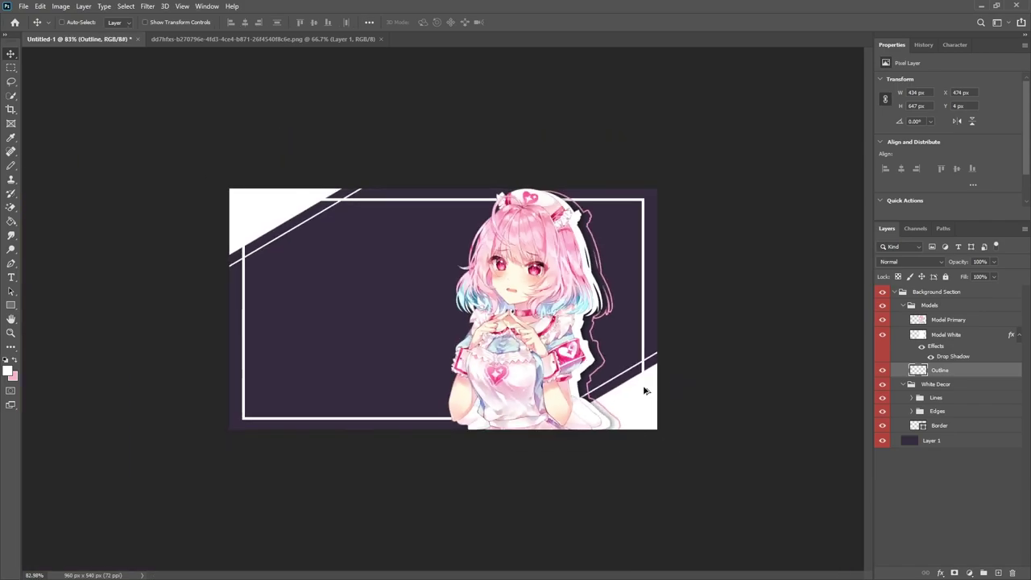
pyautogui.scroll(1, 654, 373)
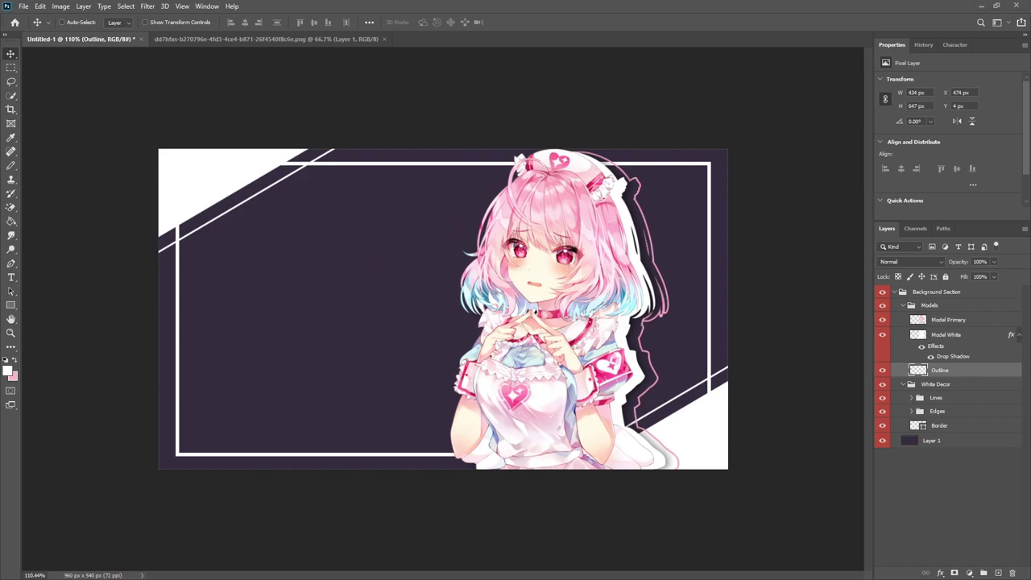
# Give the Model Primary layer a pink Screen outer glow with 60% opacity, 6% spread and 7 px size
pyautogui.click(948, 321)
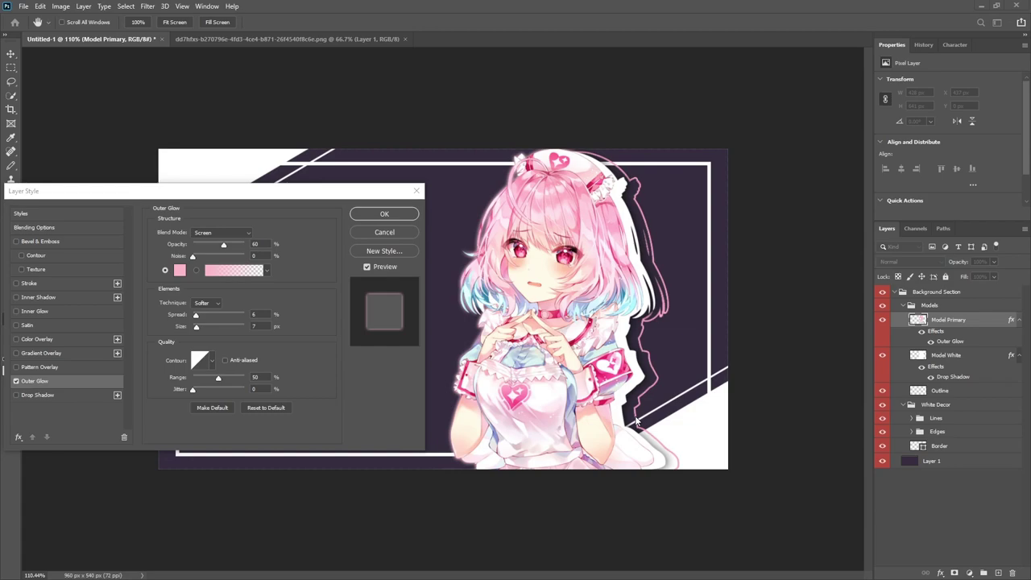
pyautogui.moveTo(156, 191); pyautogui.dragTo(167, 184)
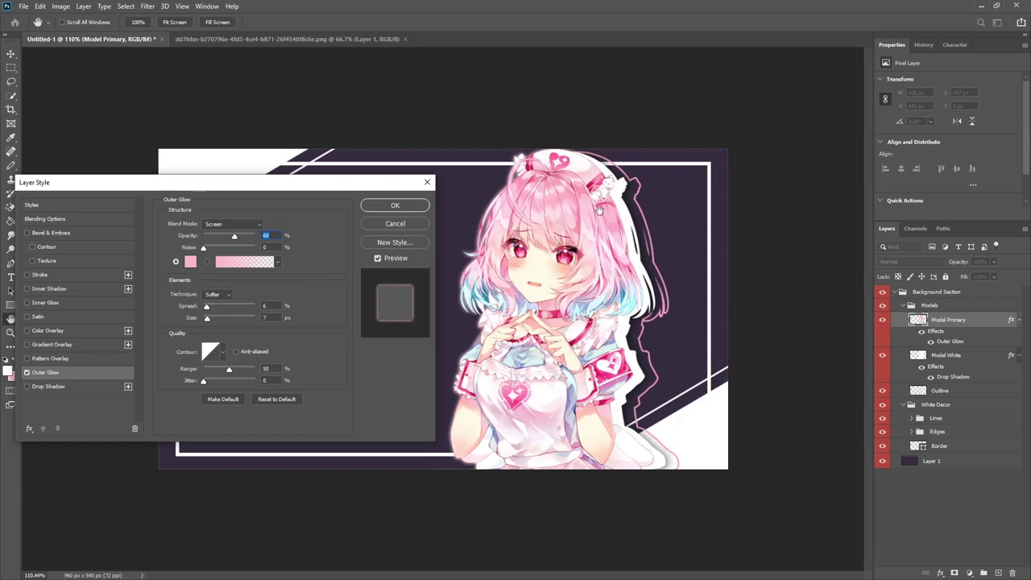
# Add a drop shadow to Model Primary with 20% opacity, 7 px distance, 6% spread and 5 px size, and apply the layer style
pyautogui.click(37, 387)
pyautogui.moveTo(205, 272); pyautogui.dragTo(215, 276)
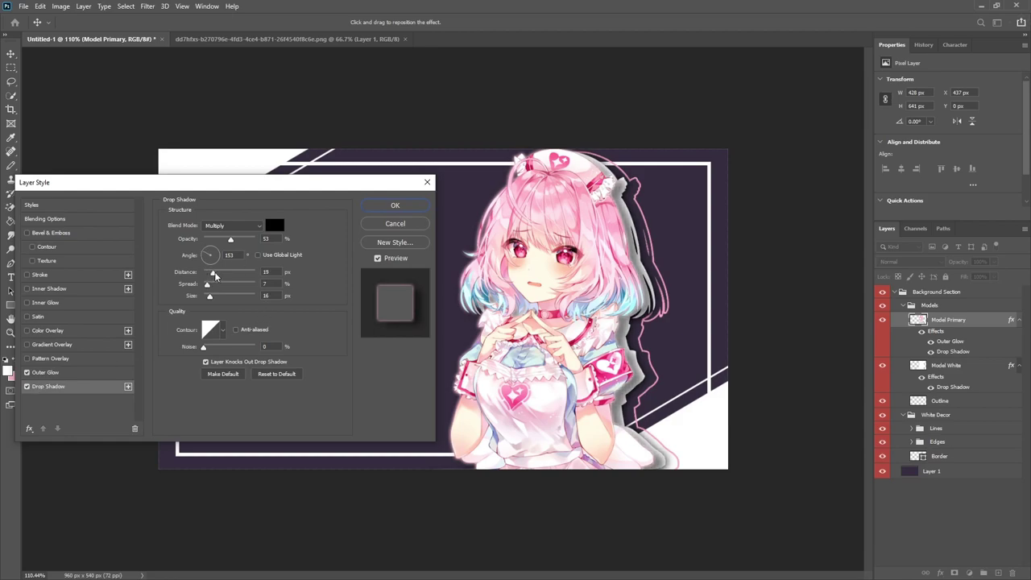
pyautogui.moveTo(215, 276); pyautogui.dragTo(208, 280)
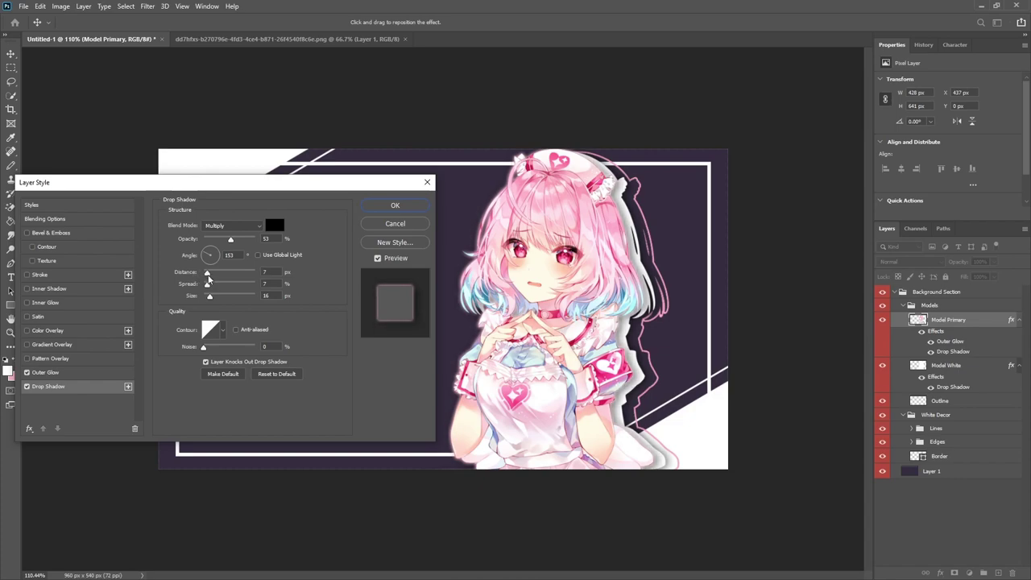
pyautogui.moveTo(231, 240); pyautogui.dragTo(224, 239)
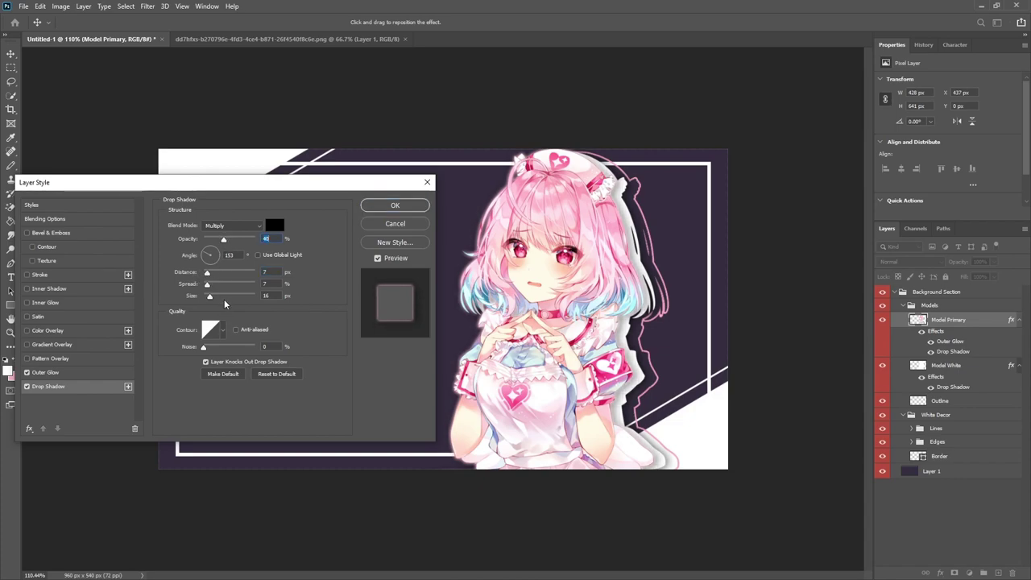
pyautogui.moveTo(207, 285); pyautogui.dragTo(207, 285)
pyautogui.moveTo(209, 295); pyautogui.dragTo(206, 296)
pyautogui.moveTo(224, 240); pyautogui.dragTo(215, 241)
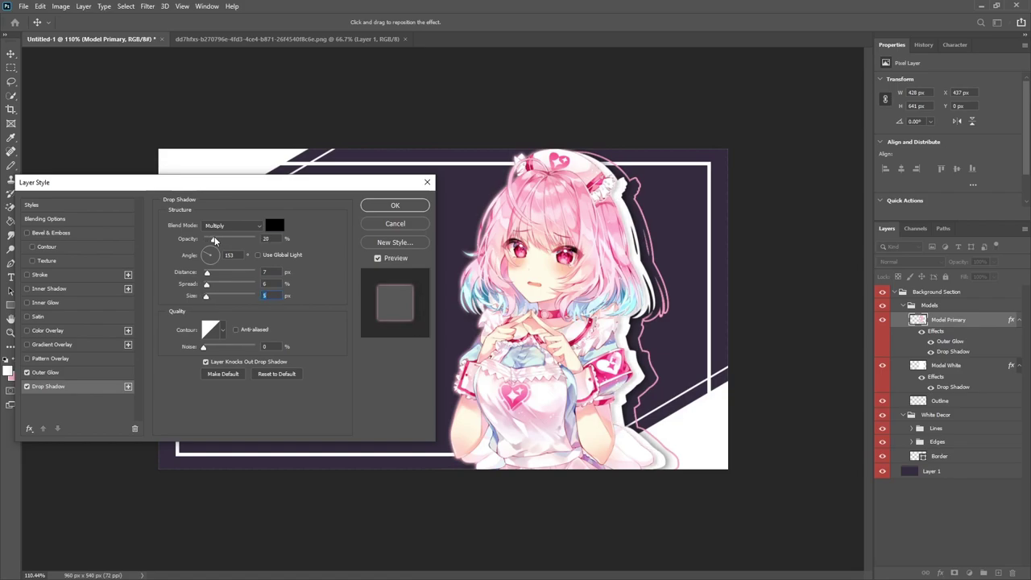
pyautogui.click(395, 204)
pyautogui.hotkey('ctrl', '-')
pyautogui.hotkey('ctrl', '-')
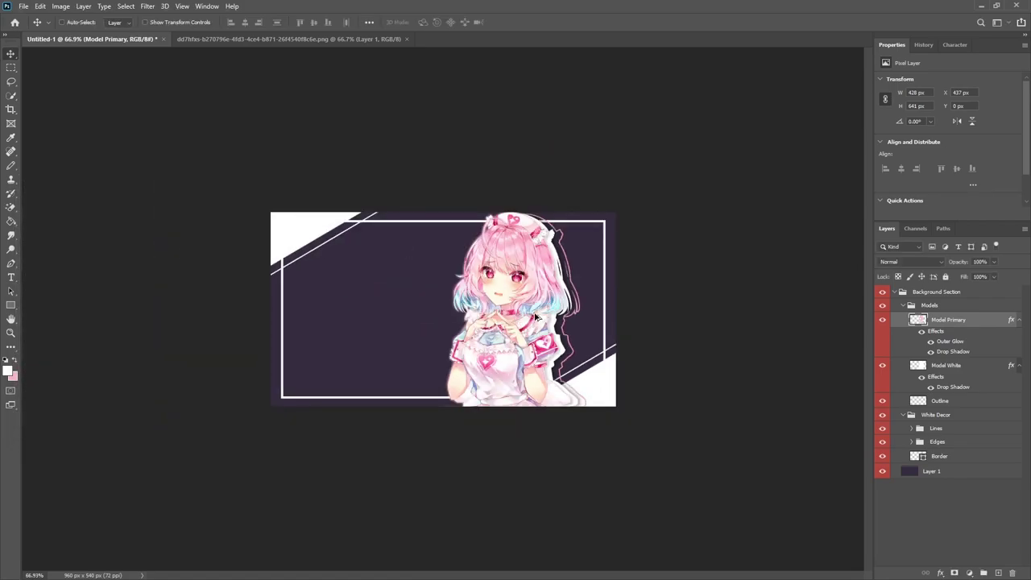
pyautogui.scroll(2, 536, 319)
pyautogui.scroll(-1, 536, 318)
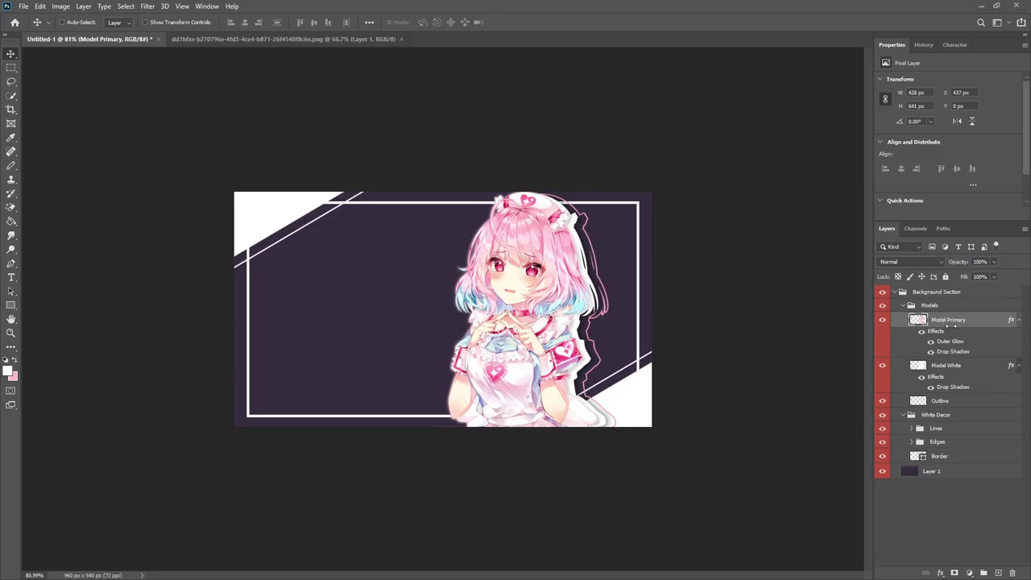
# Collapse the layer effects and the Models, White Decor and Background Section groups
pyautogui.click(1021, 320)
pyautogui.click(1019, 335)
pyautogui.click(902, 305)
pyautogui.click(902, 319)
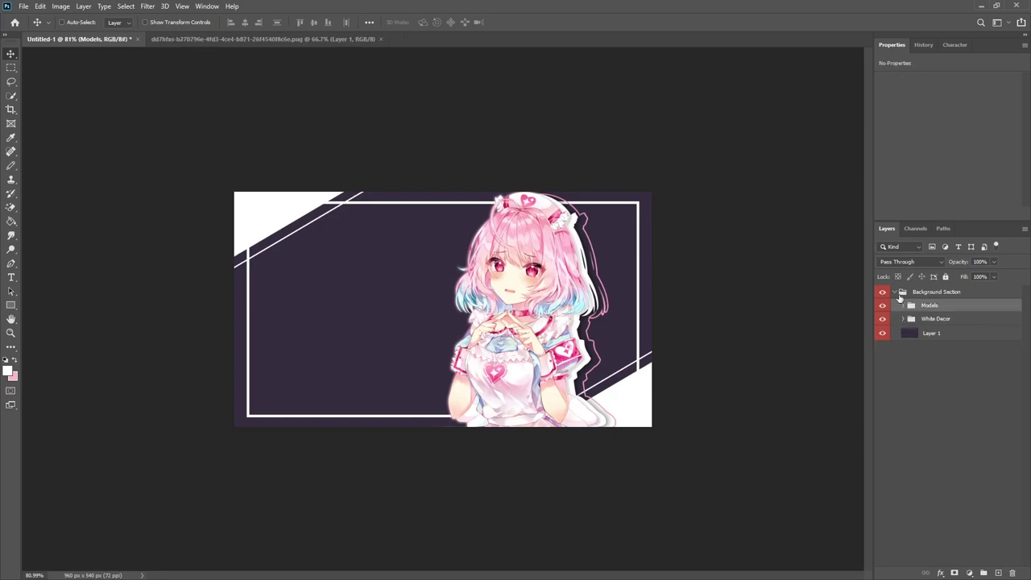
pyautogui.click(894, 291)
# Create a new layer above Background Section and put it in a group named Text
pyautogui.click(998, 573)
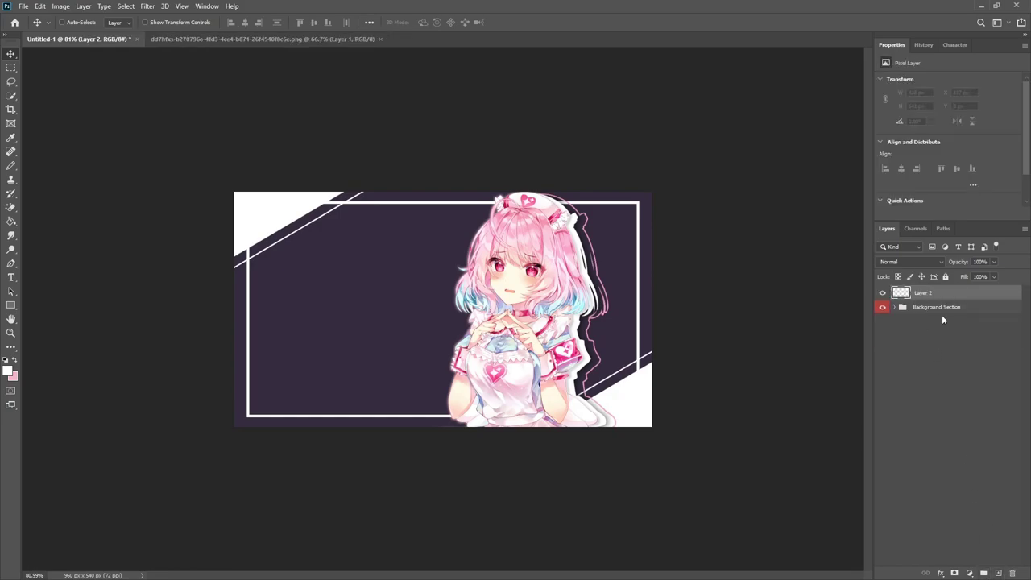
pyautogui.hotkey('ctrl', 'g')
pyautogui.doubleClick(930, 294)
pyautogui.write('Text')
pyautogui.press('Return')
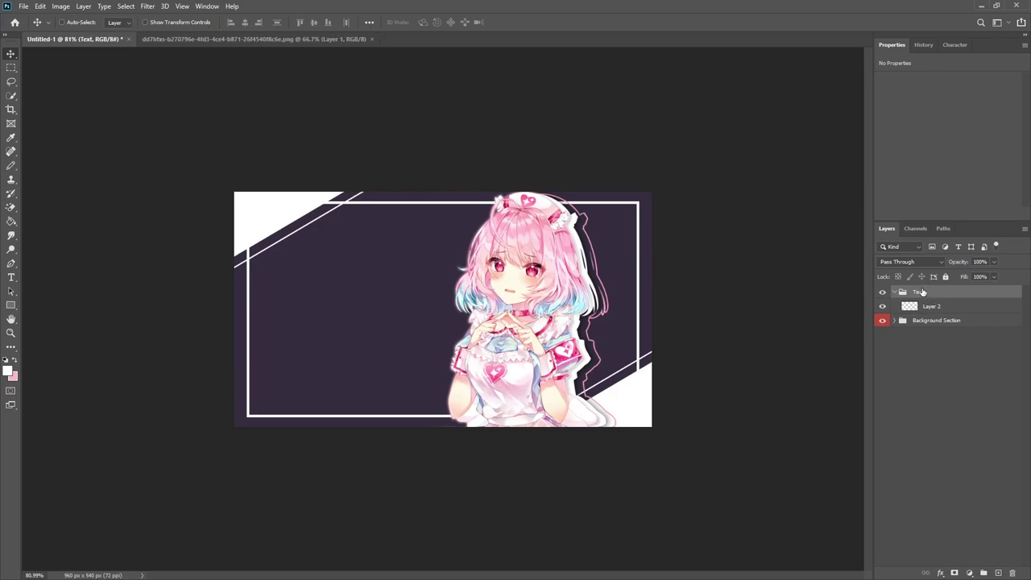
# Give the Text group an orange color label and select Layer 2 inside it
pyautogui.rightClick(884, 295)
pyautogui.click(906, 351)
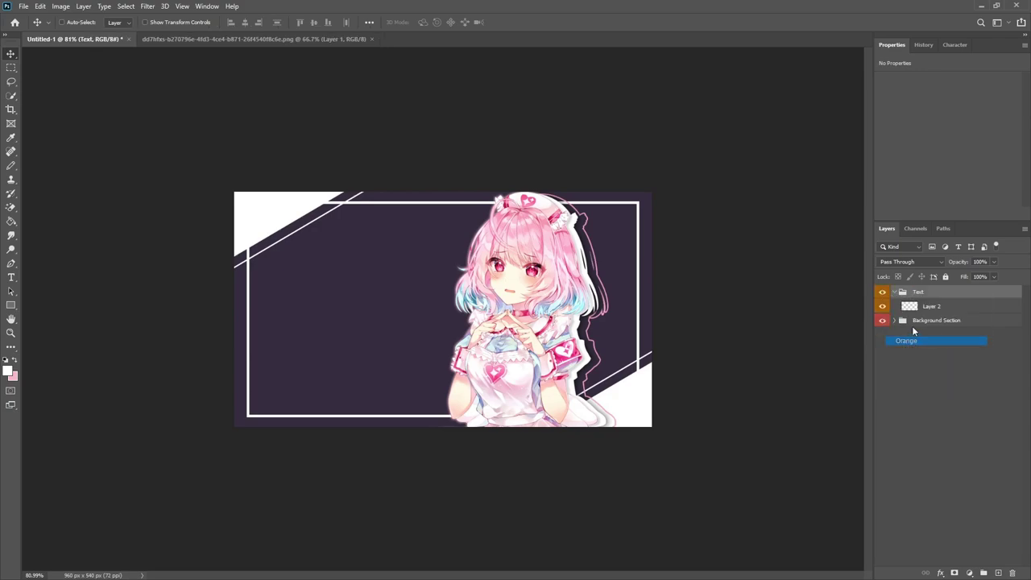
pyautogui.click(931, 311)
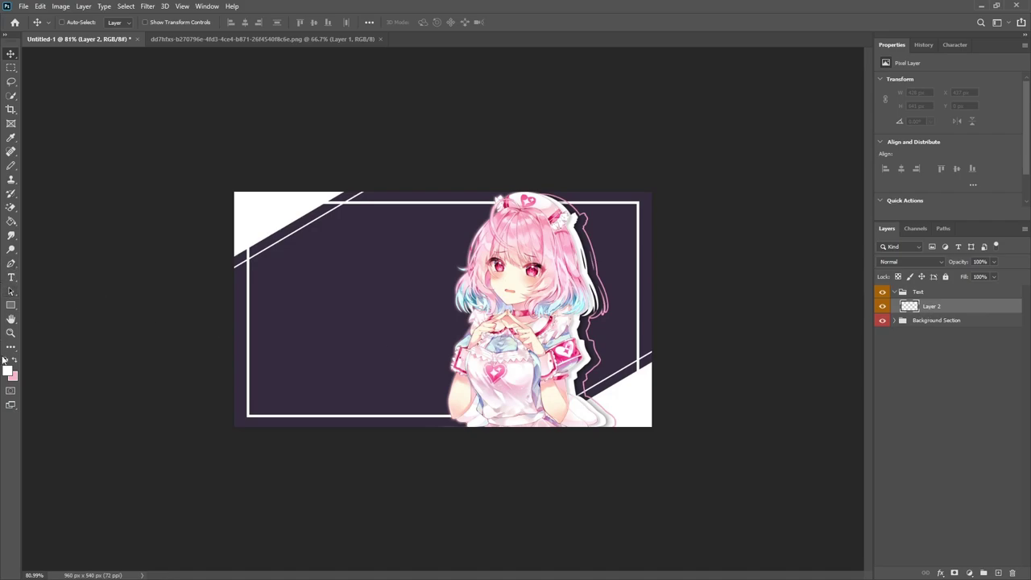
# Add the text "Tsukei" to the empty dark area beside the character
pyautogui.click(11, 278)
pyautogui.scroll(2, 273, 282)
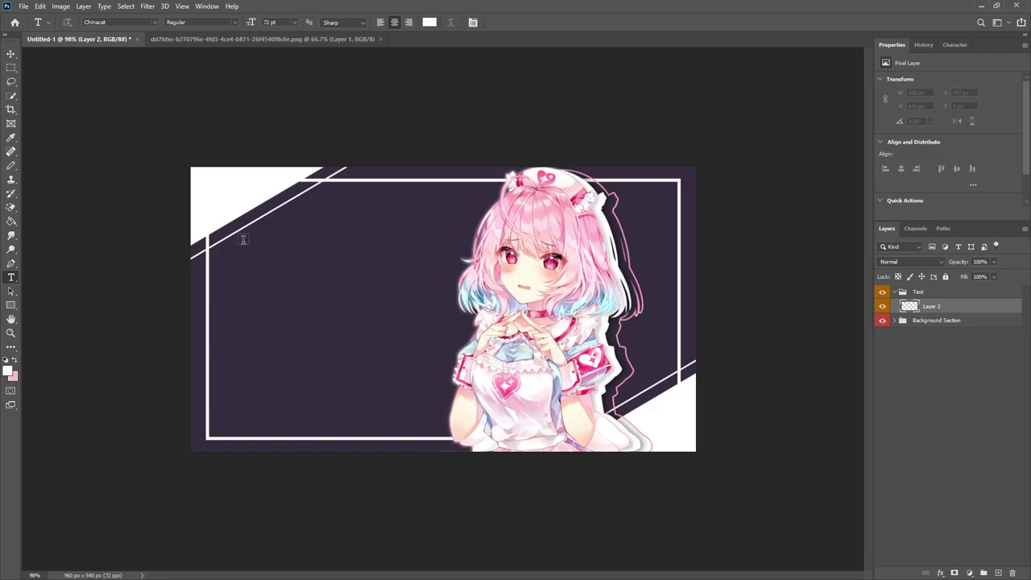
pyautogui.click(272, 296)
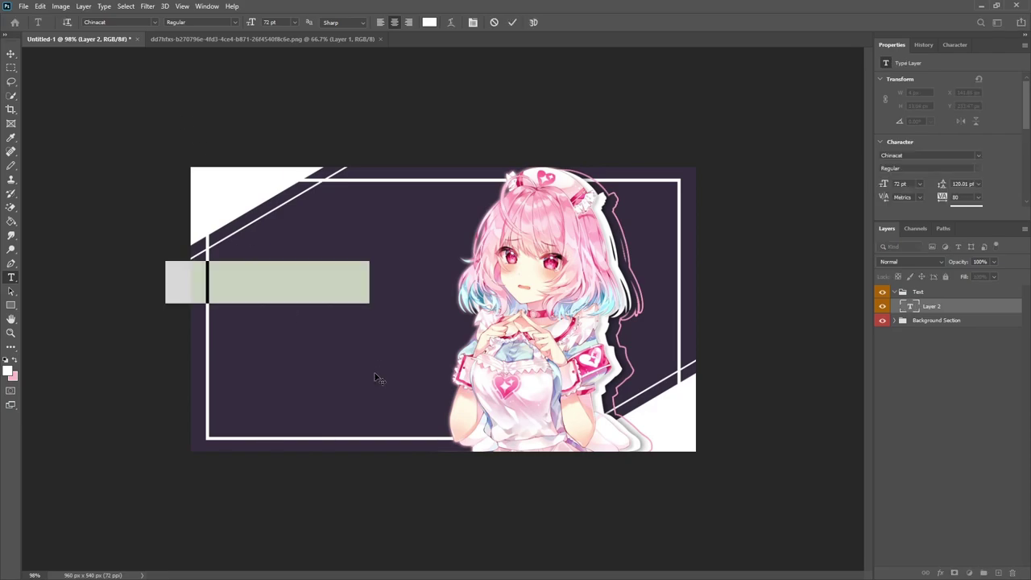
pyautogui.write('Tsukei')
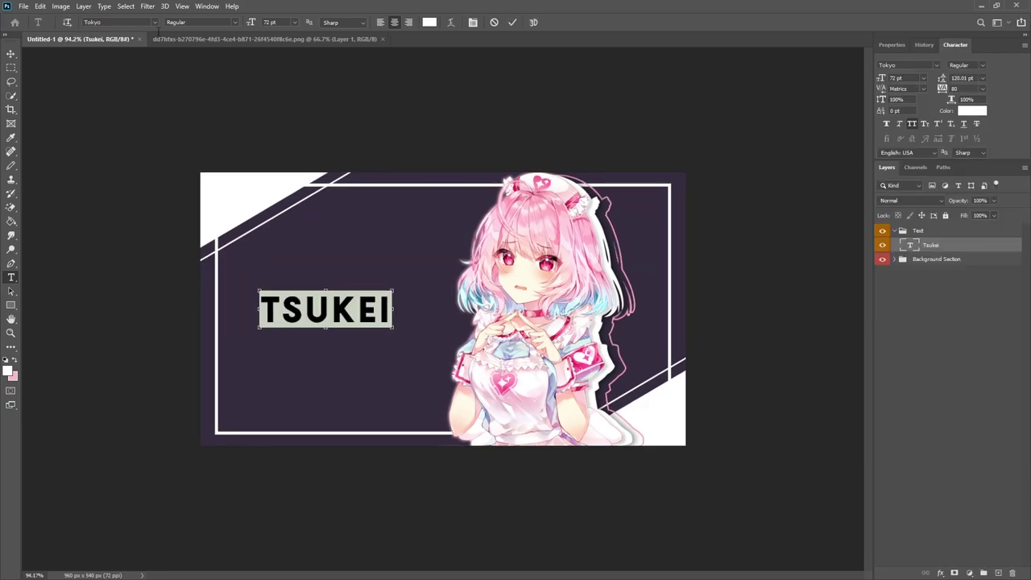
# Change the Tsukei text's font to Pomeranian
pyautogui.click(154, 21)
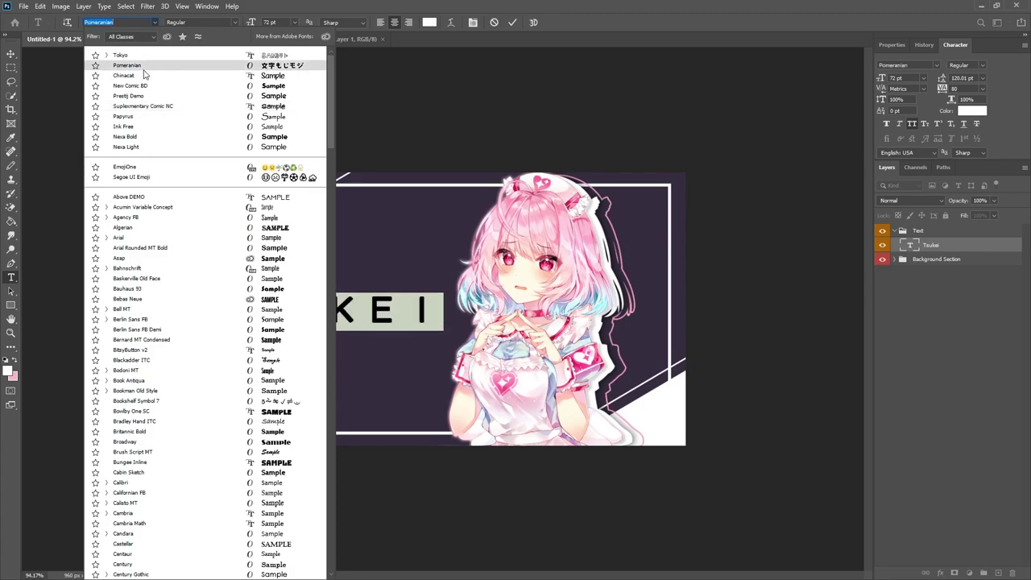
pyautogui.press('Return')
pyautogui.click(402, 327)
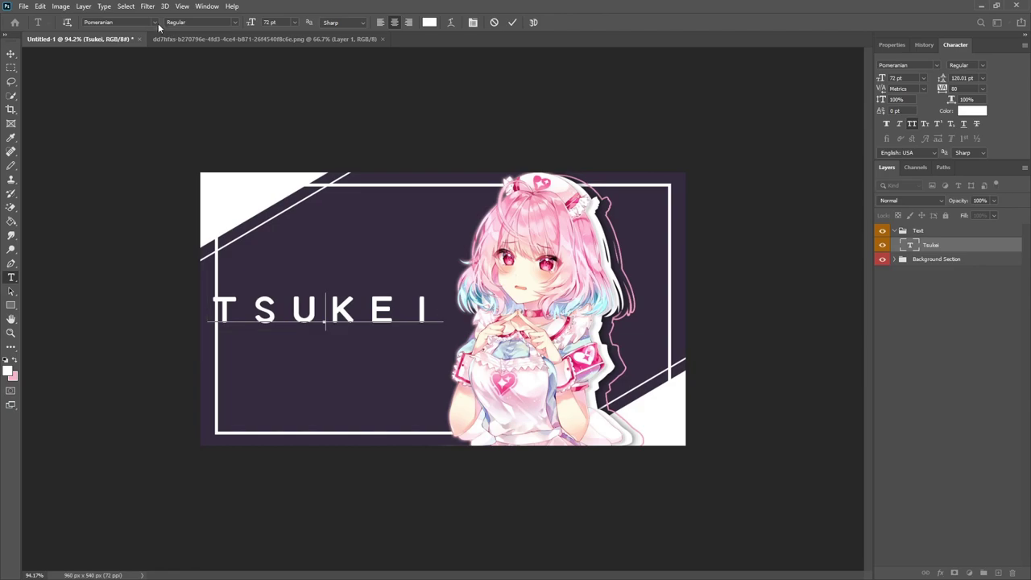
pyautogui.click(155, 23)
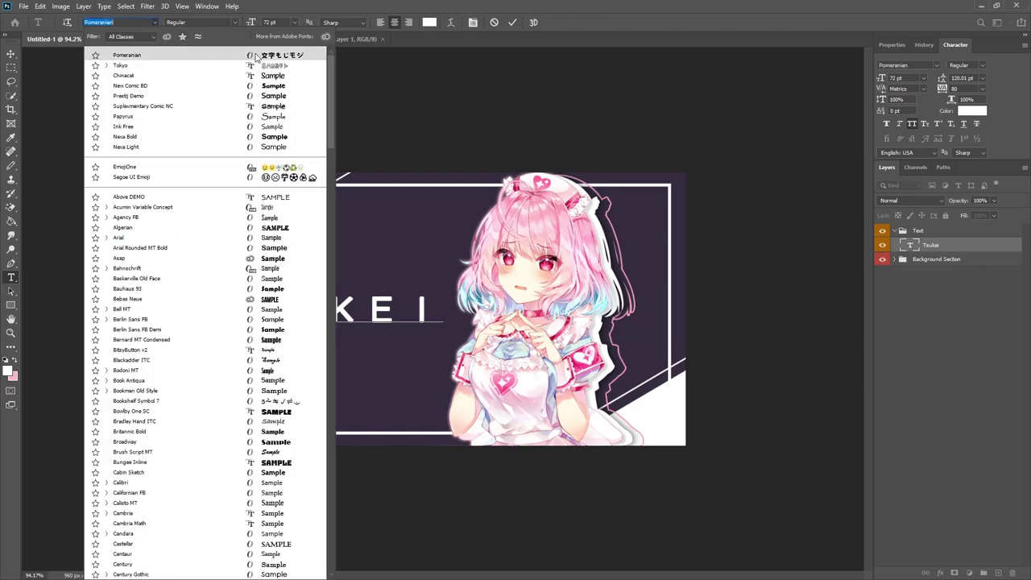
pyautogui.click(156, 22)
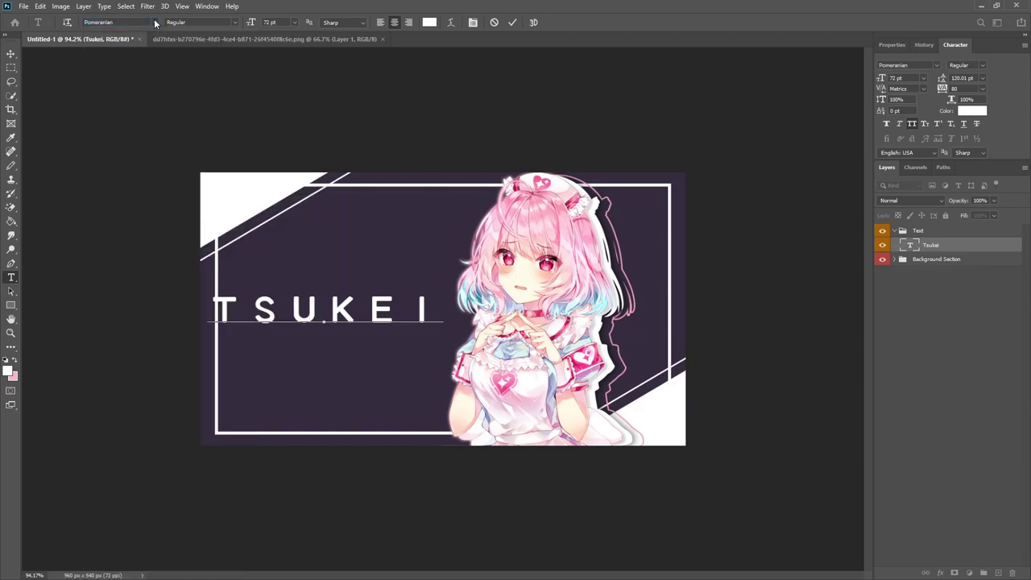
# Set the Tsukei text to 84 pt with -340 tracking, commit it and reposition it between the border and the character
pyautogui.doubleClick(335, 316)
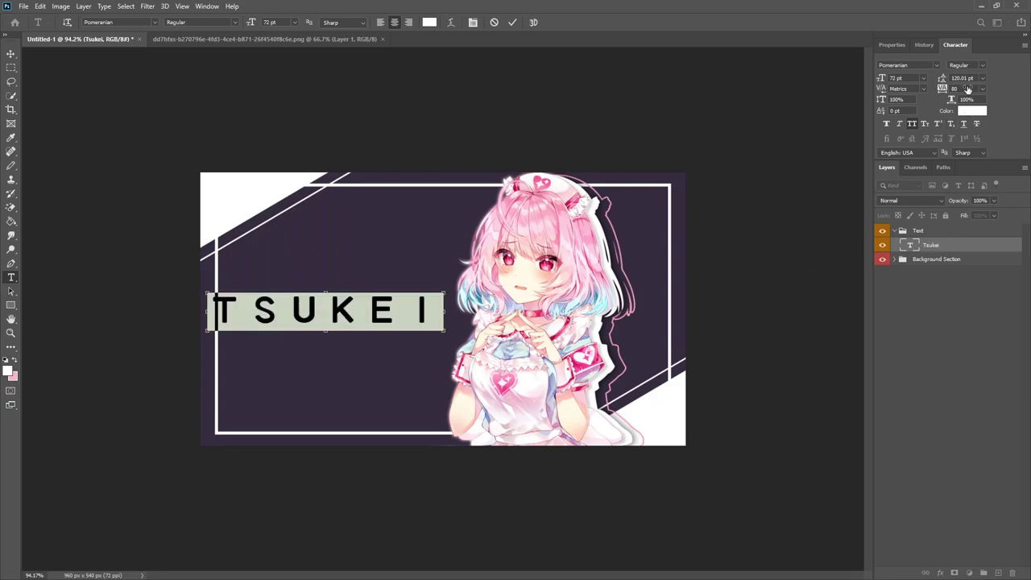
pyautogui.scroll(-12, 967, 91)
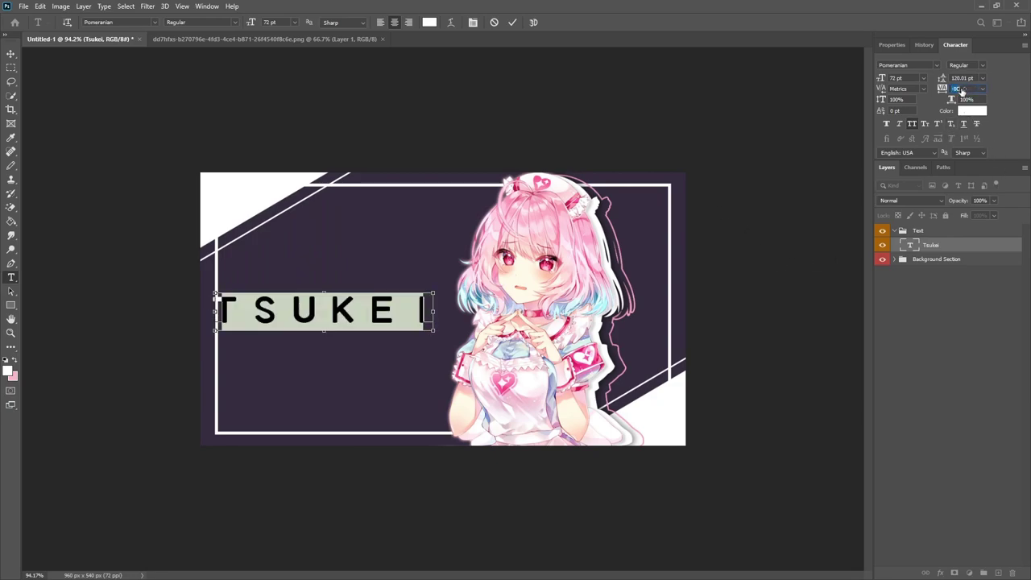
pyautogui.scroll(10, 958, 94)
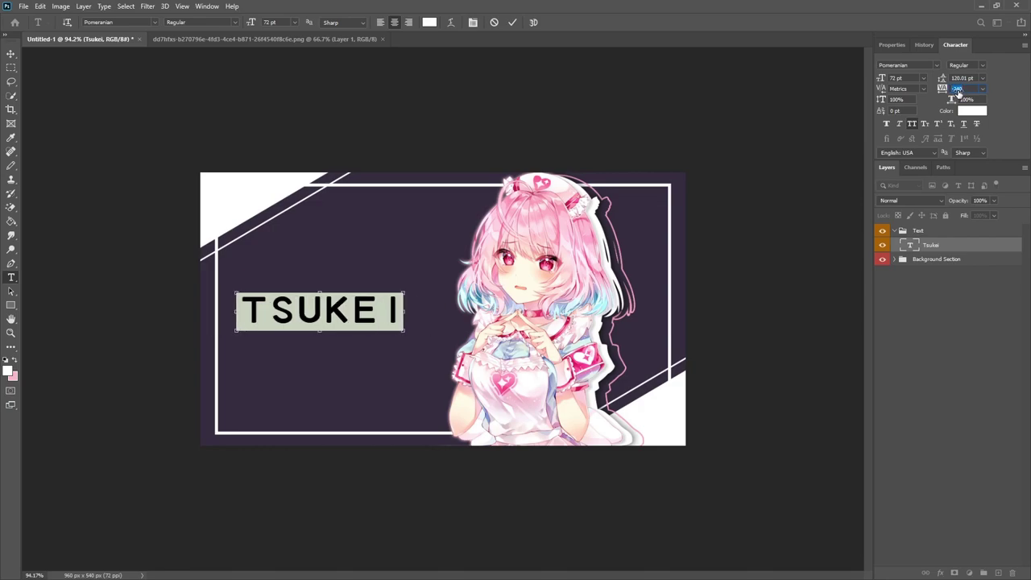
pyautogui.hotkey('ctrl', 'Return')
pyautogui.press('v')
pyautogui.moveTo(333, 304)
pyautogui.mouseDown()
pyautogui.moveTo(335, 288)
pyautogui.moveTo(338, 310)
pyautogui.mouseUp()
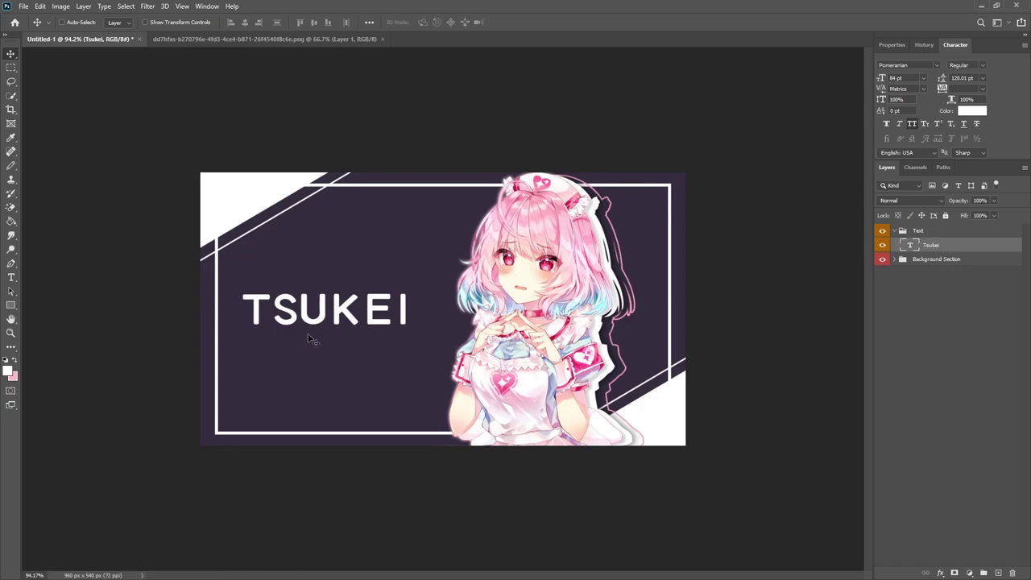
# On a new layer, draw an unfilled rectangle about 432 × 114 px with a 2 px dashed white stroke around the text
pyautogui.click(984, 573)
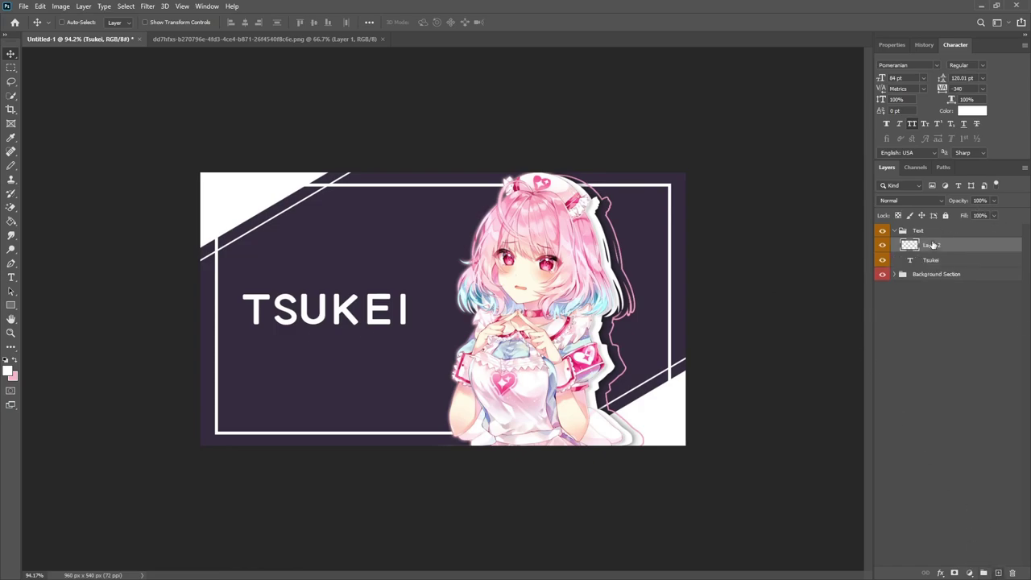
pyautogui.click(11, 306)
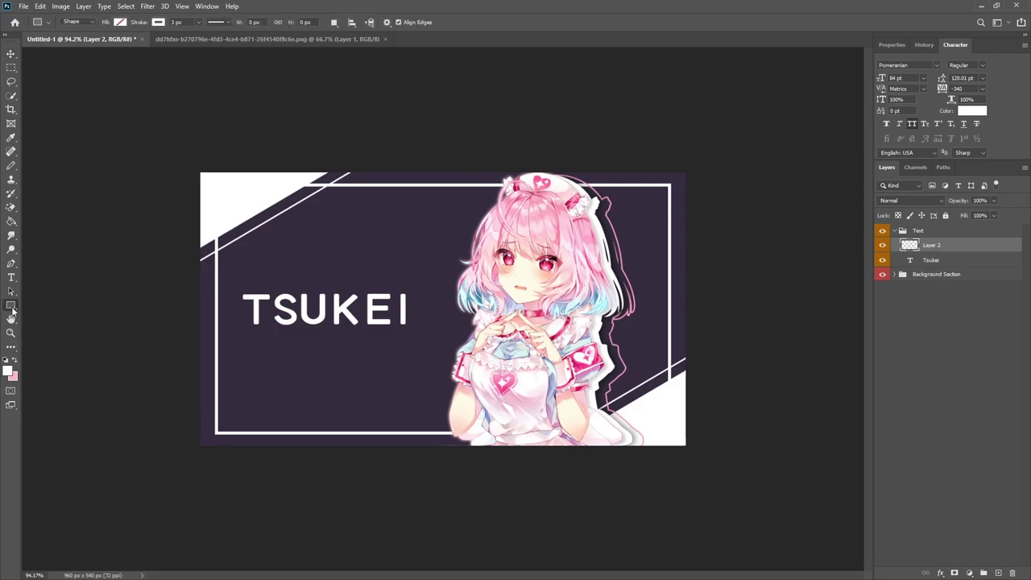
pyautogui.click(217, 22)
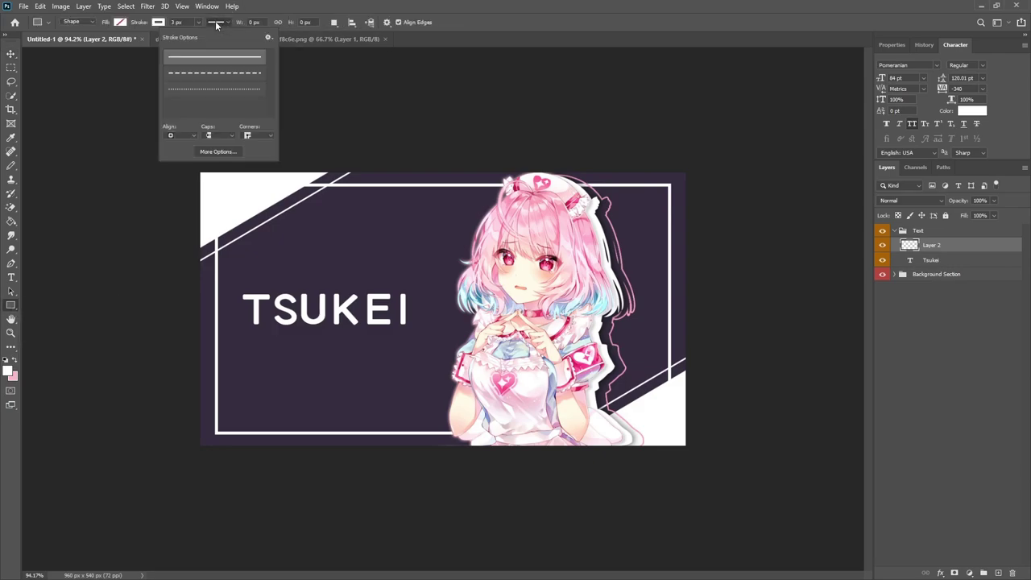
pyautogui.click(197, 74)
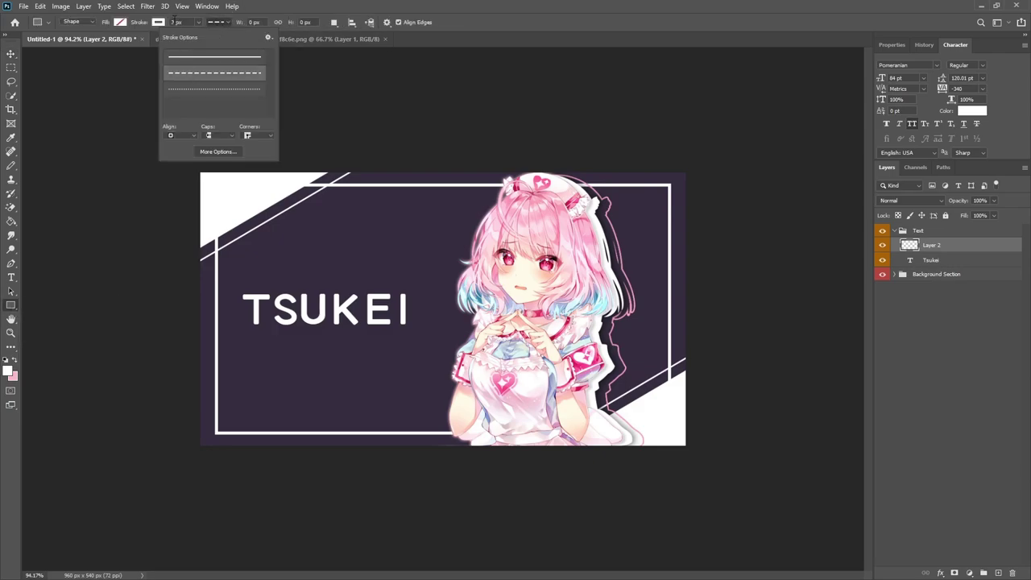
pyautogui.click(174, 21)
pyautogui.moveTo(222, 275); pyautogui.dragTo(441, 330)
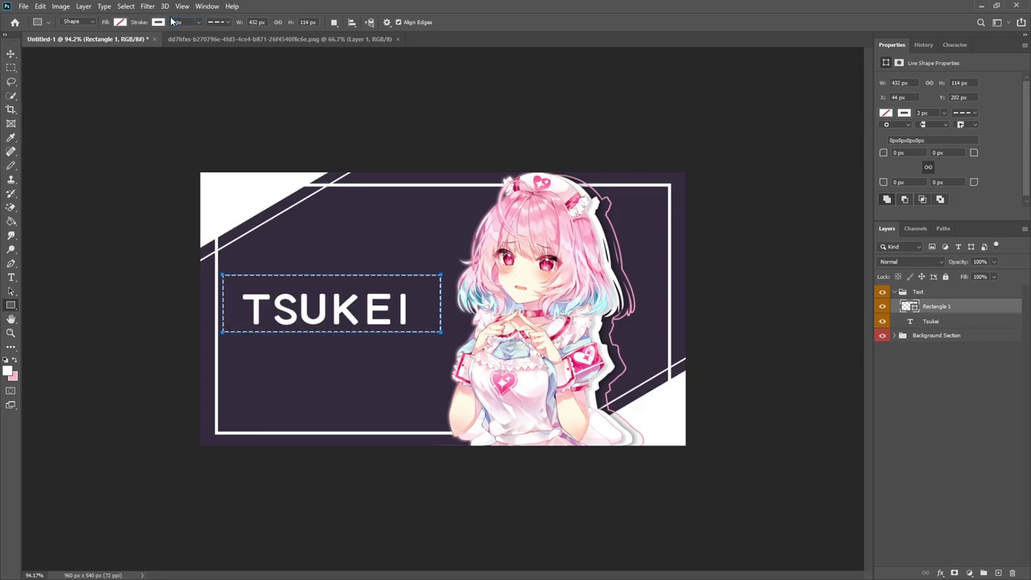
# Rasterize the dashed rectangle layer and erase everything except its bottom dashed line
pyautogui.click(11, 67)
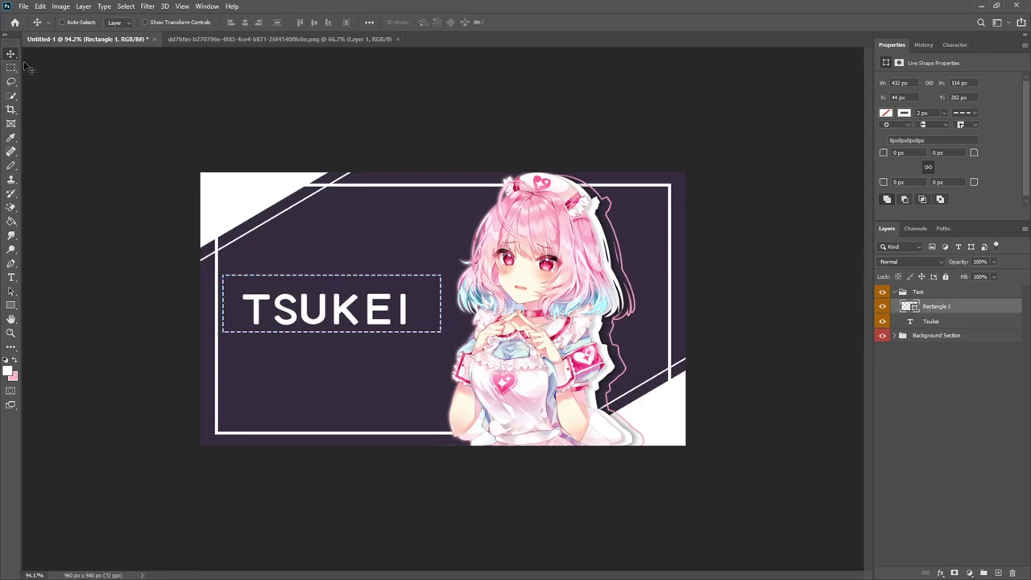
pyautogui.rightClick(938, 307)
pyautogui.click(820, 292)
pyautogui.scroll(3, 443, 308)
pyautogui.moveTo(83, 231); pyautogui.dragTo(577, 343)
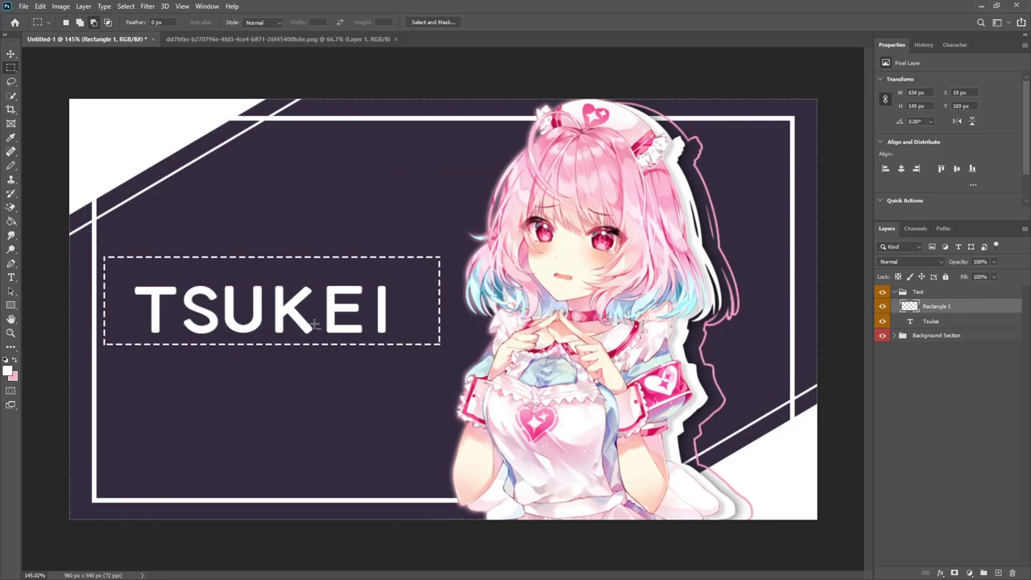
pyautogui.scroll(3, 339, 314)
pyautogui.press('Delete')
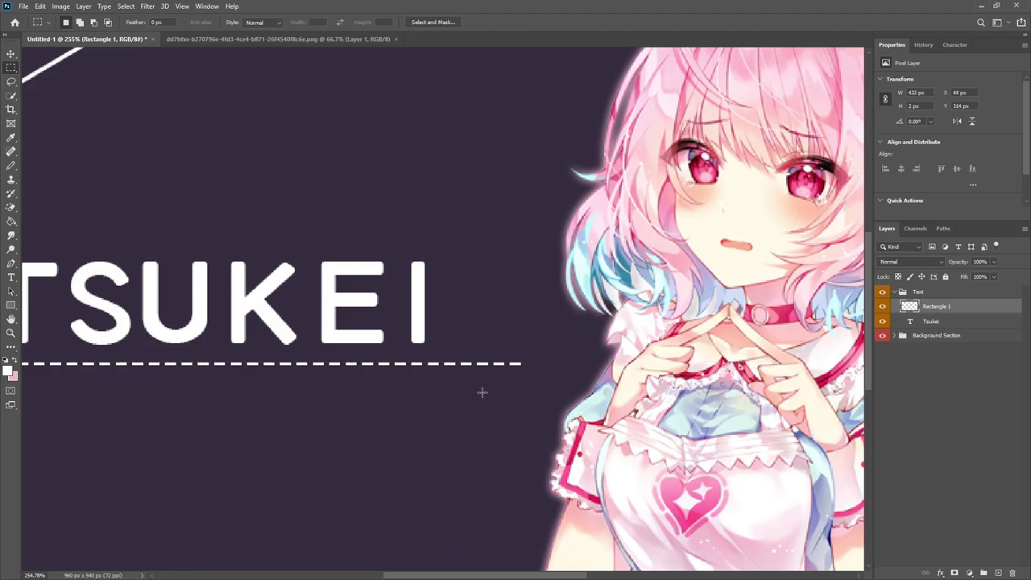
pyautogui.hotkey('ctrl', 'd')
# Cut the dashed line's right end to leave about 312 px and move the line beneath the Tsukei text
pyautogui.scroll(-5, 236, 390)
pyautogui.scroll(2, 438, 309)
pyautogui.moveTo(469, 293); pyautogui.dragTo(348, 424)
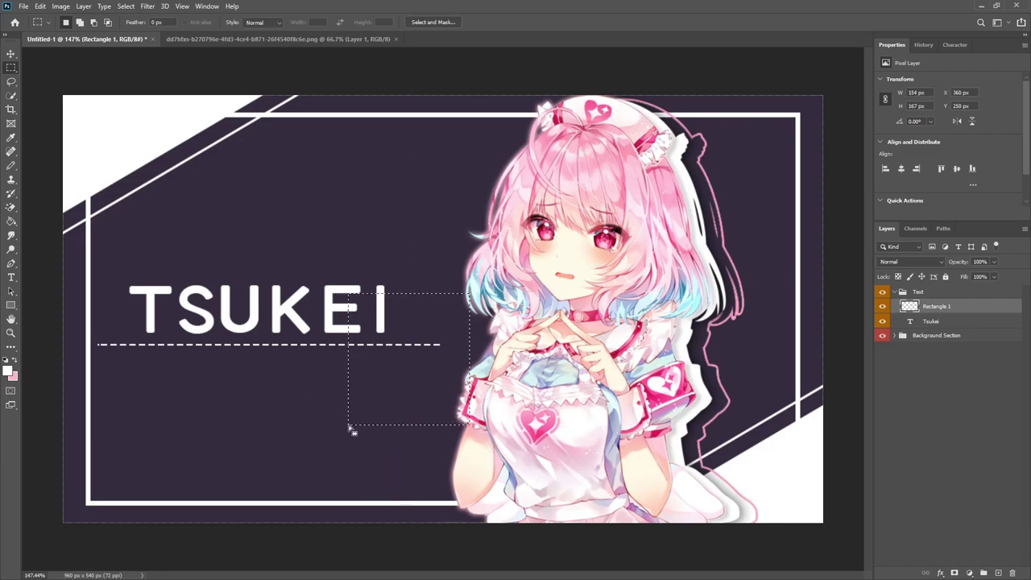
pyautogui.press('Delete')
pyautogui.hotkey('ctrl', 'd')
pyautogui.press('v')
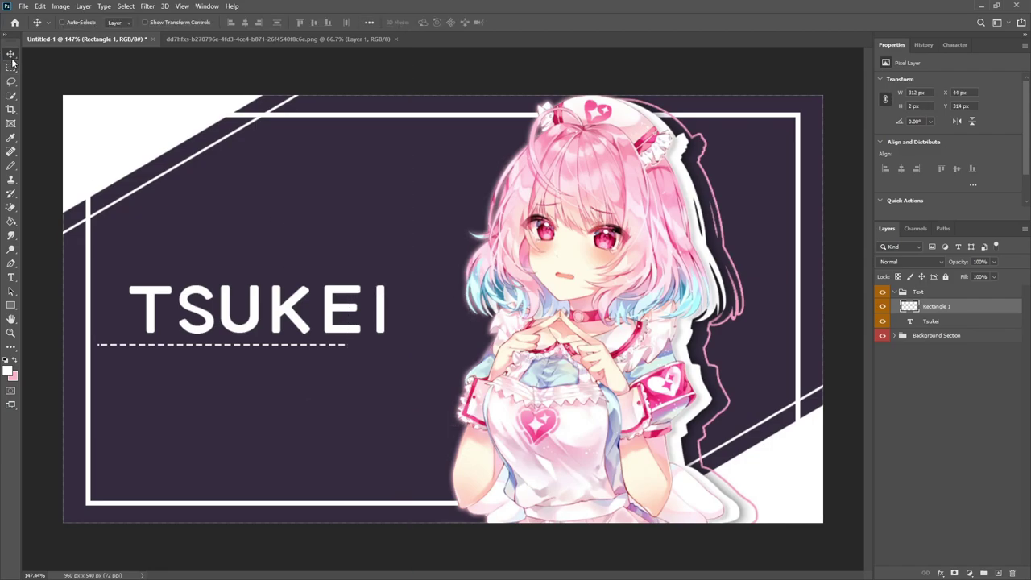
pyautogui.moveTo(304, 396); pyautogui.dragTo(346, 358)
# Trim the dashed line's ends to a width of about 284 px and center it under the Tsukei text
pyautogui.press('m')
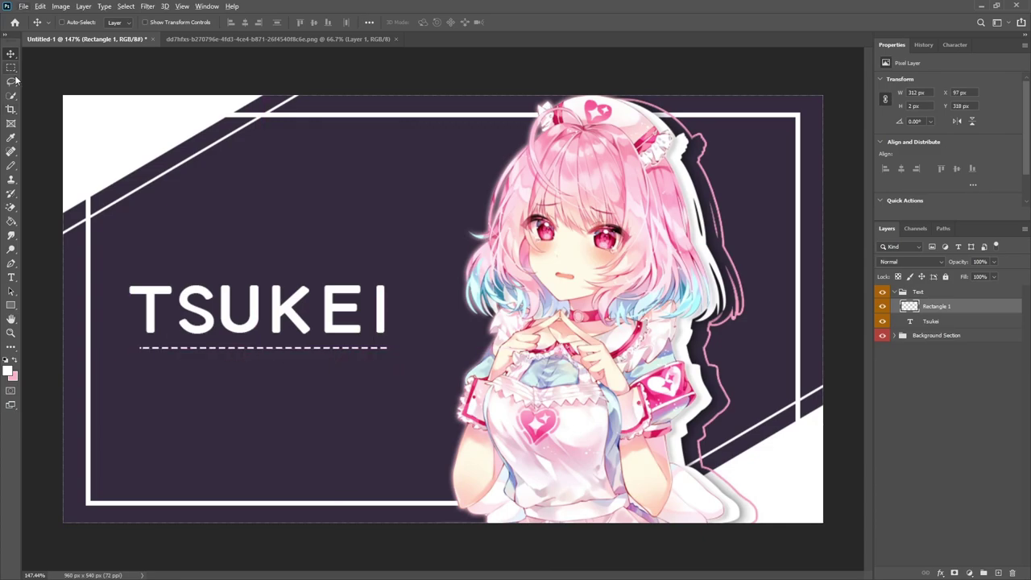
pyautogui.scroll(5, 120, 346)
pyautogui.moveTo(192, 330)
pyautogui.mouseDown()
pyautogui.moveTo(234, 375)
pyautogui.moveTo(237, 350)
pyautogui.mouseUp()
pyautogui.press('Delete')
pyautogui.hotkey('ctrl', 'd')
pyautogui.moveTo(304, 385); pyautogui.dragTo(334, 394)
pyautogui.press('Delete')
pyautogui.hotkey('ctrl', 'd')
pyautogui.click(10, 54)
pyautogui.hotkey('ctrl', '0')
pyautogui.scroll(2, 375, 355)
pyautogui.moveTo(362, 359); pyautogui.dragTo(354, 360)
pyautogui.scroll(-2, 363, 379)
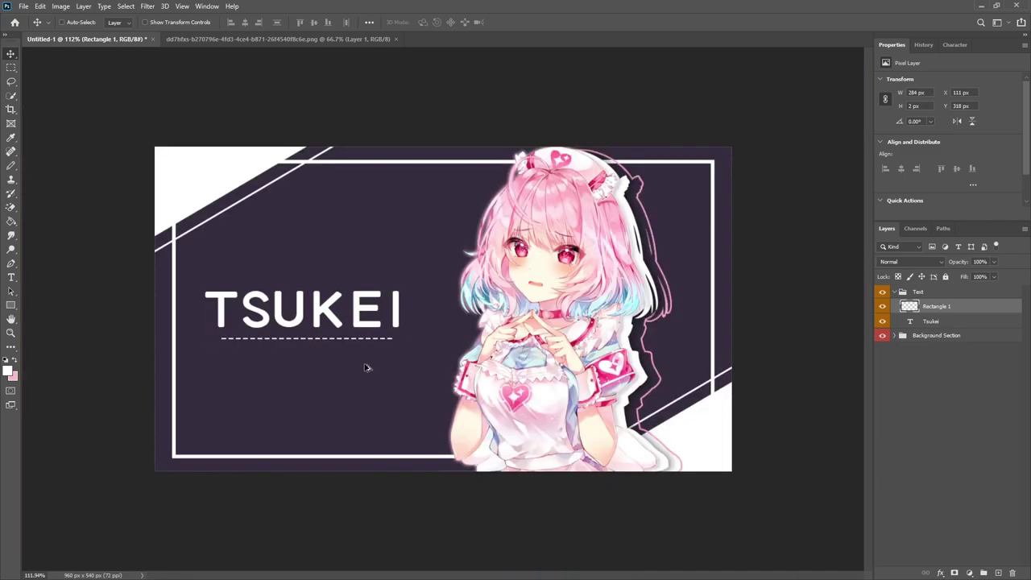
# Recolor the Tsukei text to light pink f9c4d8 and commit the text edit
pyautogui.scroll(1, 387, 364)
pyautogui.hotkey('alt', '[')
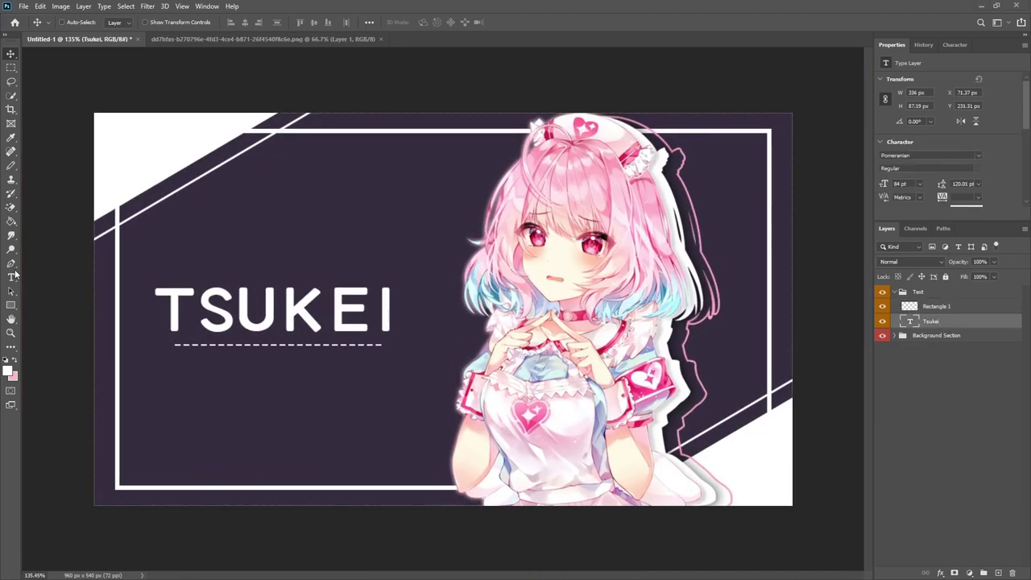
pyautogui.click(10, 278)
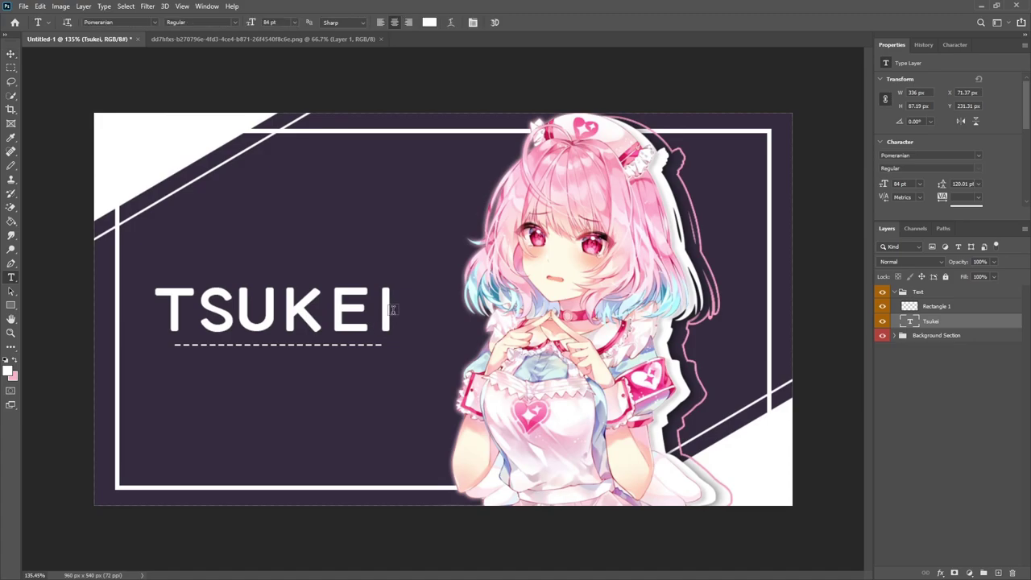
pyautogui.moveTo(391, 309); pyautogui.dragTo(341, 306)
pyautogui.hotkey('ctrl', 'a')
pyautogui.click(430, 22)
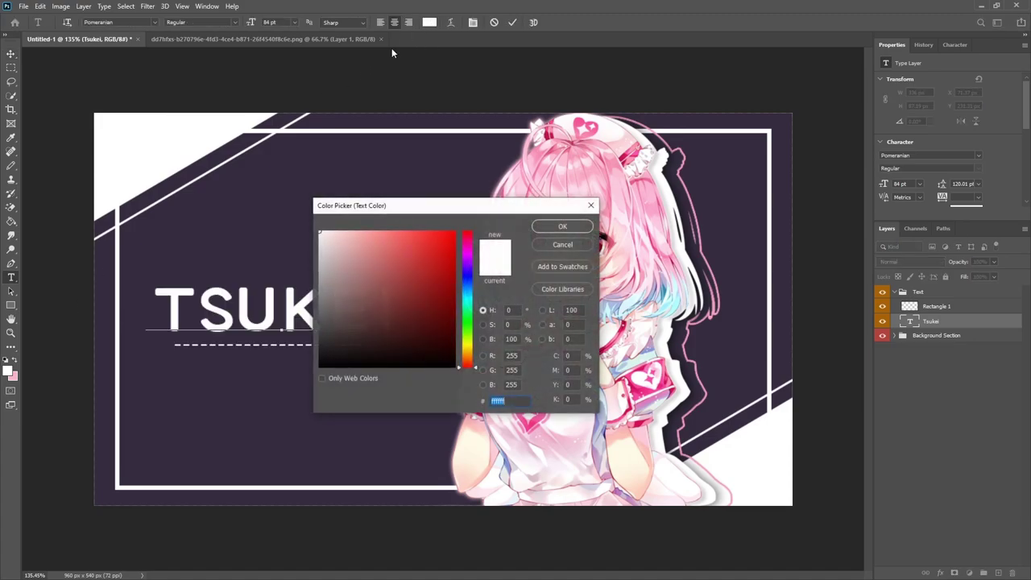
pyautogui.click(14, 374)
pyautogui.moveTo(413, 209); pyautogui.dragTo(640, 211)
pyautogui.click(575, 235)
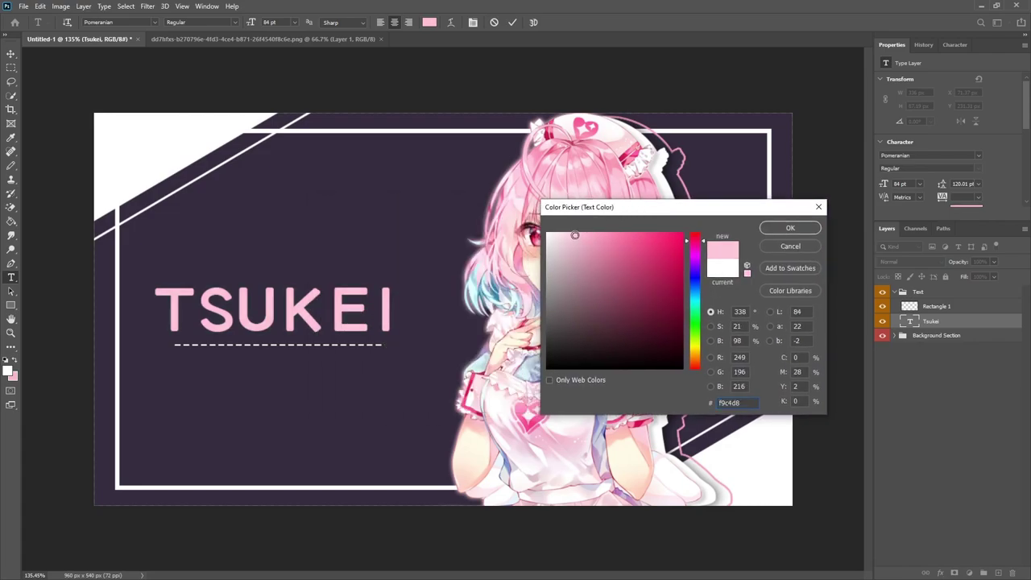
pyautogui.click(790, 228)
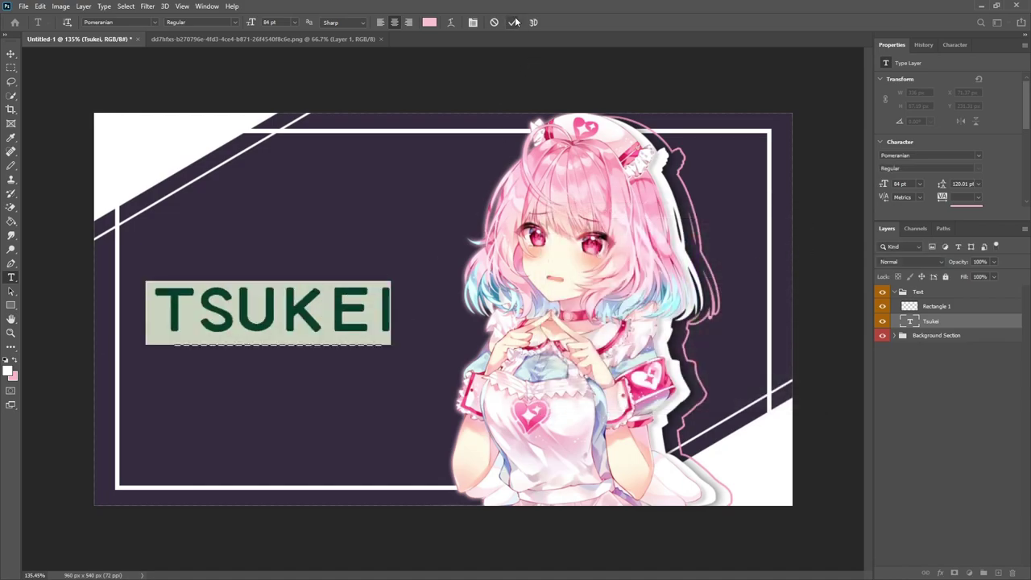
pyautogui.hotkey('ctrl', 'h')
pyautogui.click(748, 427)
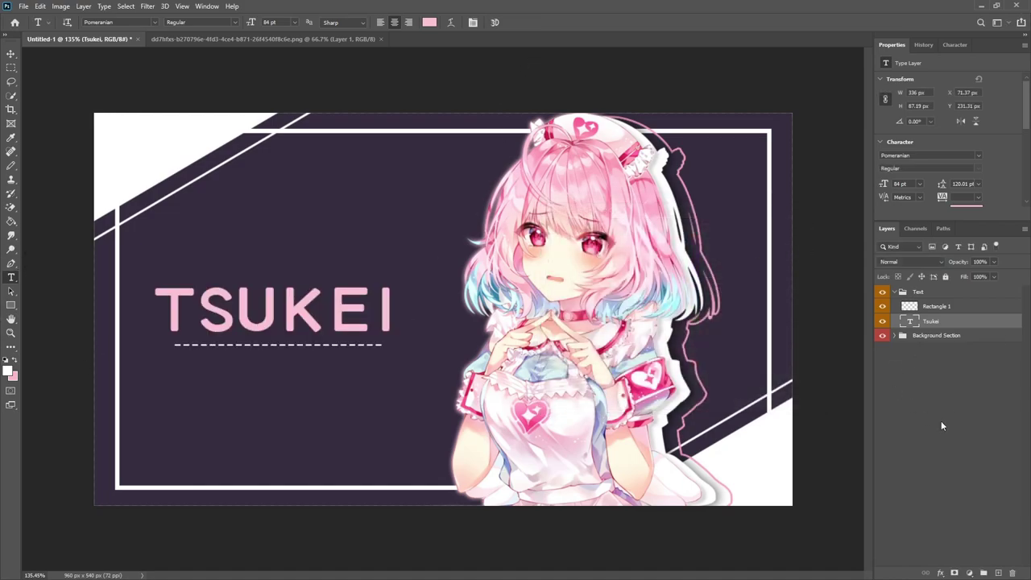
# On a new layer above the Tsukei text, draw a circle about 803 px wide with white fill and no stroke
pyautogui.click(997, 573)
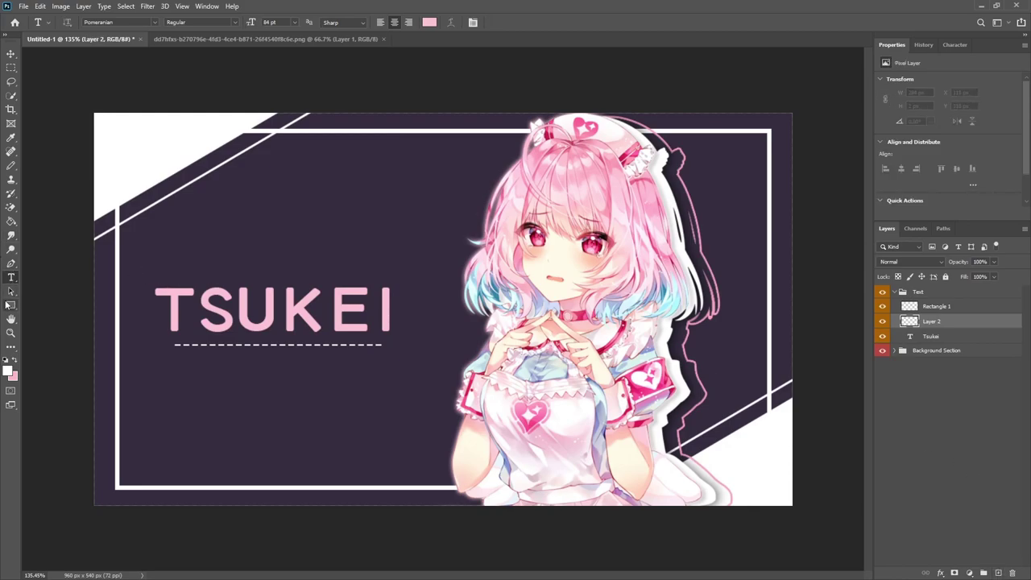
pyautogui.click(10, 306)
pyautogui.click(45, 306)
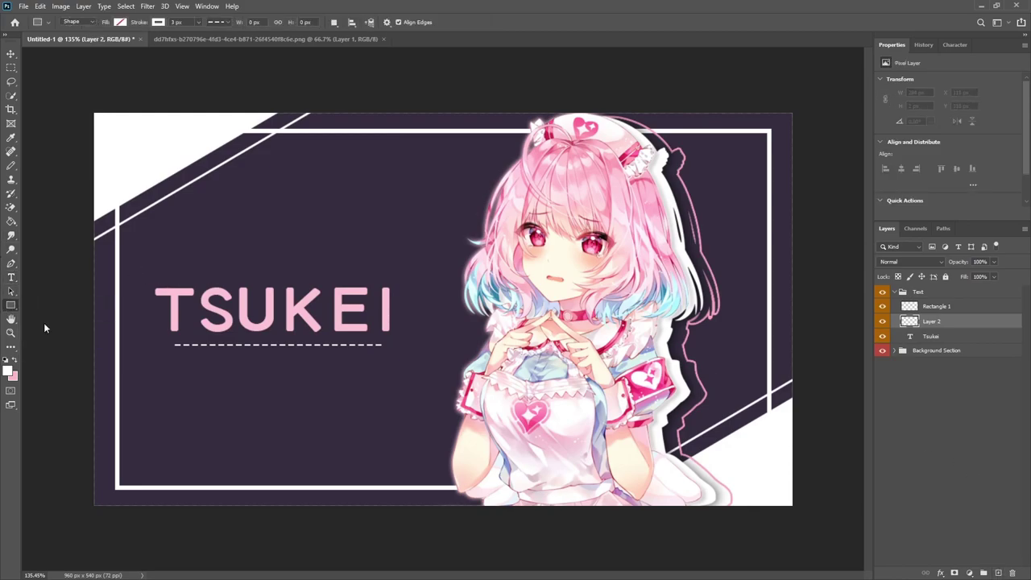
pyautogui.click(121, 23)
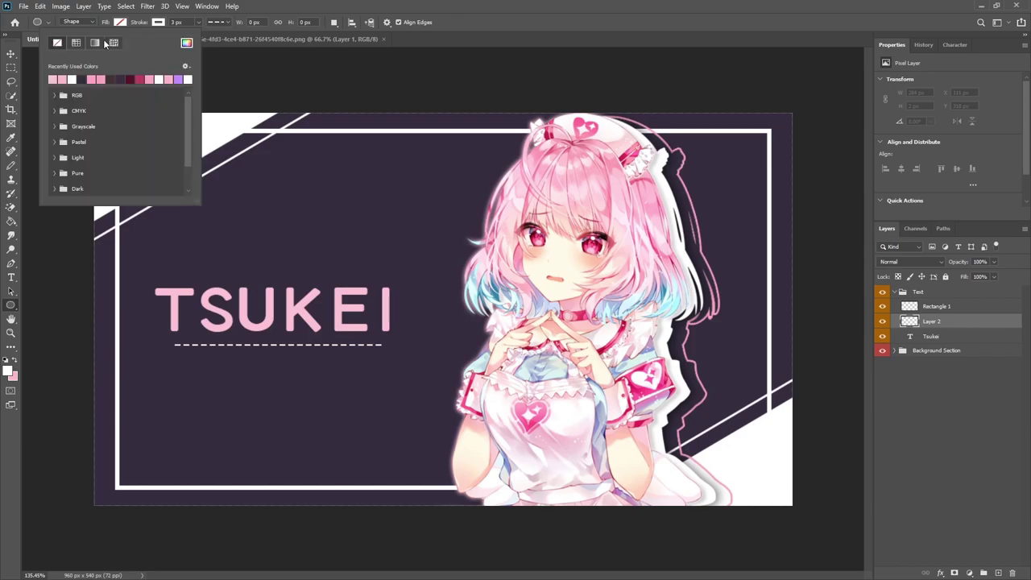
pyautogui.click(52, 79)
pyautogui.click(158, 21)
pyautogui.click(113, 43)
pyautogui.click(216, 22)
pyautogui.click(216, 21)
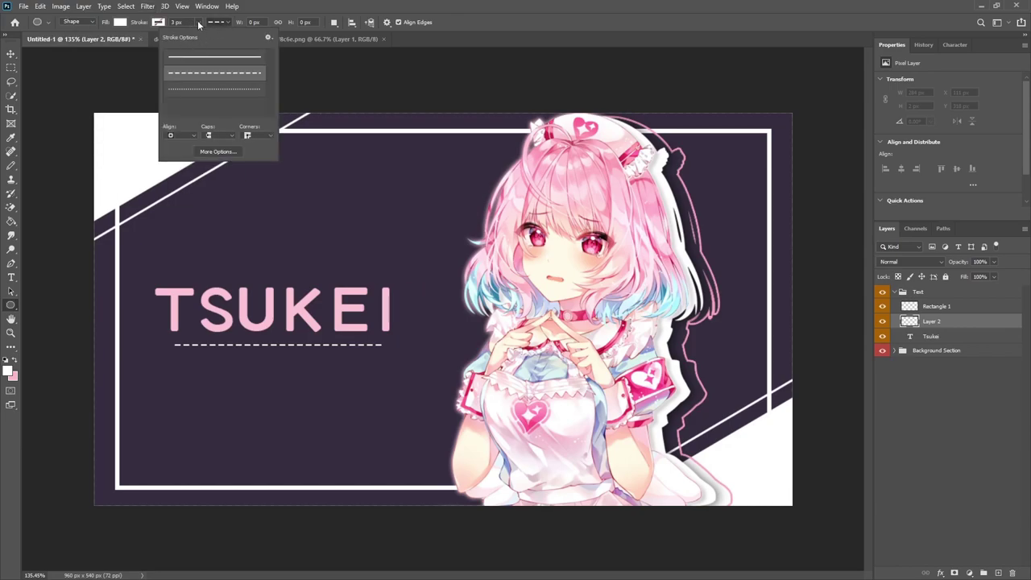
pyautogui.click(214, 73)
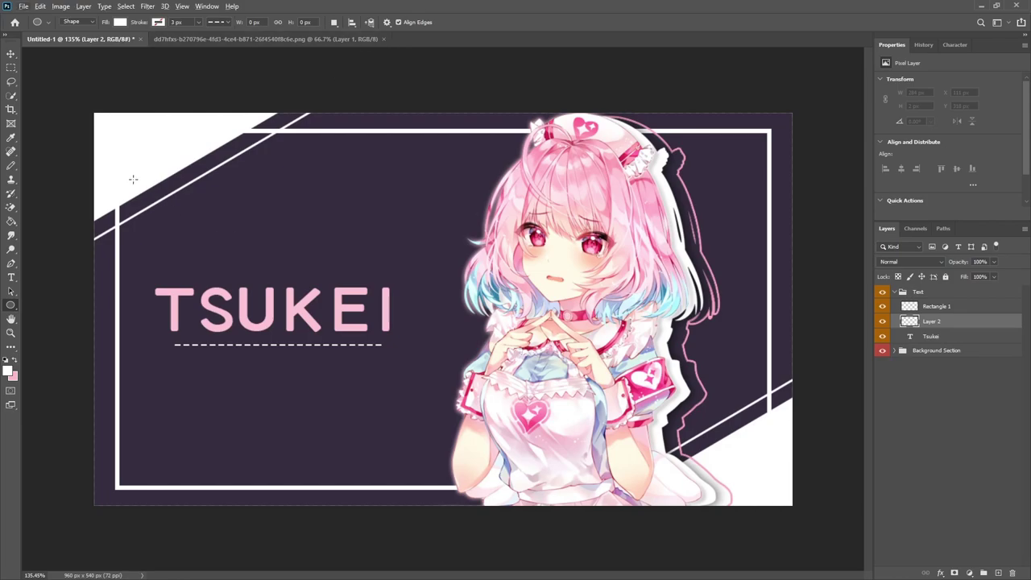
pyautogui.scroll(-5, 133, 179)
pyautogui.moveTo(242, 202); pyautogui.dragTo(909, 561)
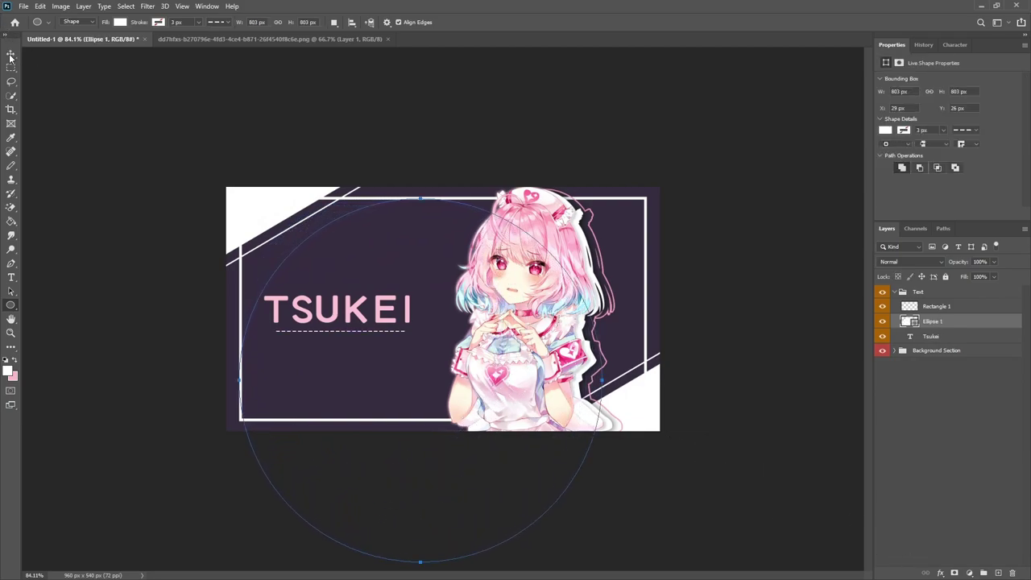
# Move the white circle over the upper half of the Tsukei text and clip it to the text layer
pyautogui.click(11, 54)
pyautogui.moveTo(422, 398); pyautogui.dragTo(338, 143)
pyautogui.rightClick(931, 326)
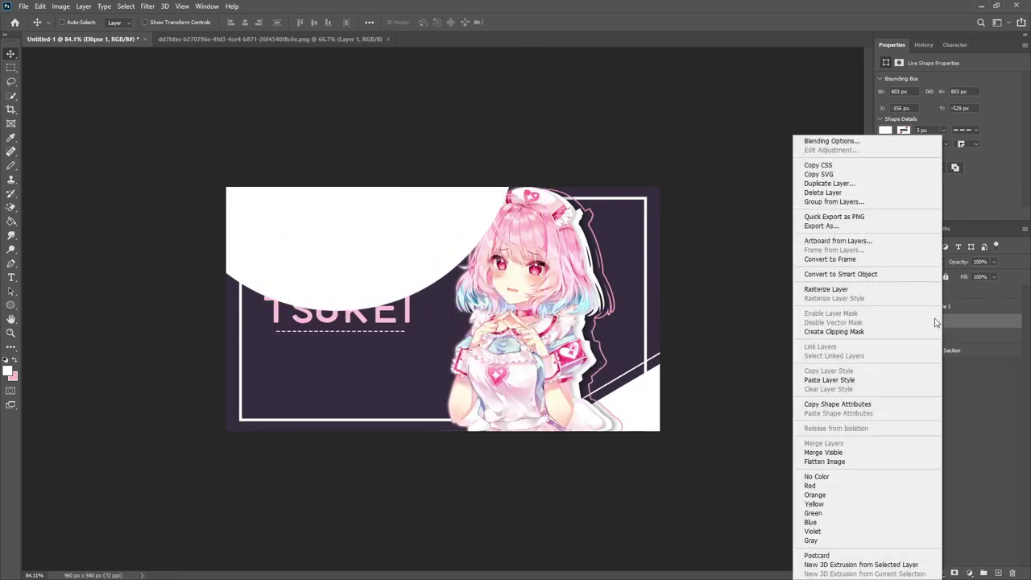
pyautogui.click(826, 328)
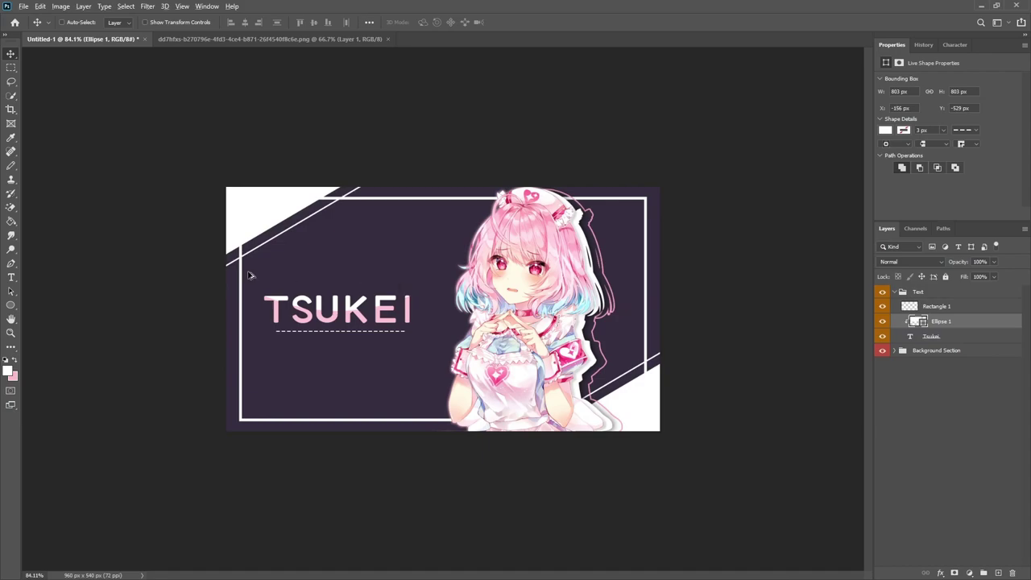
# Stretch the clipped ellipse horizontally to about 1292 px wide and reposition it over the upper half of the Tsukei text
pyautogui.scroll(3, 355, 276)
pyautogui.press('ctrl')
pyautogui.hotkey('ctrl', 't')
pyautogui.scroll(-4, 355, 276)
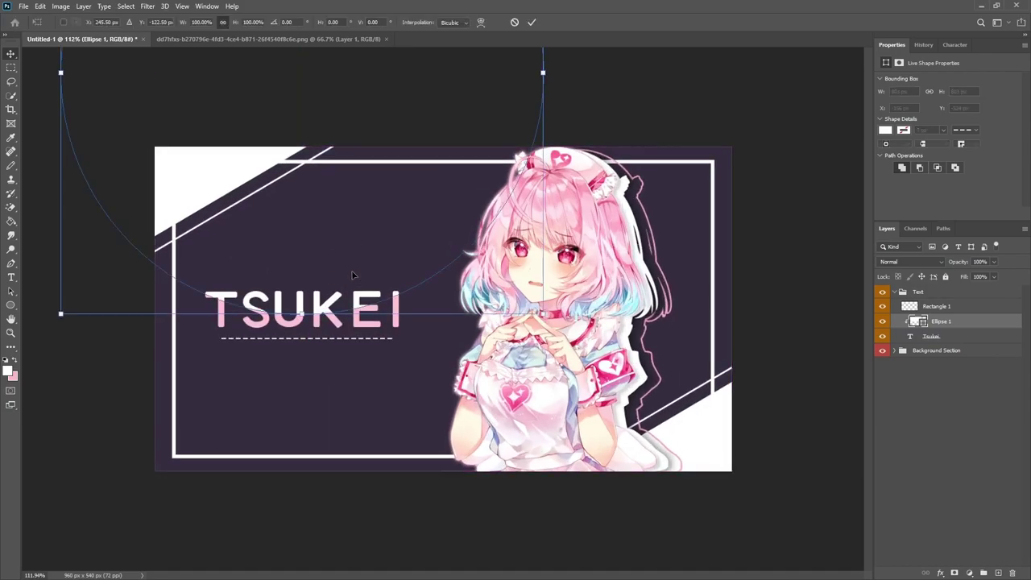
pyautogui.moveTo(497, 181); pyautogui.dragTo(619, 198)
pyautogui.scroll(4, 443, 307)
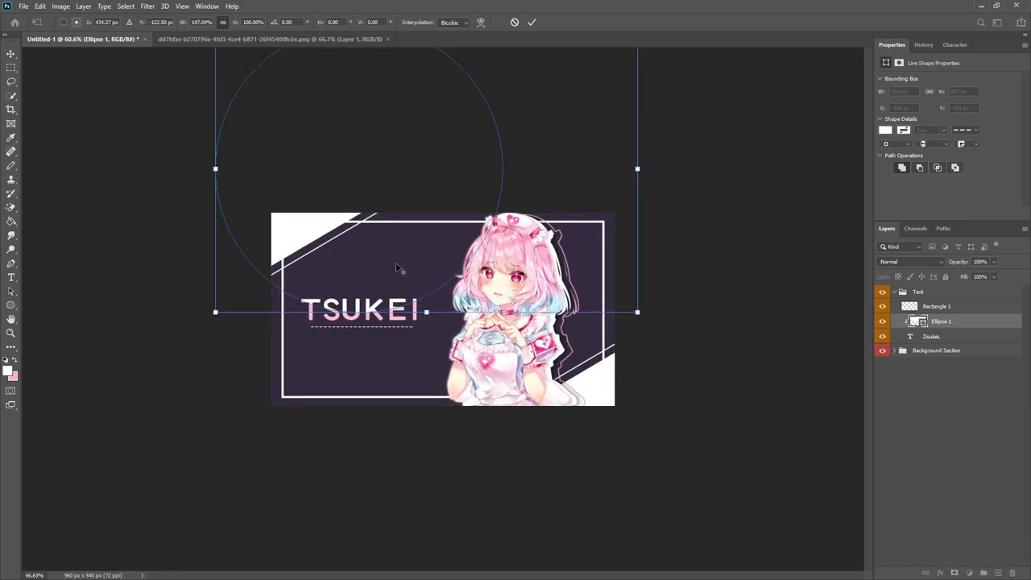
pyautogui.moveTo(499, 232); pyautogui.dragTo(380, 248)
pyautogui.moveTo(619, 111); pyautogui.dragTo(670, 103)
pyautogui.click(531, 22)
# Shift the clipped ellipse about 46 px to the left over the Tsukei text
pyautogui.click(10, 54)
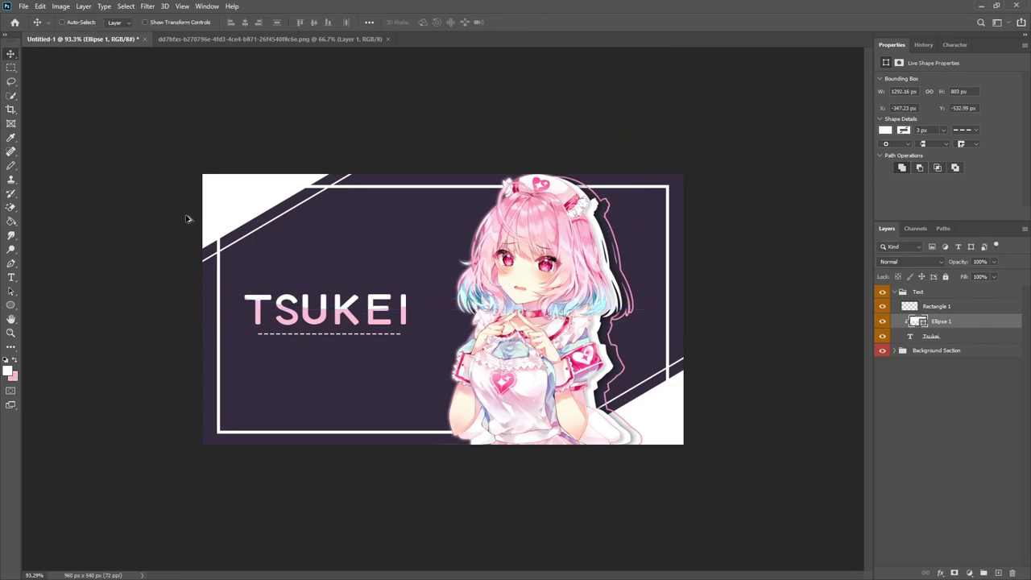
pyautogui.hotkey('ctrl', '+')
pyautogui.moveTo(395, 265); pyautogui.dragTo(349, 258)
pyautogui.moveTo(266, 250); pyautogui.dragTo(282, 244)
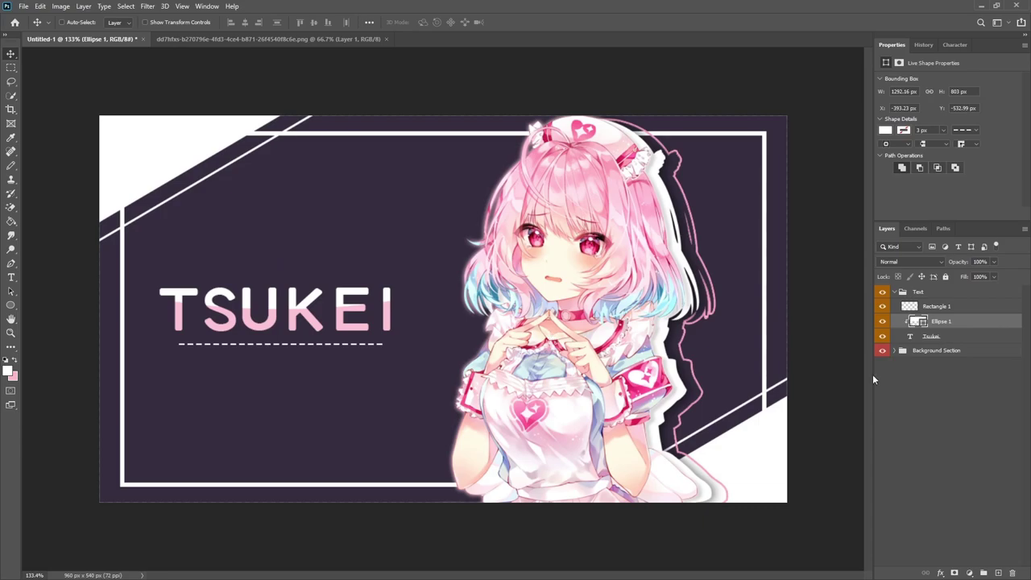
# Add a black Multiply drop shadow to the Tsukei text with 20% opacity, 153° angle, 7 px distance, 6% spread and 5 px size
pyautogui.click(936, 337)
pyautogui.rightClick(937, 337)
pyautogui.click(845, 105)
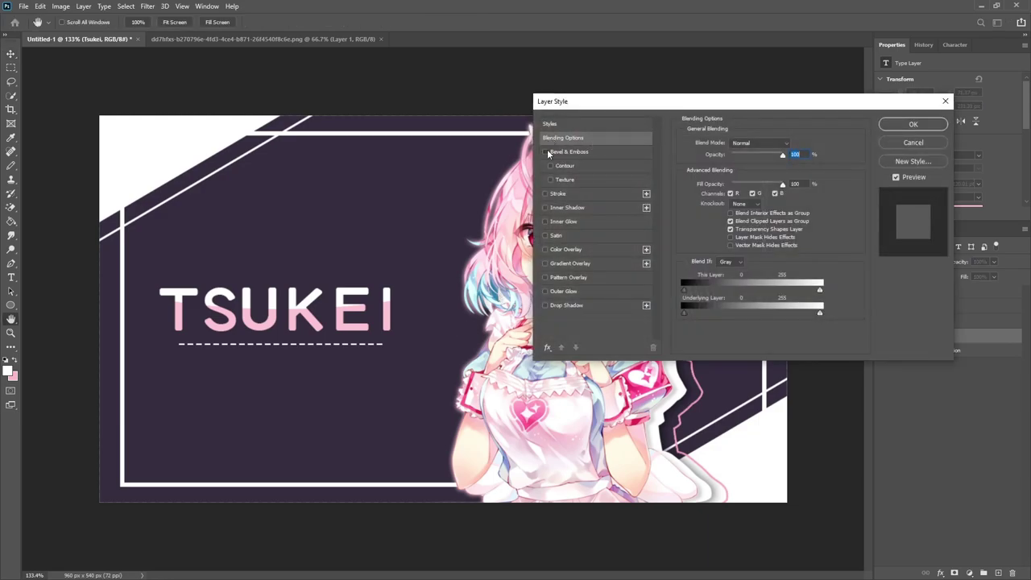
pyautogui.click(544, 306)
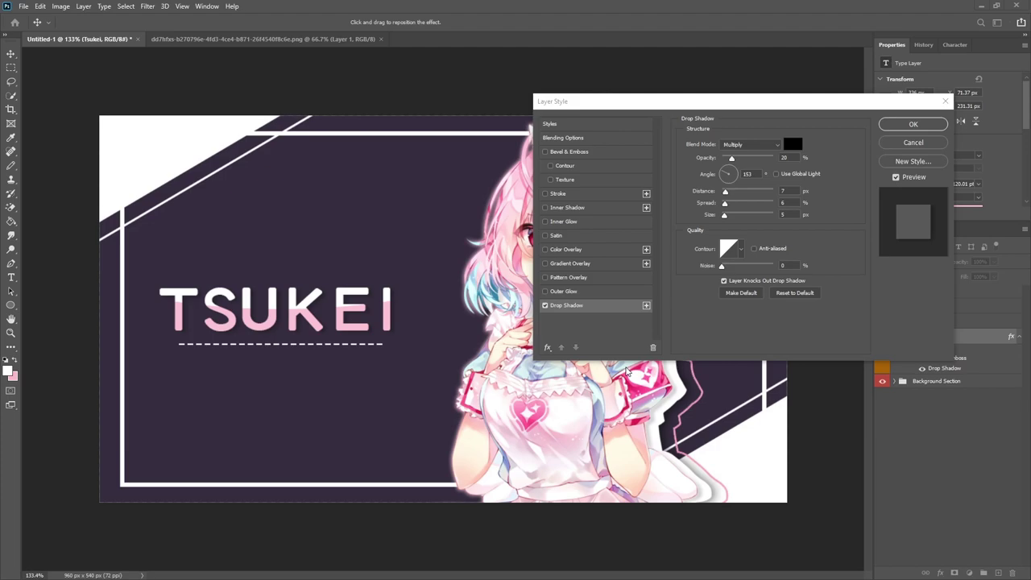
pyautogui.press('Return')
pyautogui.hotkey('ctrl', '0')
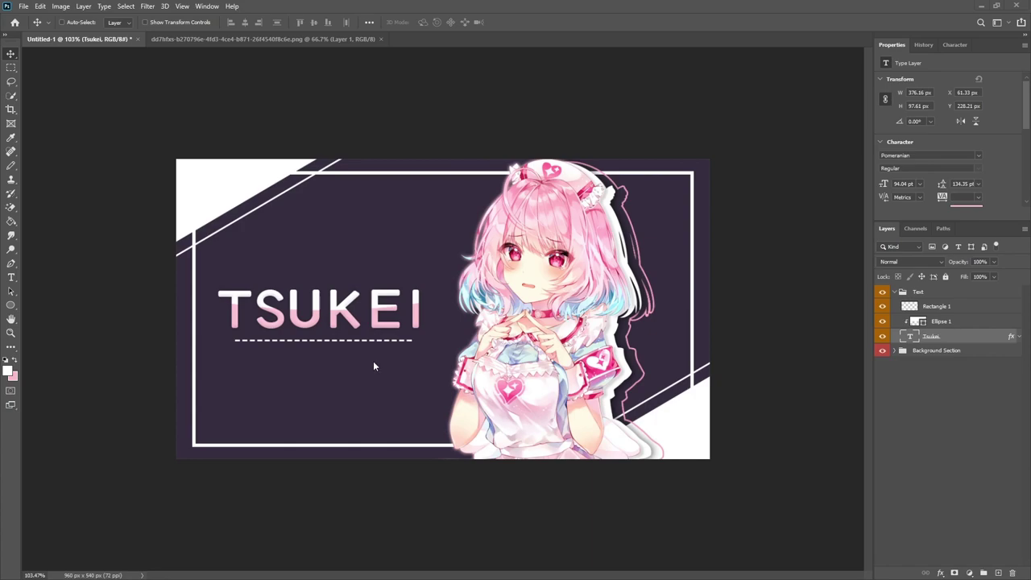
# Review the Bevel & Emboss and Drop Shadow settings of the Tsukei text layer
pyautogui.rightClick(966, 341)
pyautogui.click(833, 103)
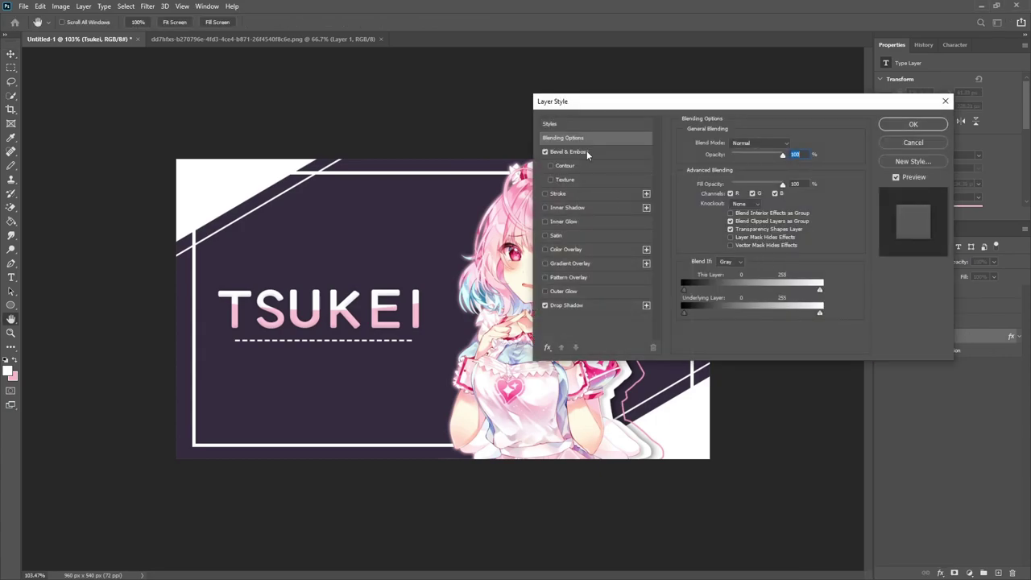
pyautogui.click(587, 150)
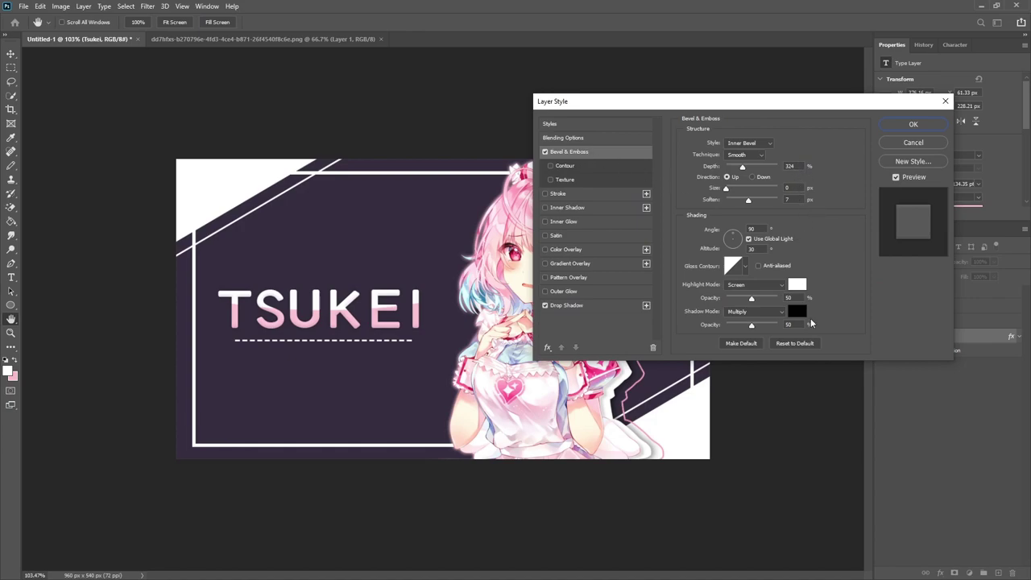
pyautogui.click(566, 306)
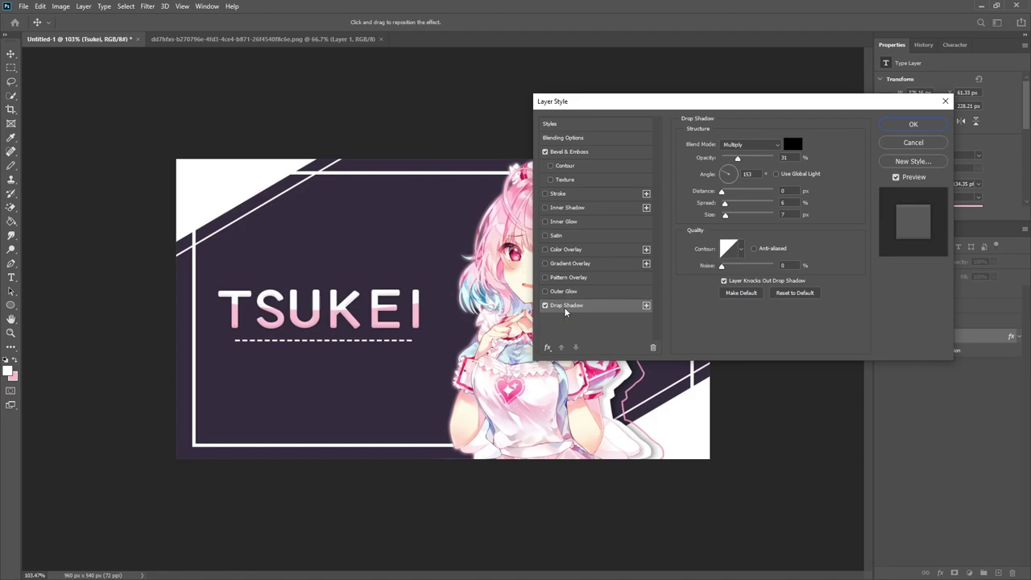
pyautogui.click(913, 123)
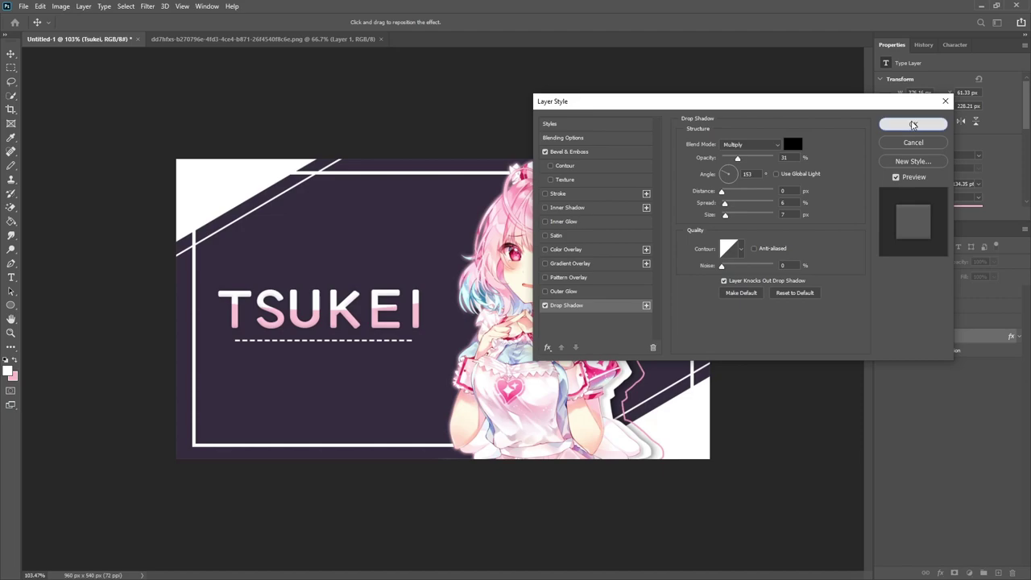
# Collapse the Text group, expand Background Section, and shift the Models group slightly left toward the Tsukei title
pyautogui.click(914, 307)
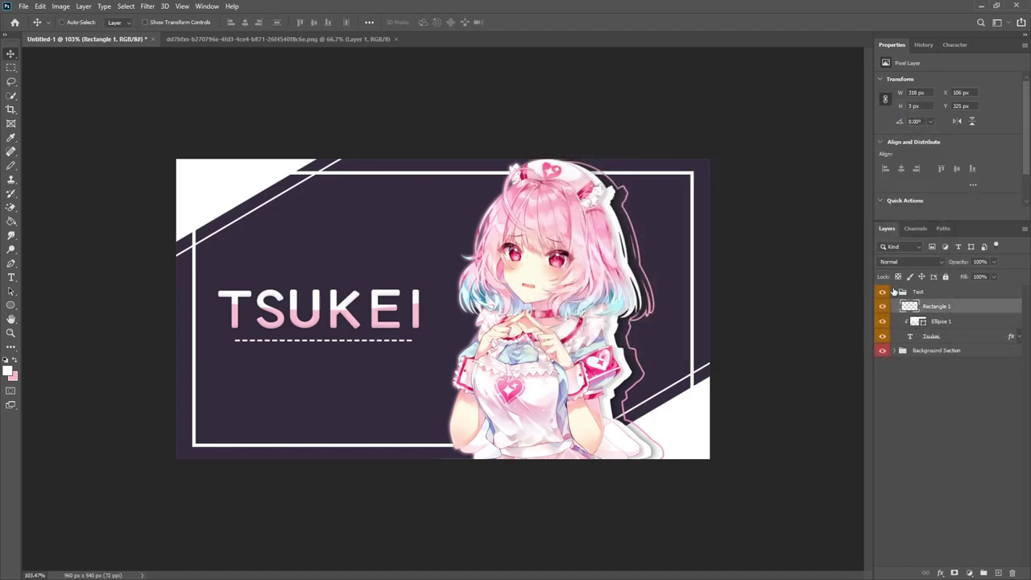
pyautogui.click(893, 292)
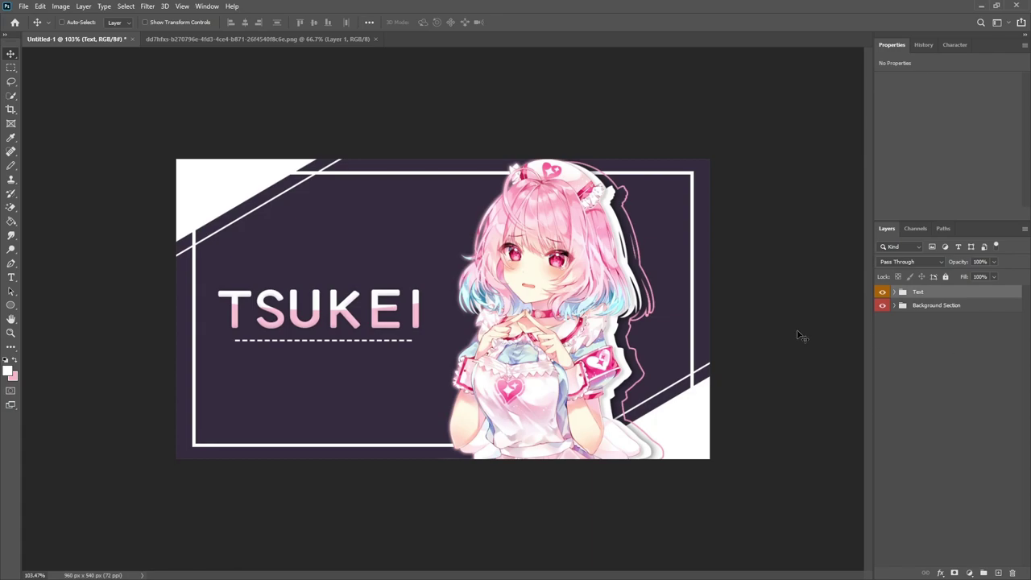
pyautogui.click(900, 306)
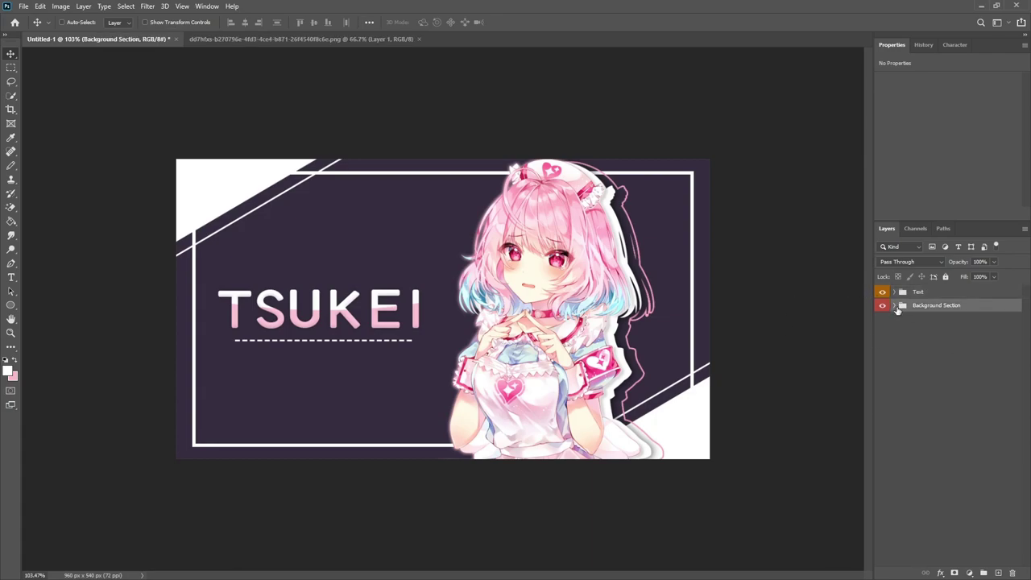
pyautogui.click(894, 306)
pyautogui.click(928, 320)
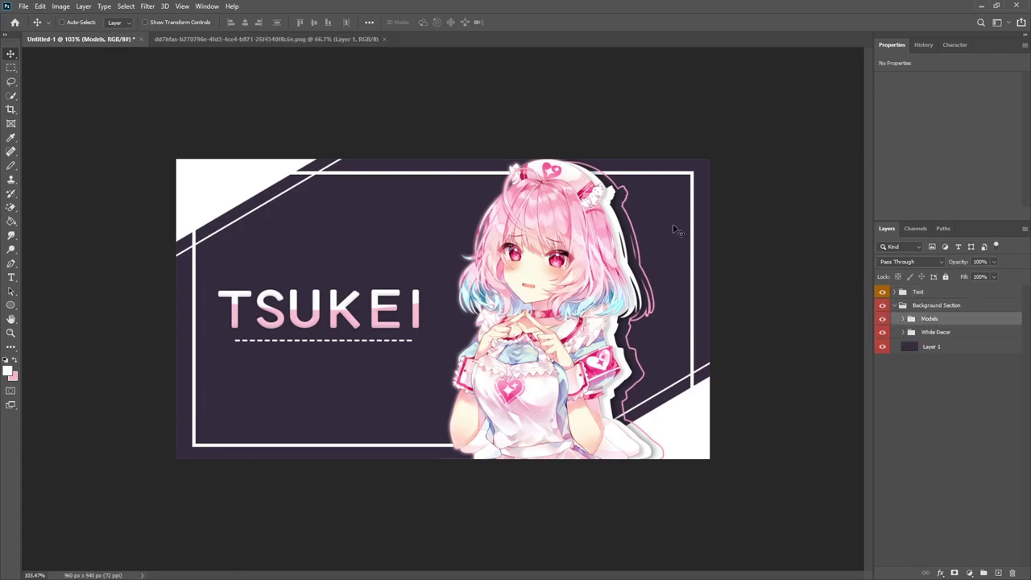
pyautogui.scroll(1, 483, 323)
pyautogui.moveTo(545, 326)
pyautogui.mouseDown()
pyautogui.moveTo(578, 326)
pyautogui.moveTo(555, 326)
pyautogui.mouseUp()
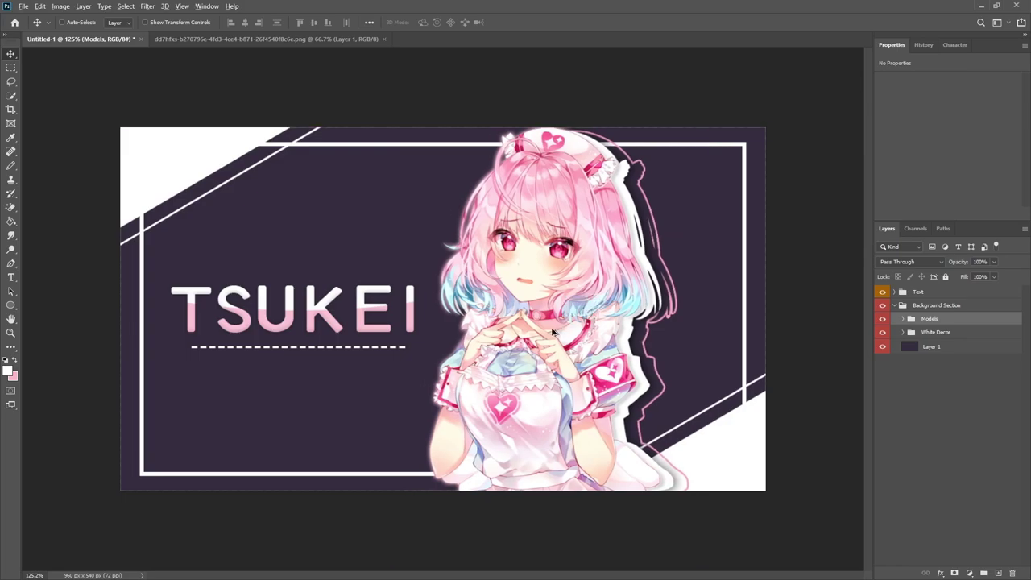
pyautogui.scroll(-2, 524, 346)
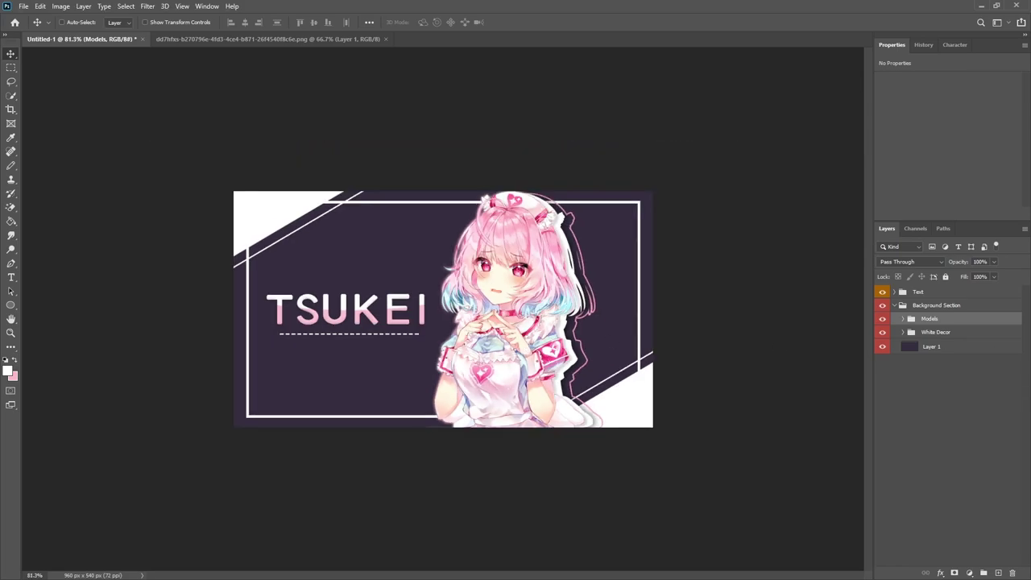
pyautogui.scroll(1, 799, 405)
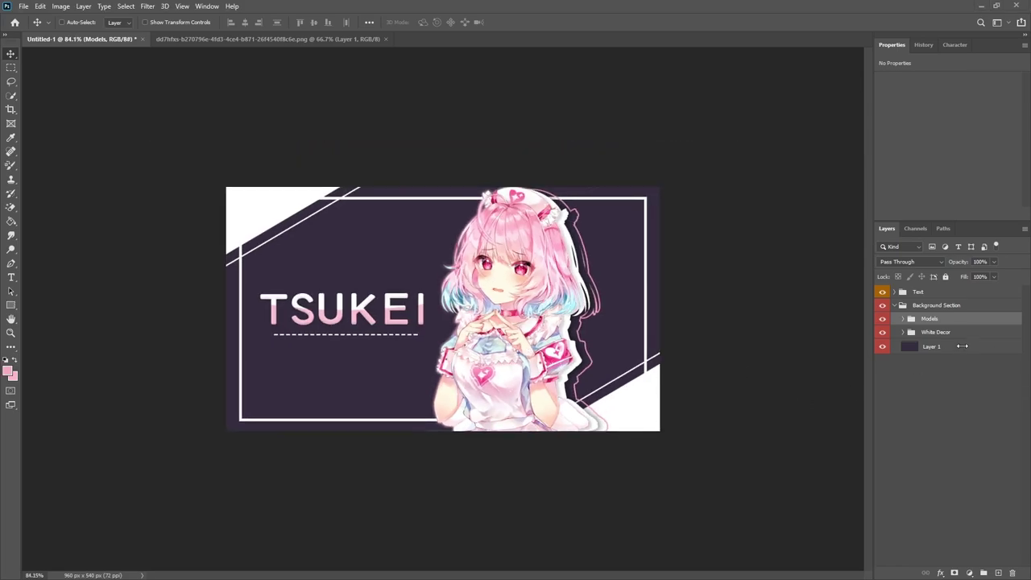
# On a new layer above the Models group, draw a 50 × 50 px pink square near the frame's upper-right corner
pyautogui.click(998, 573)
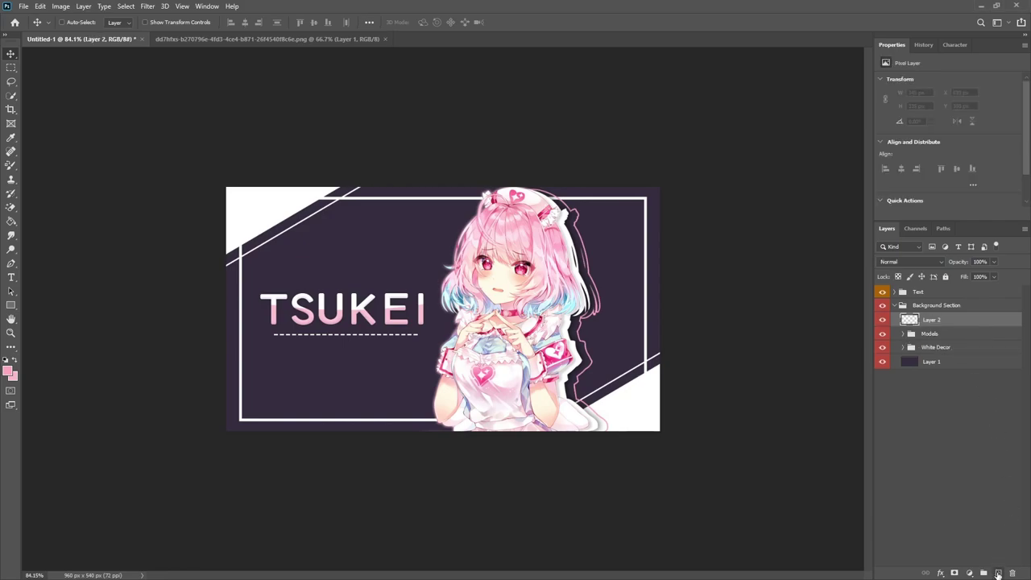
pyautogui.click(14, 306)
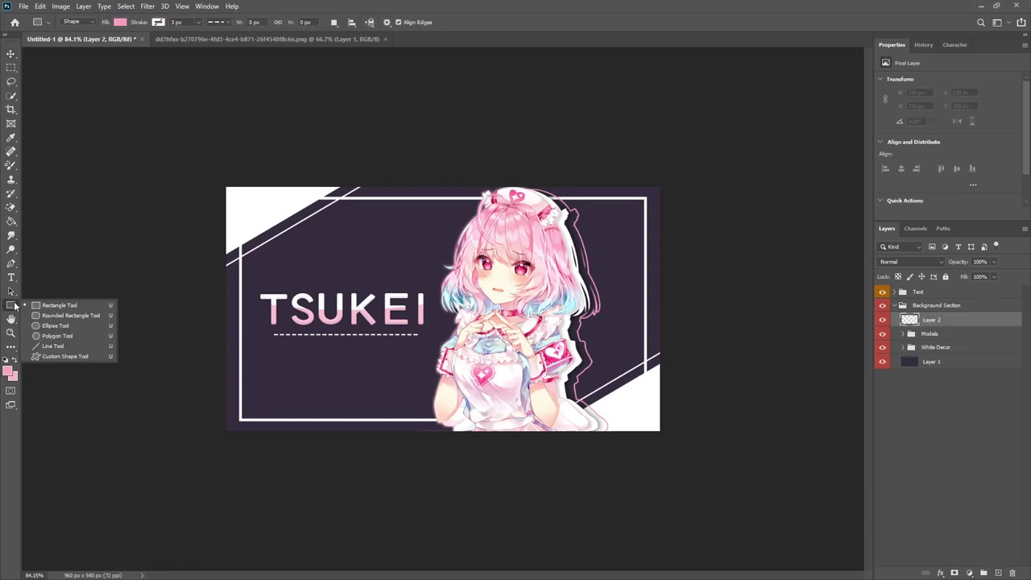
pyautogui.click(56, 306)
pyautogui.moveTo(599, 205); pyautogui.dragTo(622, 243)
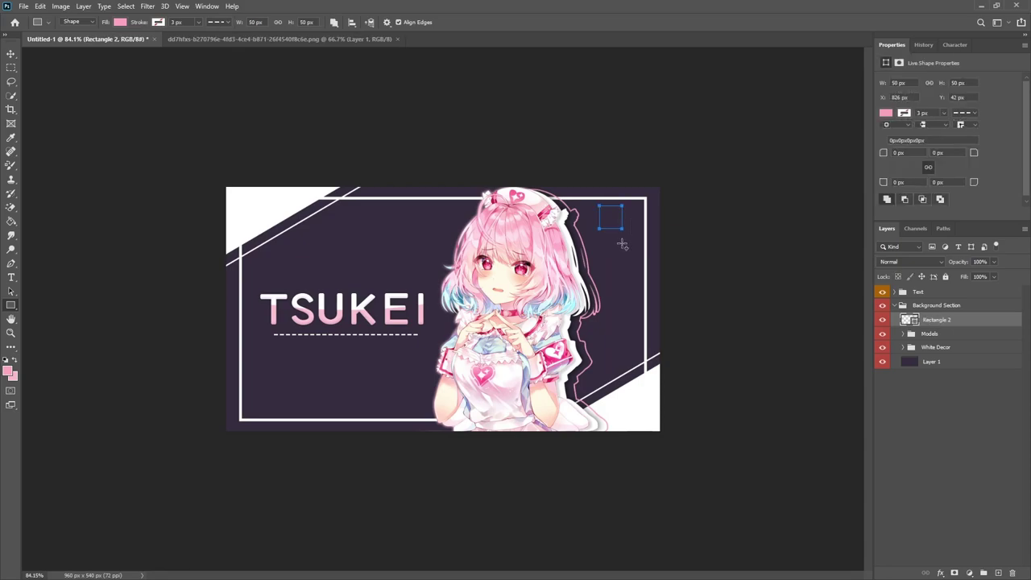
# Move the pink square farther into the frame's upper-right corner and place a duplicate directly below it
pyautogui.click(11, 53)
pyautogui.scroll(2, 774, 200)
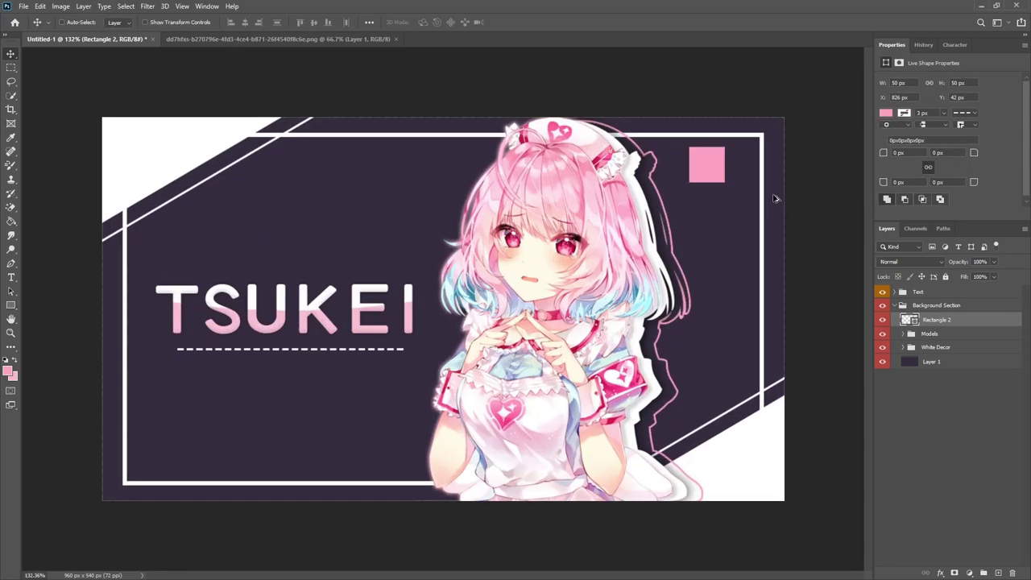
pyautogui.scroll(1, 773, 200)
pyautogui.moveTo(762, 141); pyautogui.dragTo(806, 178)
# Fill the duplicated lower square with a lighter pink from the recently used colors
pyautogui.click(886, 112)
pyautogui.click(884, 170)
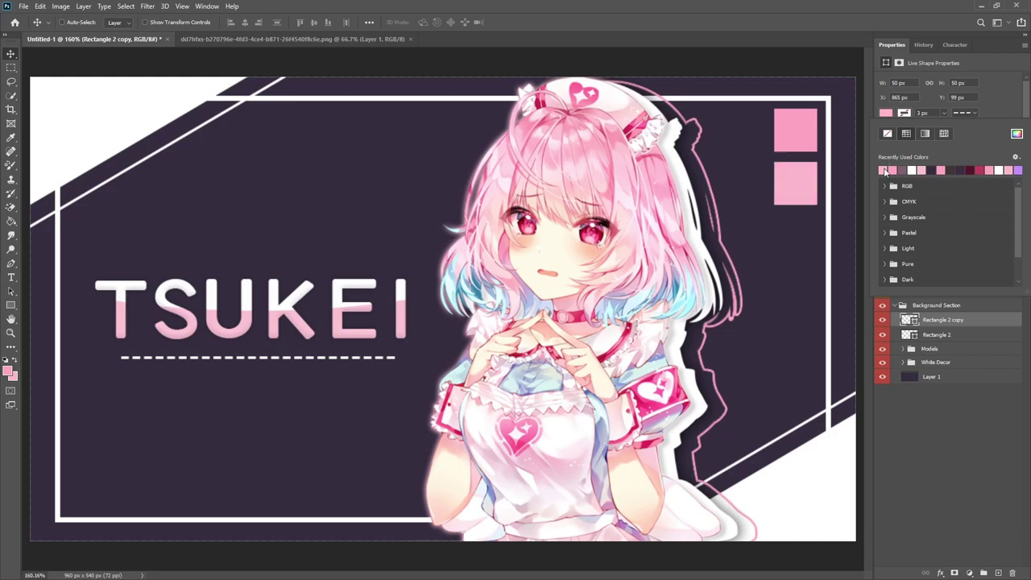
pyautogui.press('Escape')
pyautogui.hotkey('ctrl', '0')
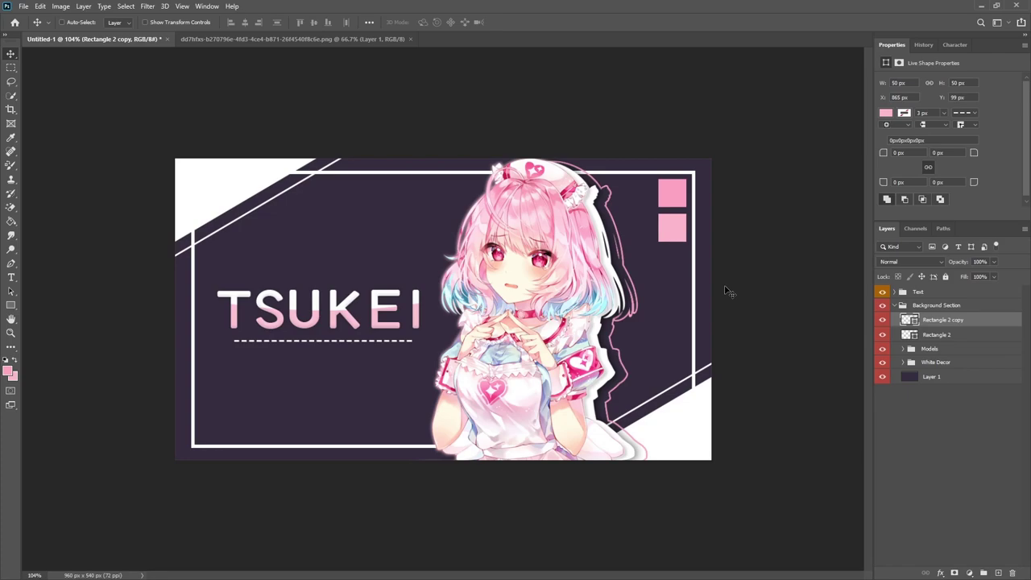
# On a new layer beneath the Models group, paint a white 508 px Sampled Brush 200 stroke behind the character's lower body
pyautogui.press('b')
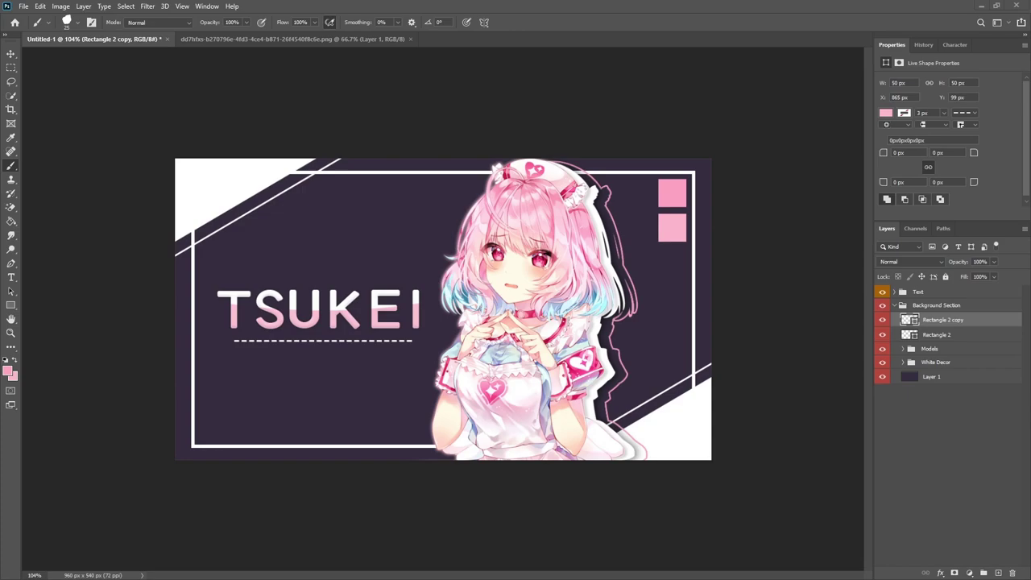
pyautogui.hotkey('ctrl', 'shift', 'alt', 'n')
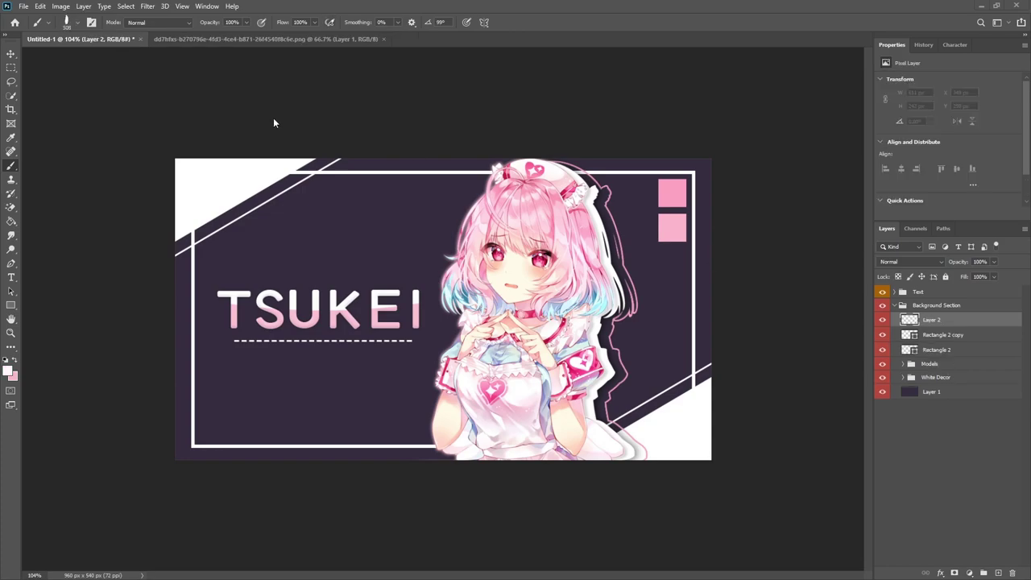
pyautogui.click(79, 25)
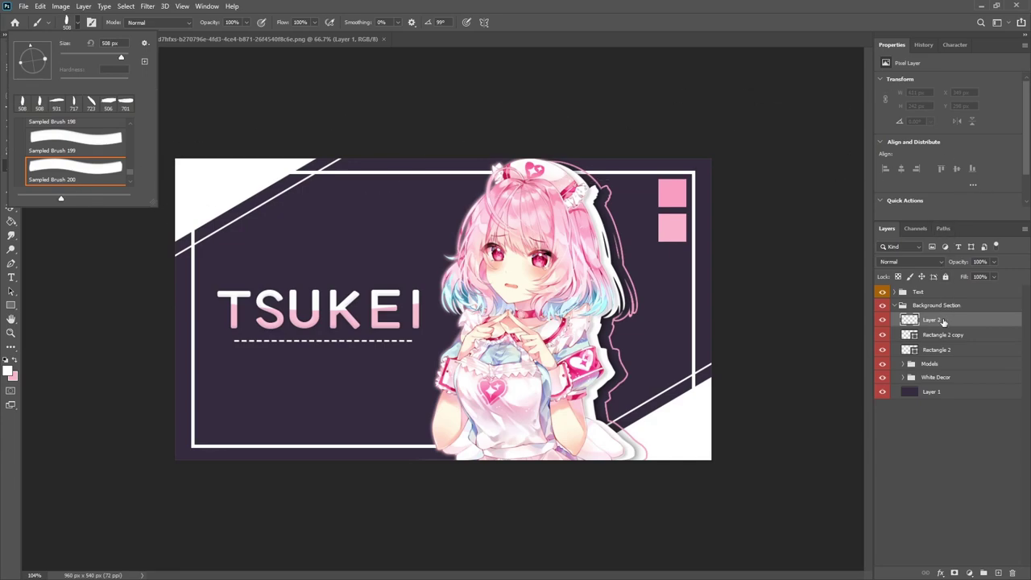
pyautogui.click(942, 321)
pyautogui.moveTo(942, 322); pyautogui.dragTo(923, 372)
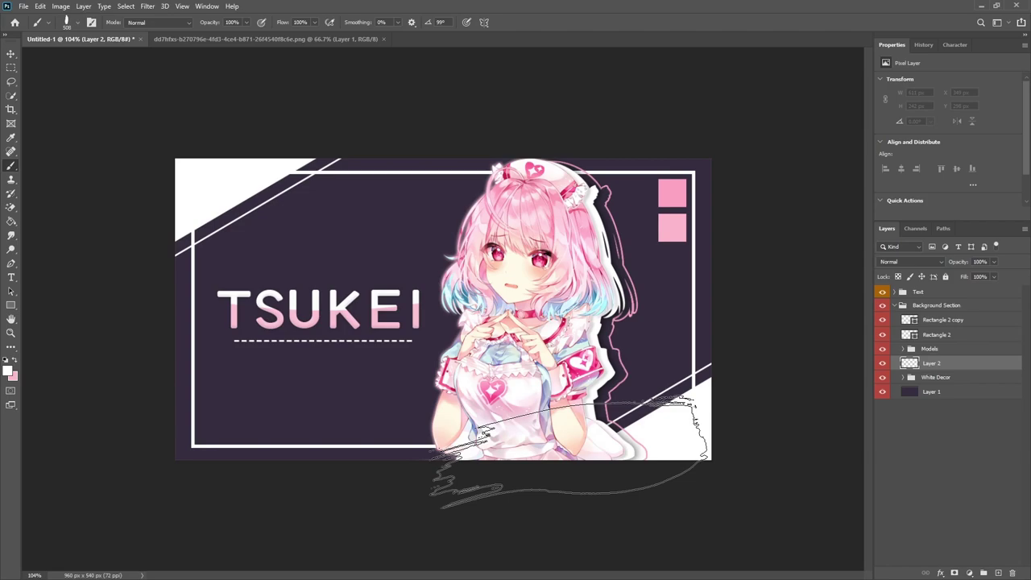
pyautogui.moveTo(901, 298); pyautogui.dragTo(563, 471)
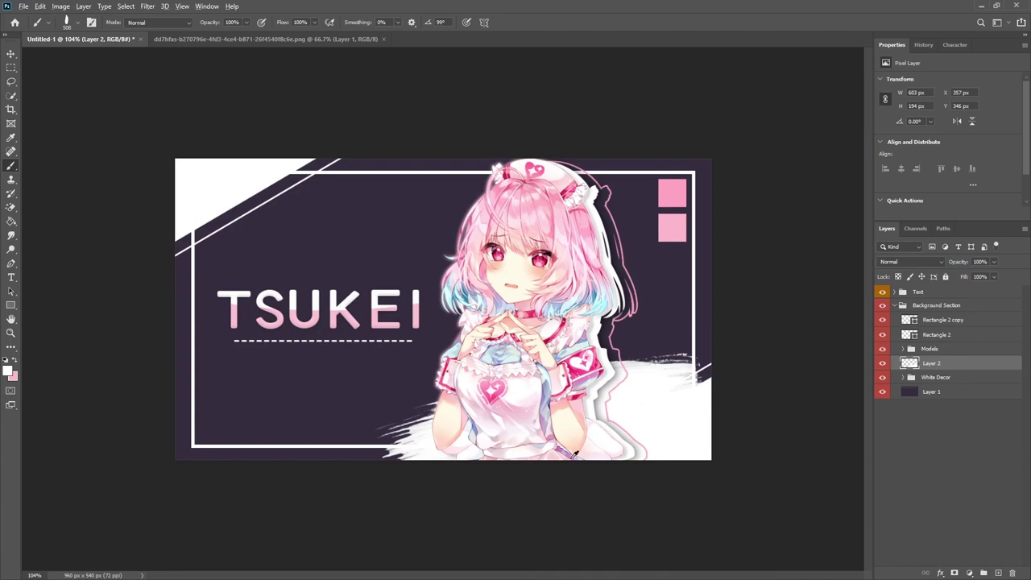
pyautogui.scroll(-3, 566, 469)
pyautogui.scroll(2, 561, 428)
# Cut away the right part of the white brush stroke, keeping about 313 px on the character's left side
pyautogui.moveTo(908, 363); pyautogui.dragTo(925, 344)
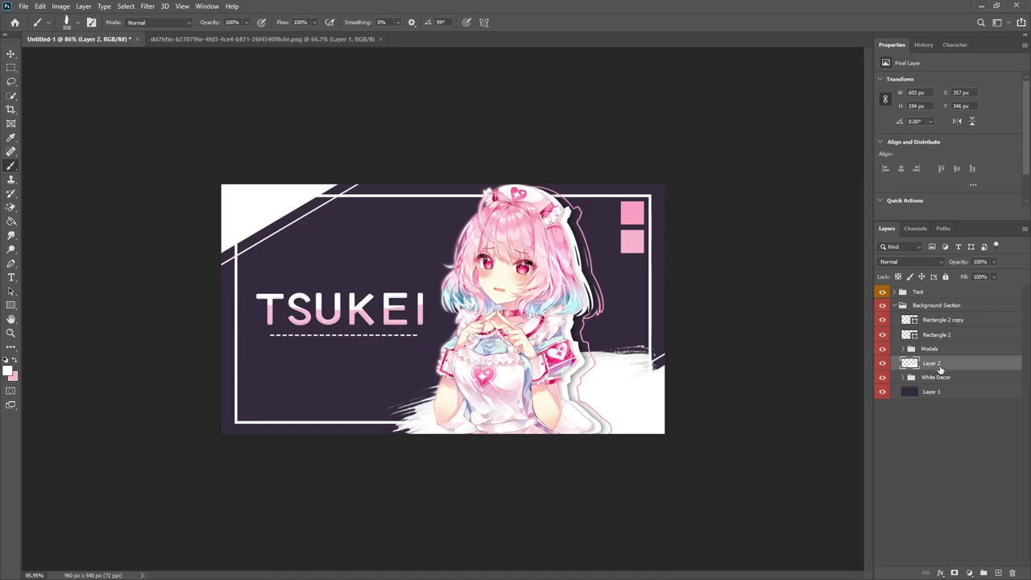
pyautogui.click(12, 82)
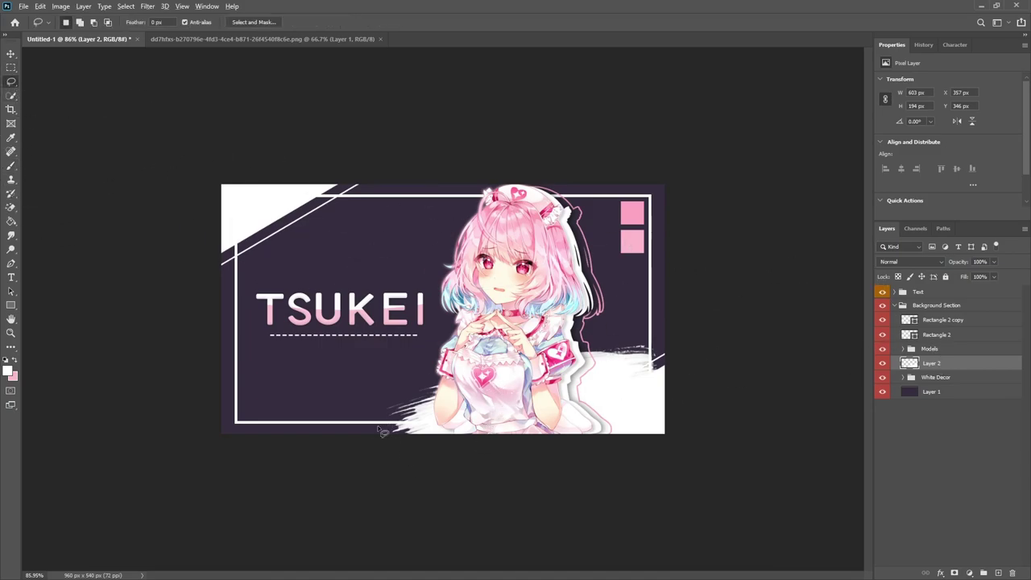
pyautogui.scroll(1, 730, 380)
pyautogui.moveTo(702, 332)
pyautogui.mouseDown()
pyautogui.moveTo(572, 347)
pyautogui.moveTo(551, 389)
pyautogui.moveTo(567, 441)
pyautogui.moveTo(709, 484)
pyautogui.moveTo(755, 371)
pyautogui.moveTo(743, 324)
pyautogui.mouseUp()
pyautogui.click(11, 67)
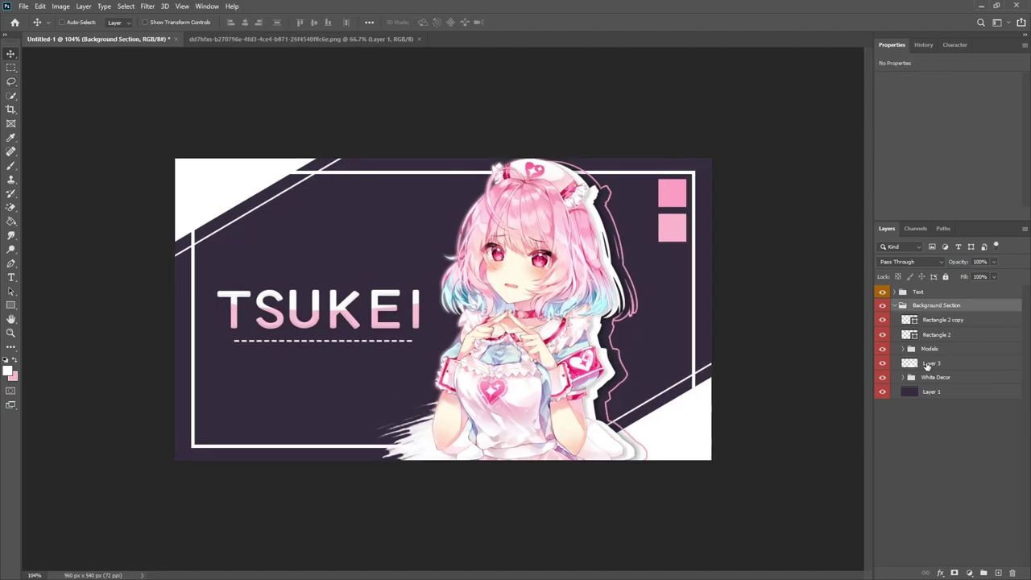
# Rename the white brush stroke's layer as Brush
pyautogui.doubleClick(932, 363)
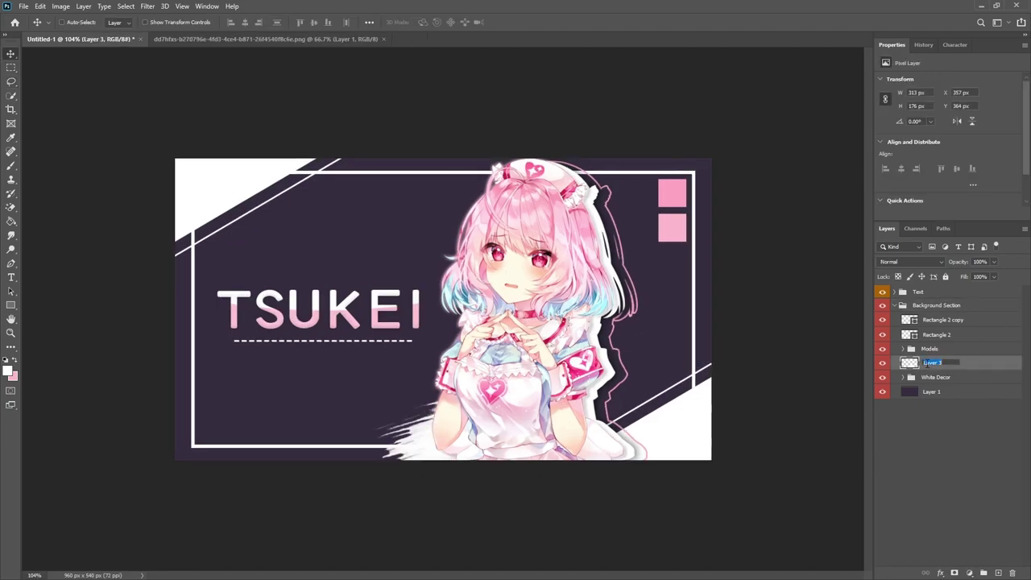
pyautogui.write('Brush')
pyautogui.press('Return')
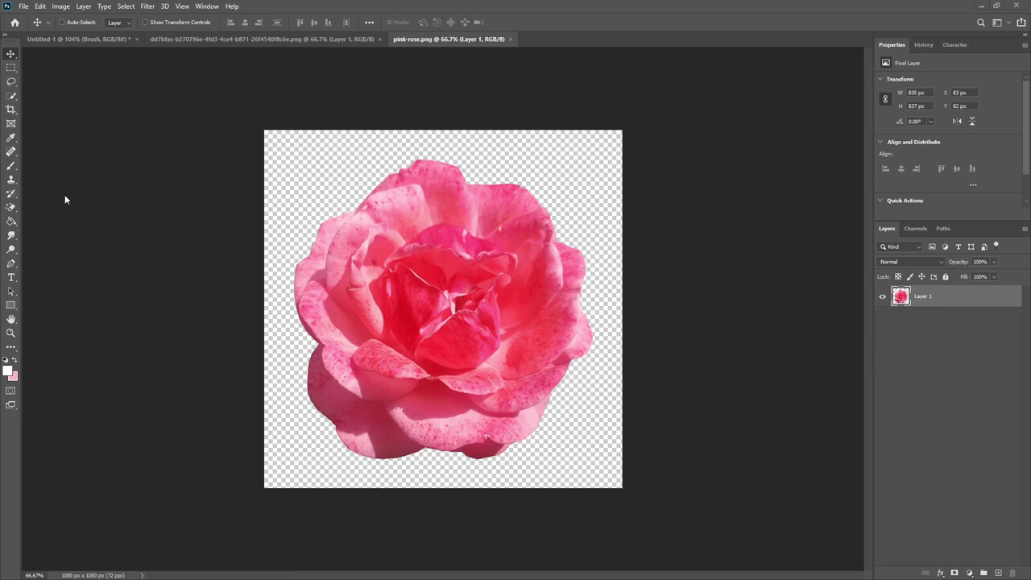
# Sample the lighter pink of the lower square in the banner as the foreground color
pyautogui.click(70, 38)
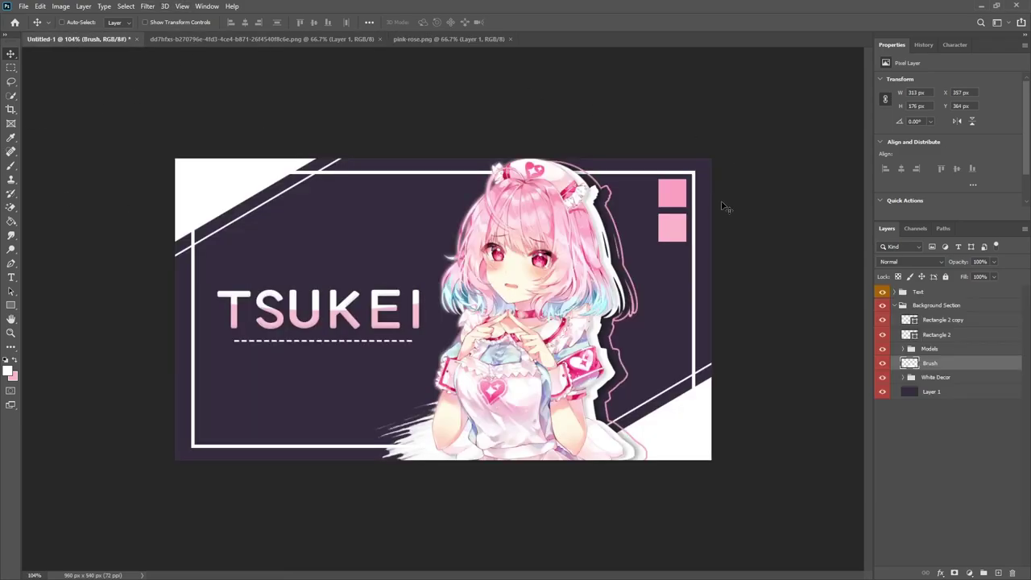
pyautogui.press('i')
pyautogui.click(679, 222)
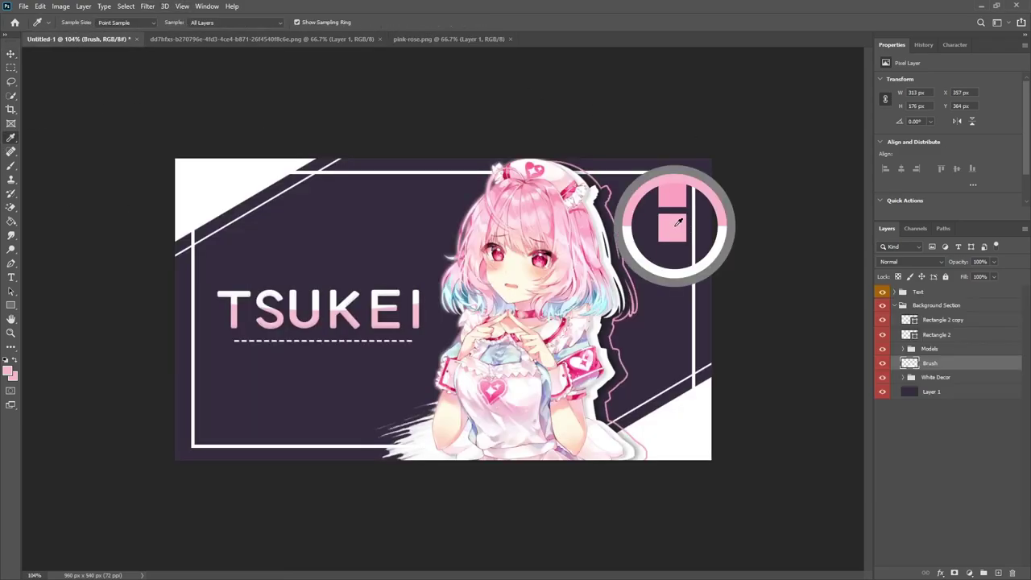
pyautogui.press('v')
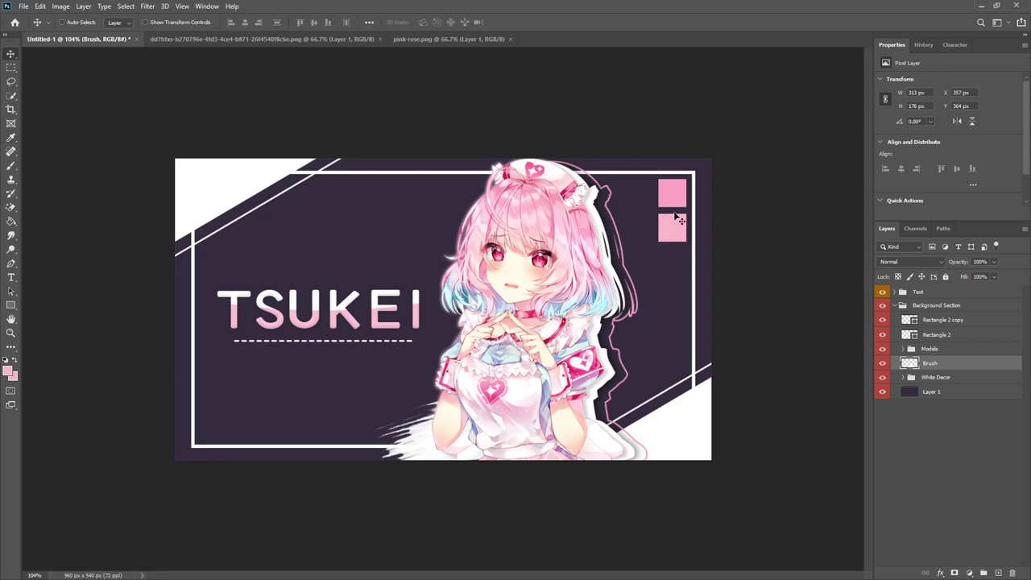
# Recolor the rose in pink-rose.png with the sampled pink, using the Color Replacement Tool with a 1700 px brush
pyautogui.click(438, 40)
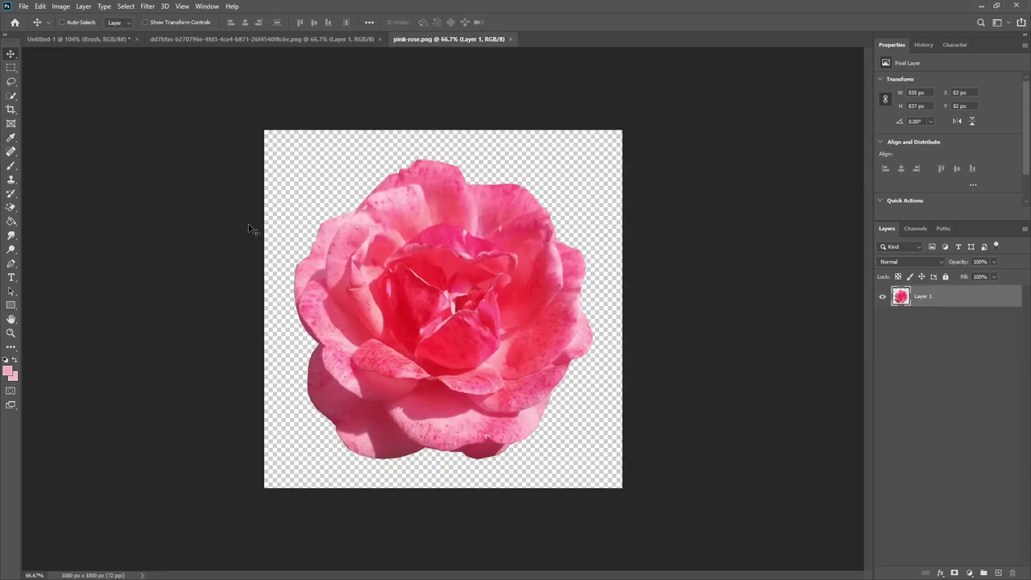
pyautogui.click(18, 167)
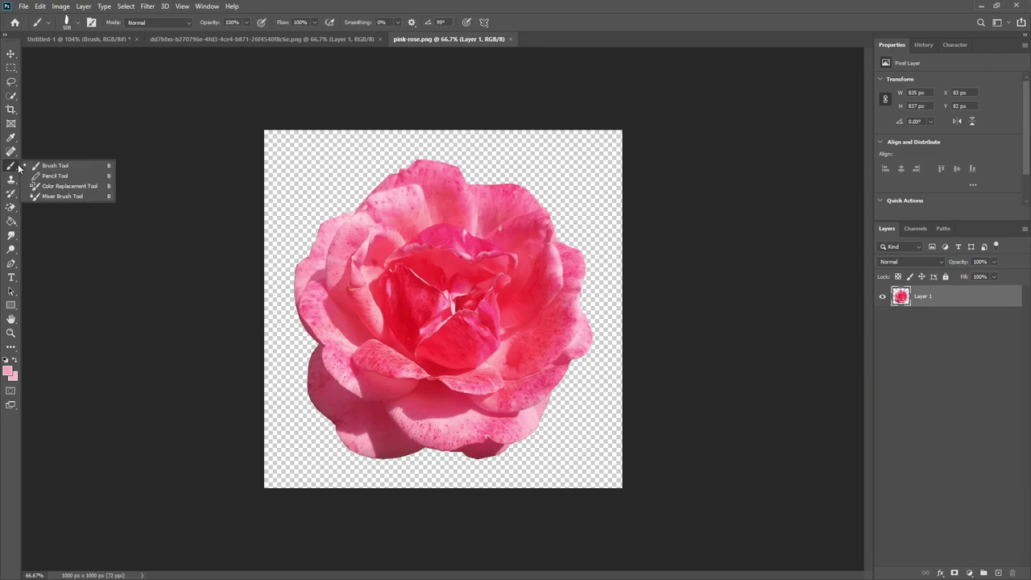
pyautogui.click(68, 186)
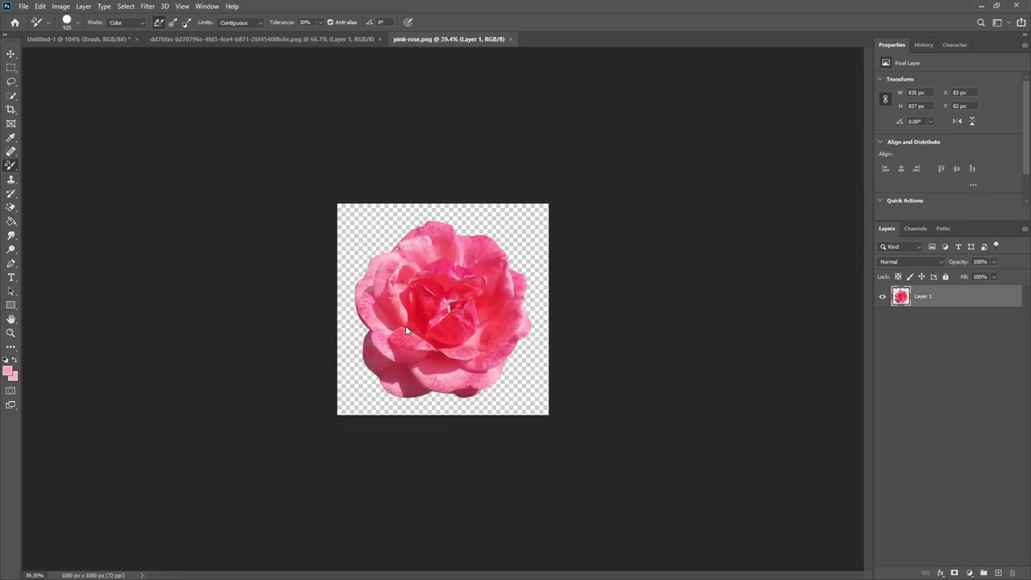
pyautogui.click(444, 357)
pyautogui.hotkey('ctrl', 'z')
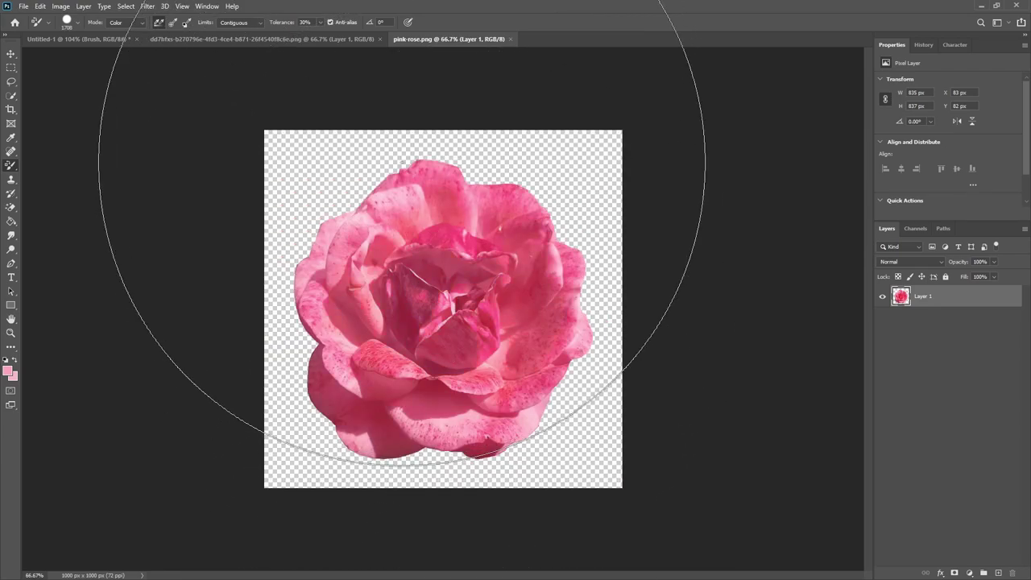
pyautogui.scroll(-3, 444, 396)
pyautogui.scroll(1, 450, 389)
pyautogui.scroll(-1, 450, 388)
pyautogui.scroll(2, 484, 363)
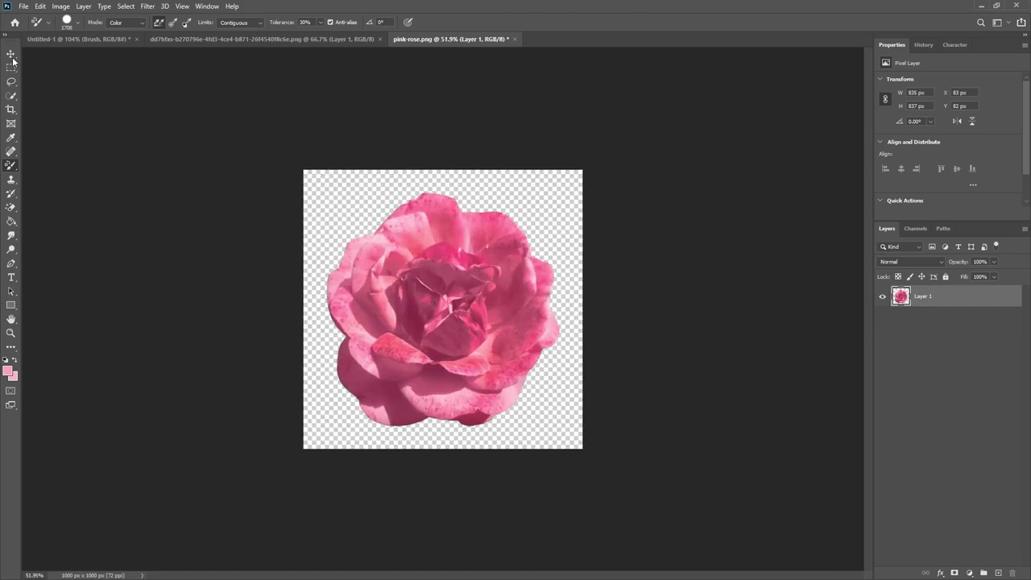
# Bring the recolored rose into the banner as a layer named Flower, directly above the Models group
pyautogui.press('v')
pyautogui.moveTo(532, 339); pyautogui.dragTo(632, 411)
pyautogui.scroll(-3, 633, 412)
pyautogui.moveTo(934, 368); pyautogui.dragTo(935, 345)
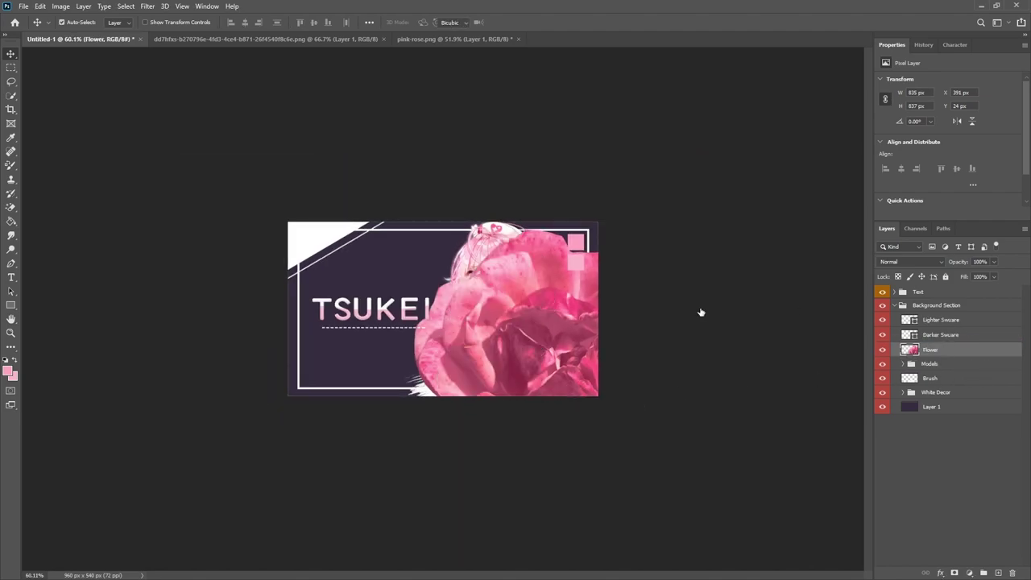
# Rotate the rose -90 degrees, scale it to 42.77%, and place it in the banner's lower-right corner
pyautogui.hotkey('ctrl', 't')
pyautogui.moveTo(681, 227); pyautogui.dragTo(613, 338)
pyautogui.moveTo(644, 287); pyautogui.dragTo(429, 293)
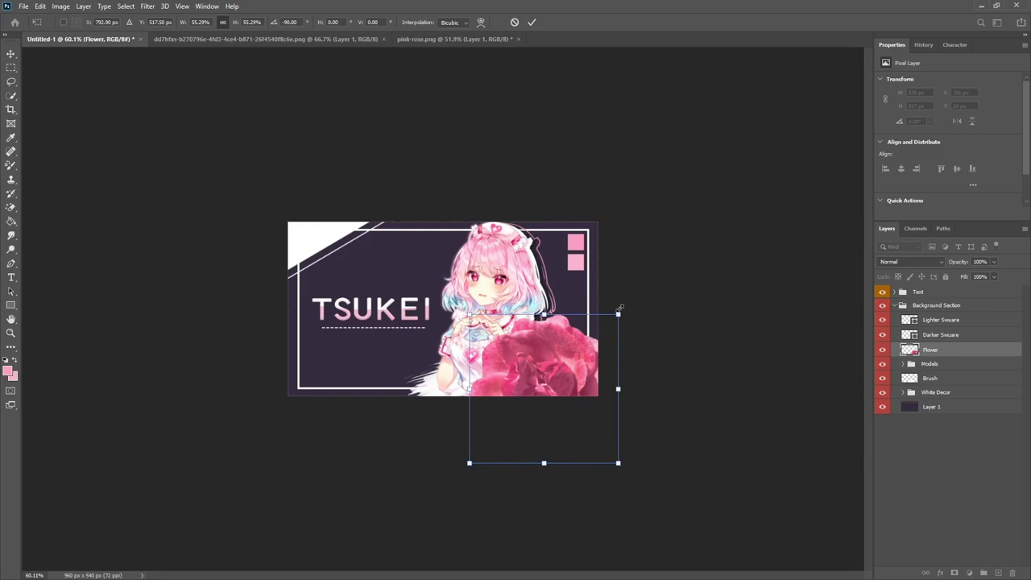
pyautogui.moveTo(618, 313); pyautogui.dragTo(586, 346)
pyautogui.moveTo(556, 395); pyautogui.dragTo(577, 388)
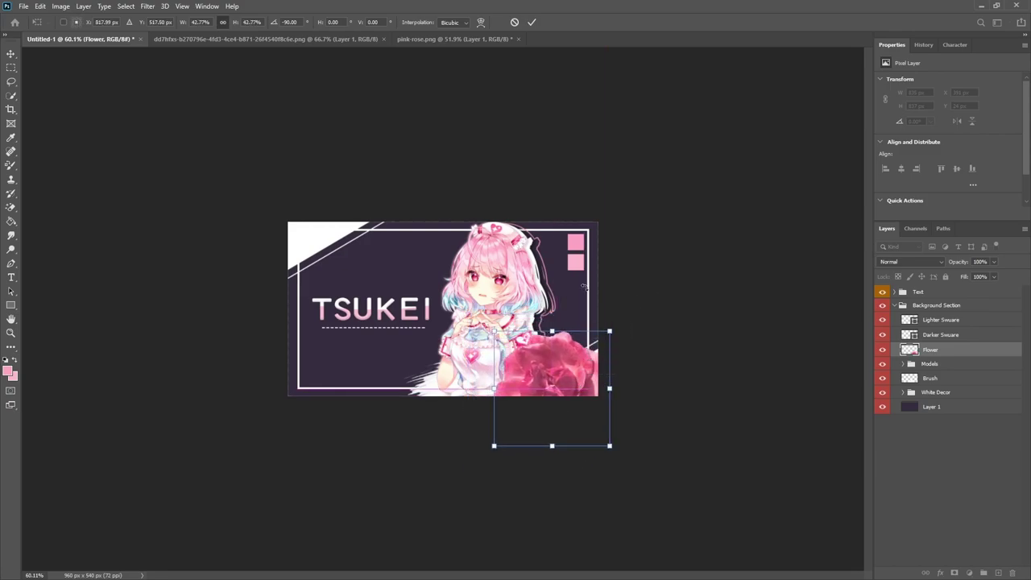
pyautogui.click(532, 22)
pyautogui.scroll(3, 532, 436)
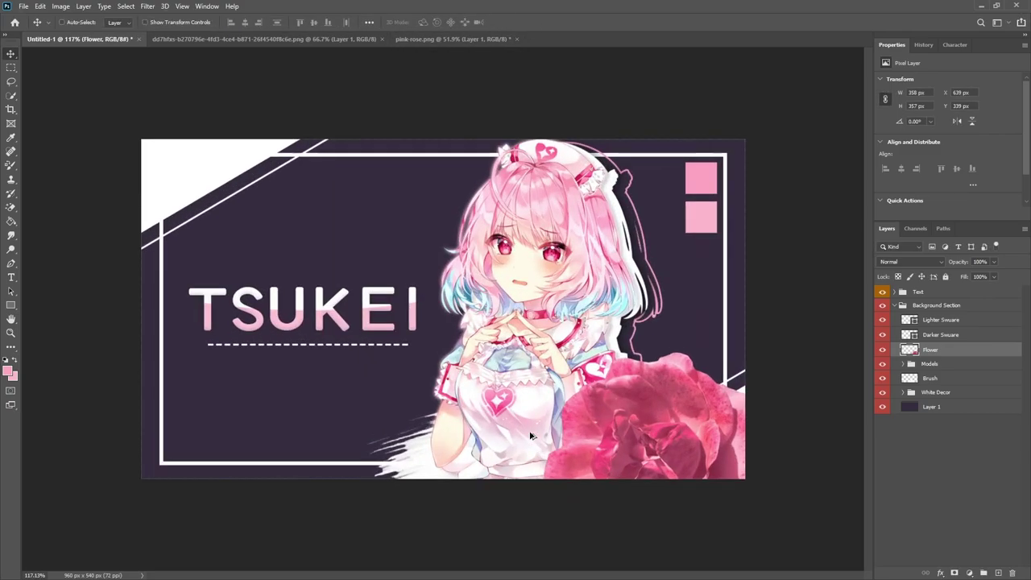
pyautogui.scroll(-2, 612, 426)
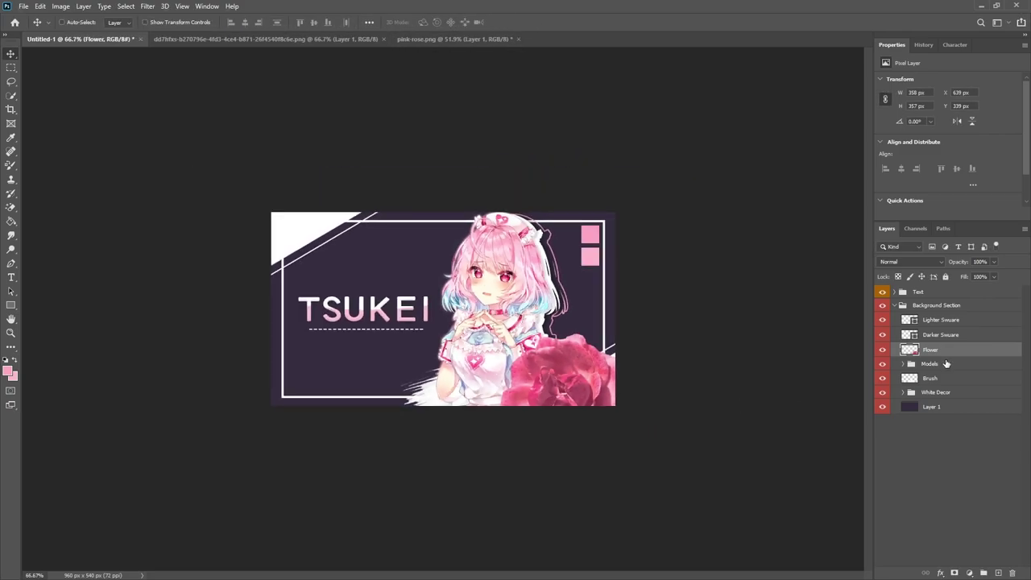
# Add a black Multiply drop shadow to the Flower layer, slightly raising its distance and opacity
pyautogui.rightClick(951, 353)
pyautogui.click(811, 143)
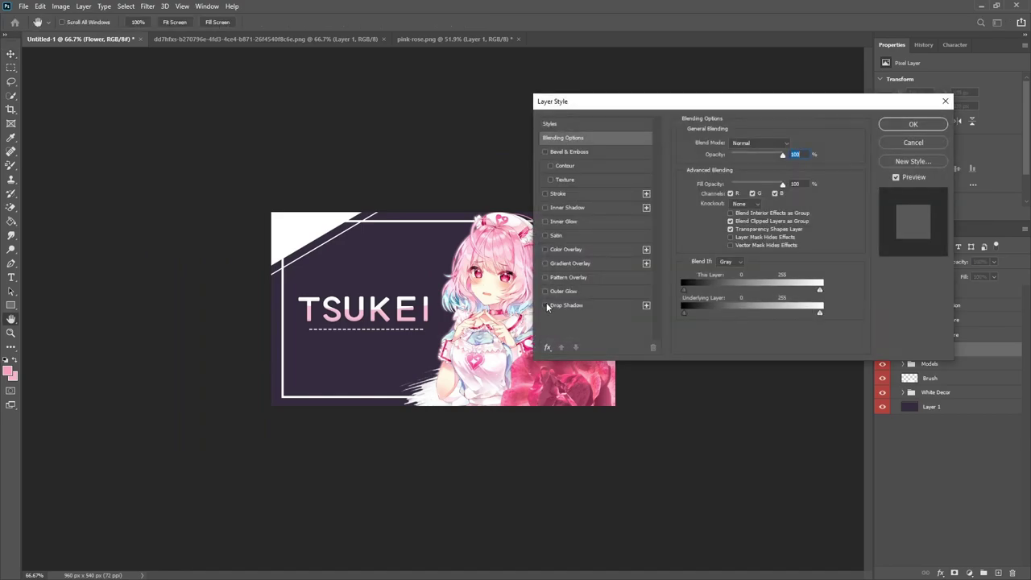
pyautogui.click(547, 306)
pyautogui.moveTo(665, 102); pyautogui.dragTo(807, 145)
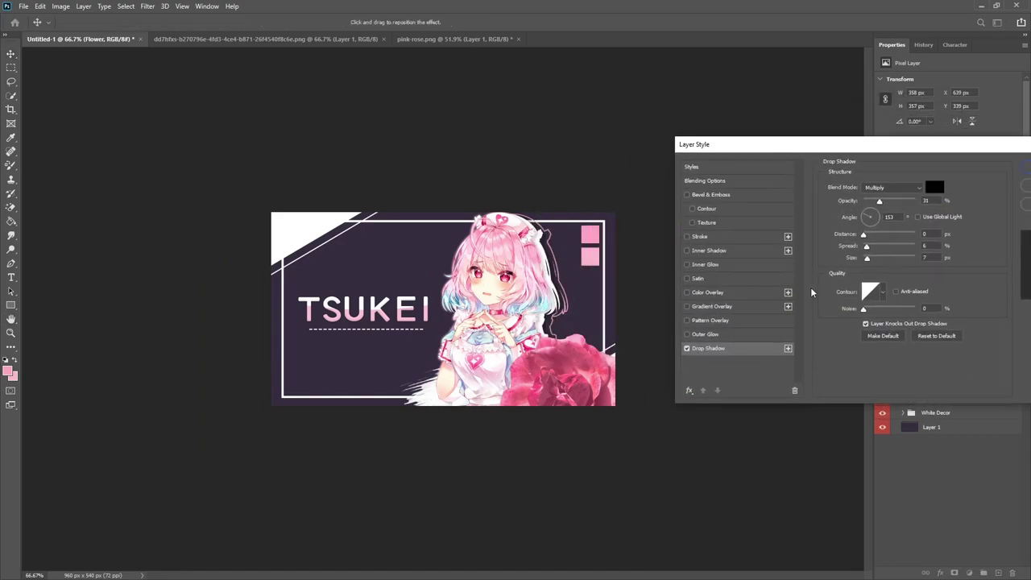
pyautogui.moveTo(863, 234)
pyautogui.mouseDown()
pyautogui.moveTo(874, 226)
pyautogui.moveTo(866, 236)
pyautogui.mouseUp()
pyautogui.moveTo(880, 200); pyautogui.dragTo(885, 203)
pyautogui.click(1023, 166)
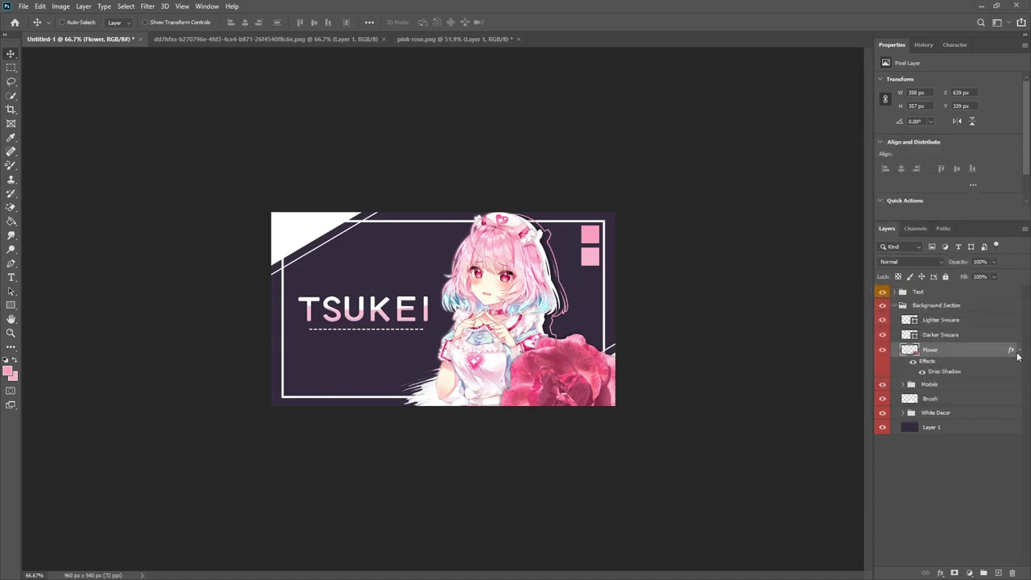
pyautogui.click(1017, 351)
# Duplicate the Model Primary layer and place the copy between the White Decor group and Layer 1
pyautogui.click(903, 364)
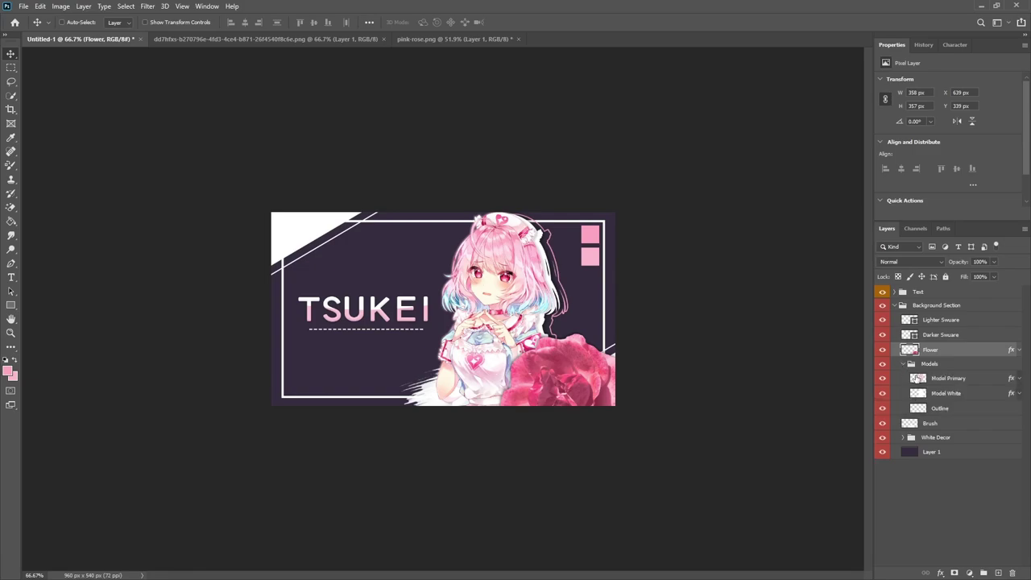
pyautogui.click(932, 376)
pyautogui.hotkey('ctrl', 'j')
pyautogui.moveTo(931, 381); pyautogui.dragTo(937, 415)
pyautogui.click(903, 379)
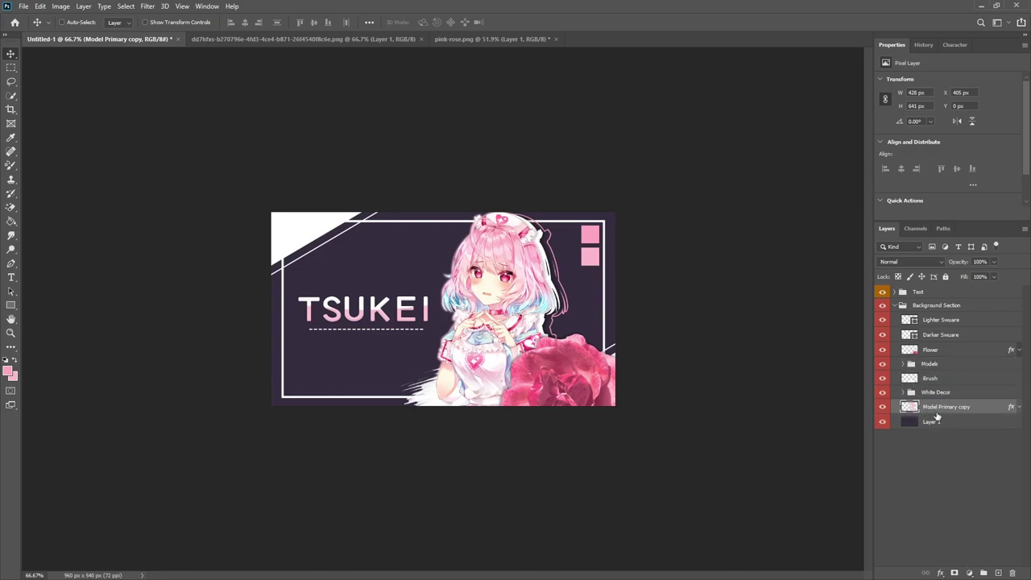
# Clip the character copy to Layer 1 and move it to the banner's left side, behind the title
pyautogui.rightClick(938, 413)
pyautogui.click(883, 332)
pyautogui.moveTo(519, 340); pyautogui.dragTo(375, 328)
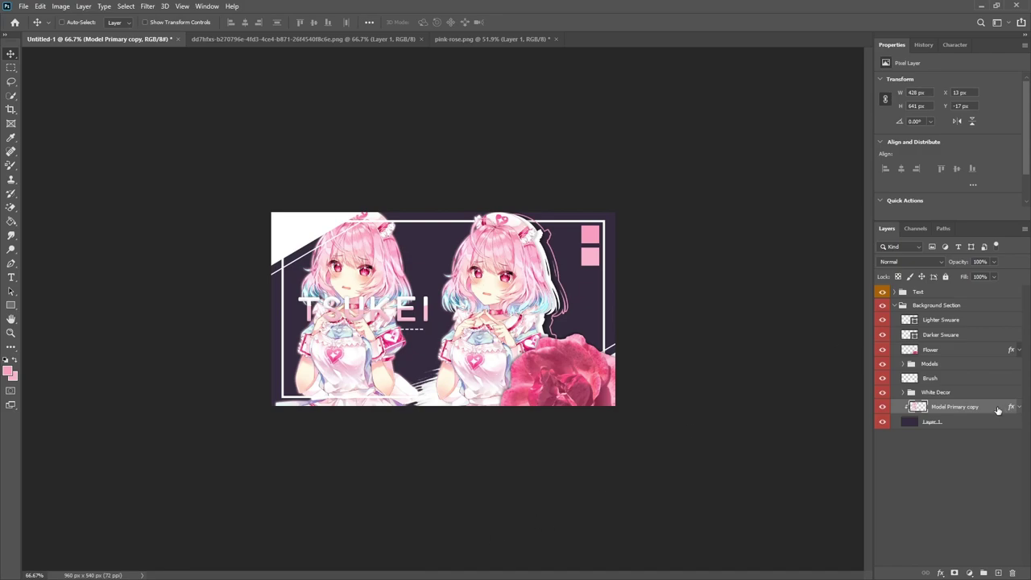
# Rename the clipped character copy as Model and clear its layer style
pyautogui.doubleClick(961, 409)
pyautogui.write('Model')
pyautogui.press('Return')
pyautogui.rightClick(960, 407)
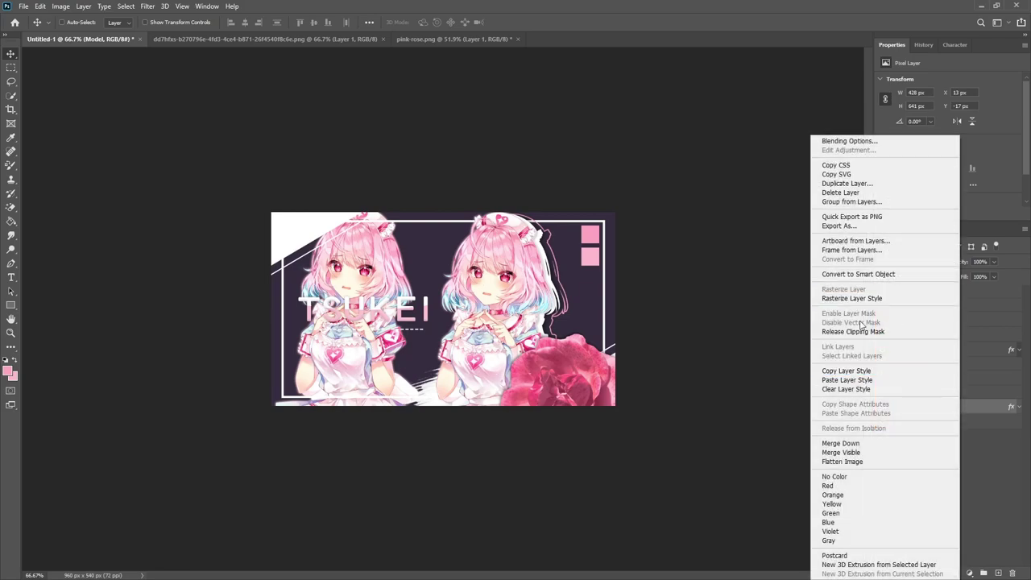
pyautogui.click(861, 391)
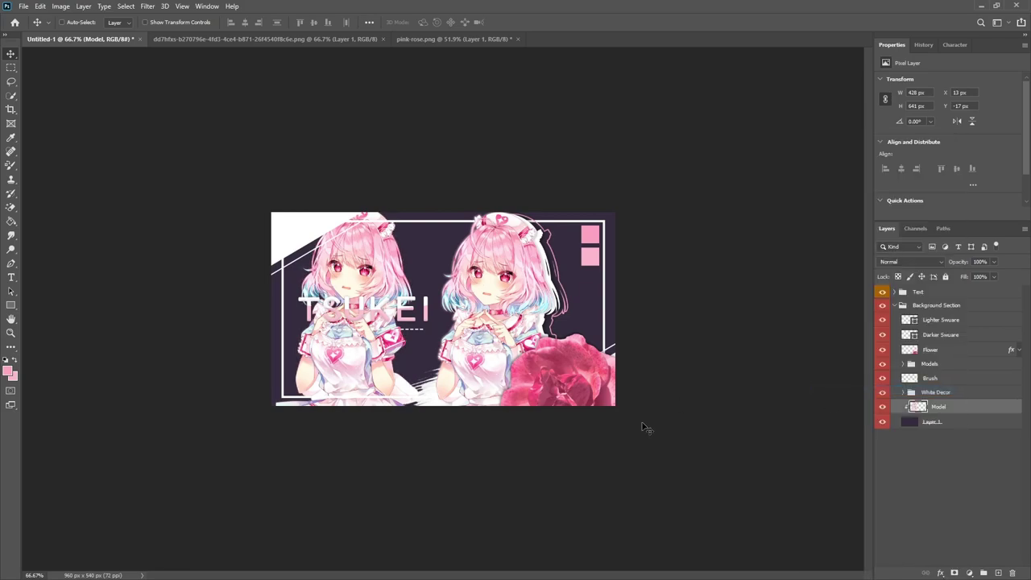
# Flip the Model copy horizontally, enlarge it to 137.55%, and position it behind the title
pyautogui.hotkey('ctrl', 't')
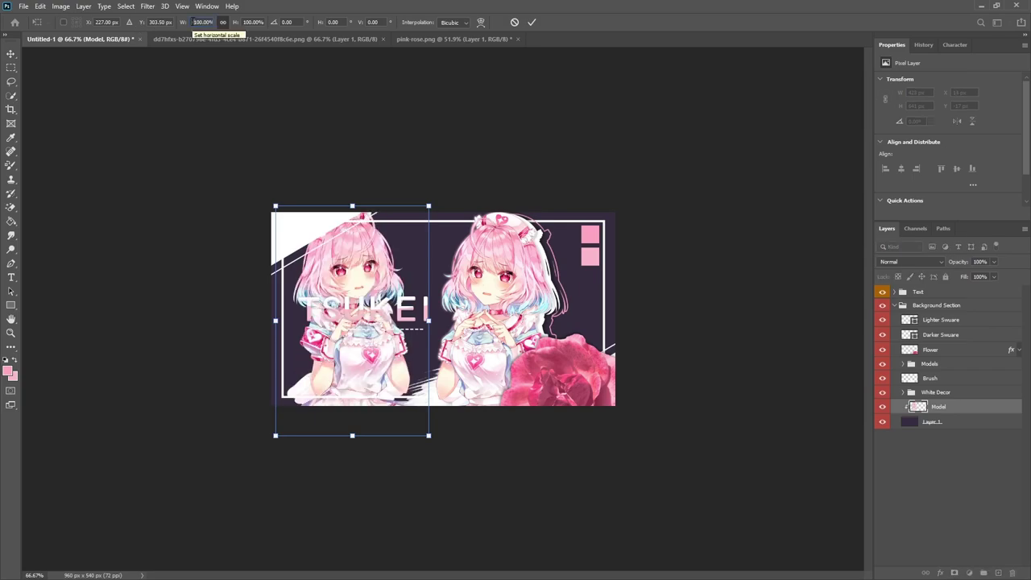
pyautogui.click(532, 21)
pyautogui.hotkey('ctrl', 't')
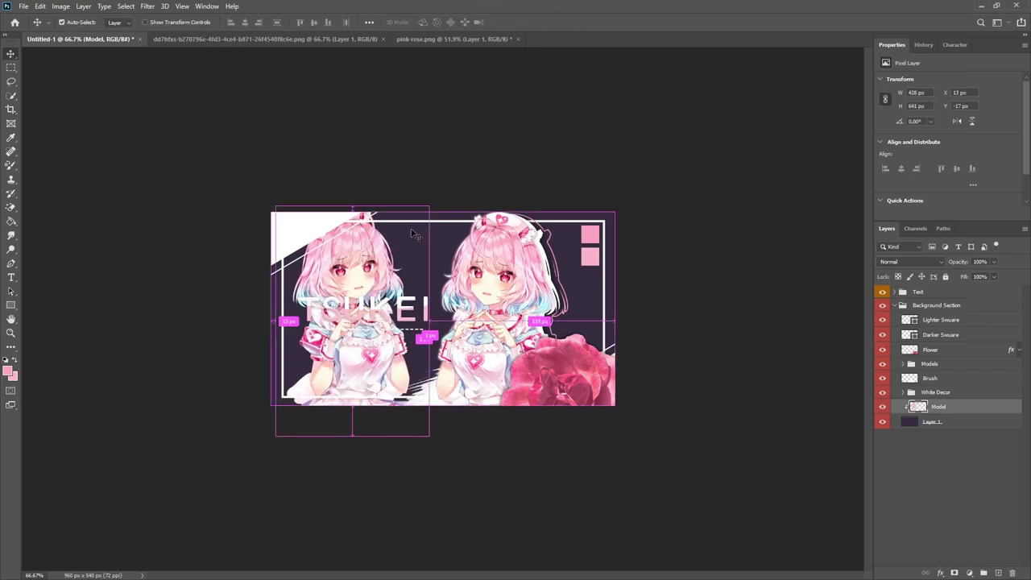
pyautogui.moveTo(427, 206); pyautogui.dragTo(519, 141)
pyautogui.moveTo(423, 288); pyautogui.dragTo(408, 371)
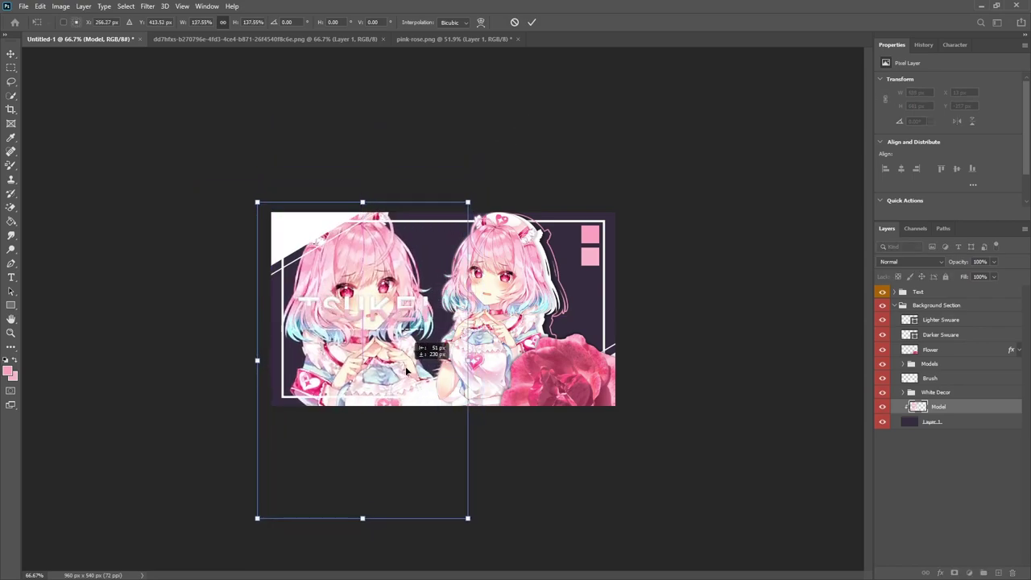
pyautogui.click(532, 22)
pyautogui.click(275, 40)
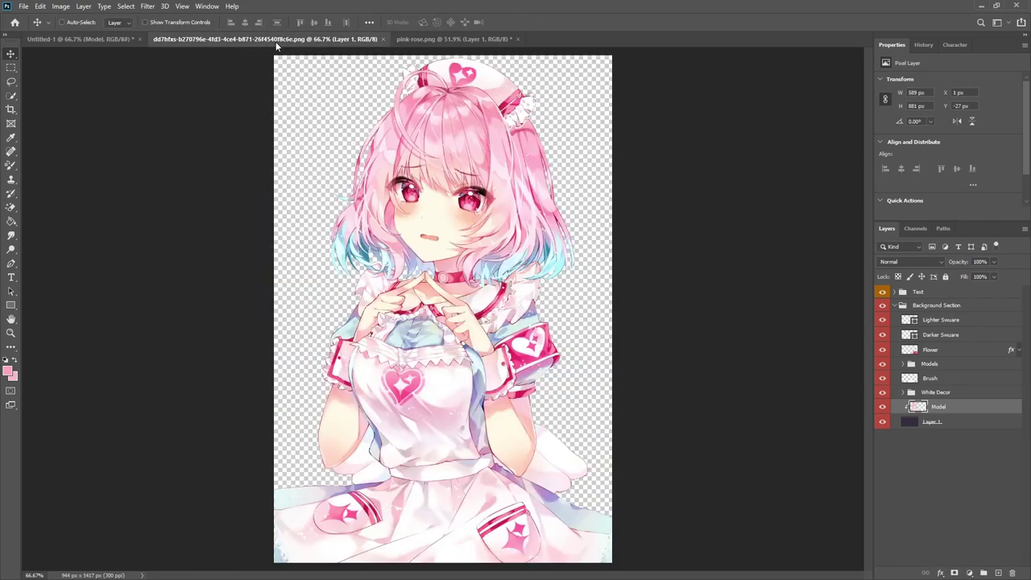
pyautogui.click(73, 39)
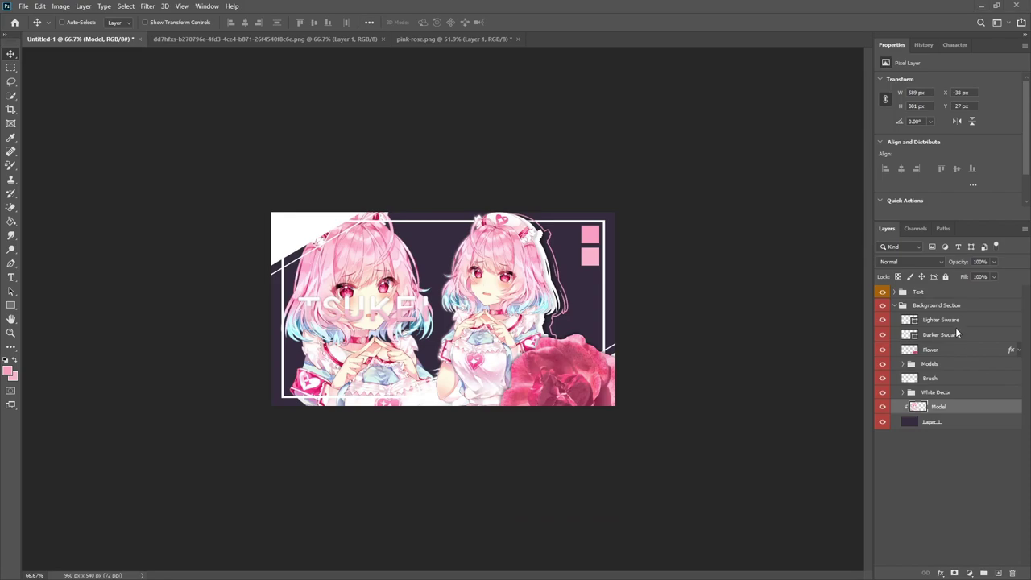
# Set the Model layer's blend mode to Soft Light and lower its opacity to 20%
pyautogui.click(915, 262)
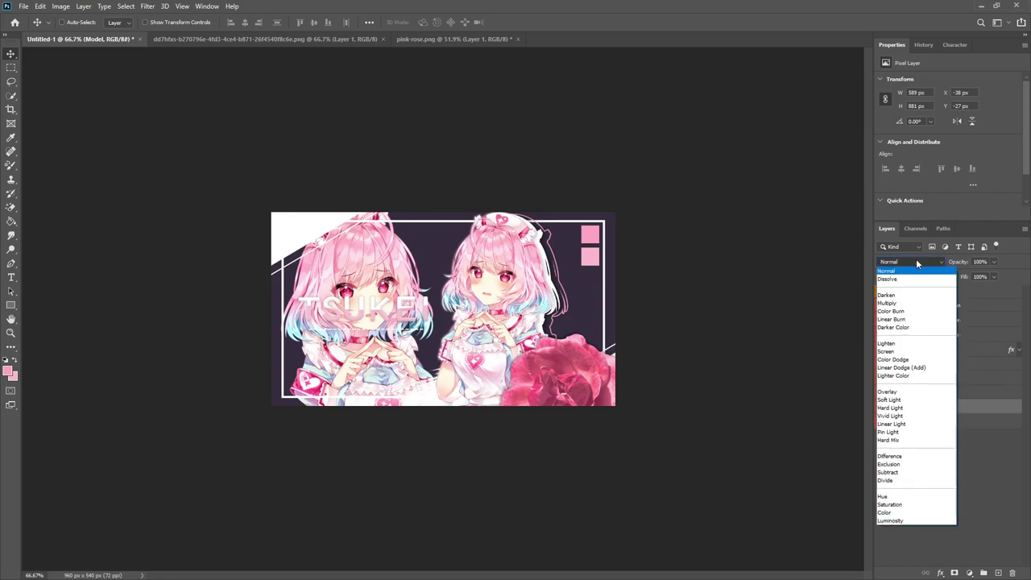
pyautogui.click(910, 399)
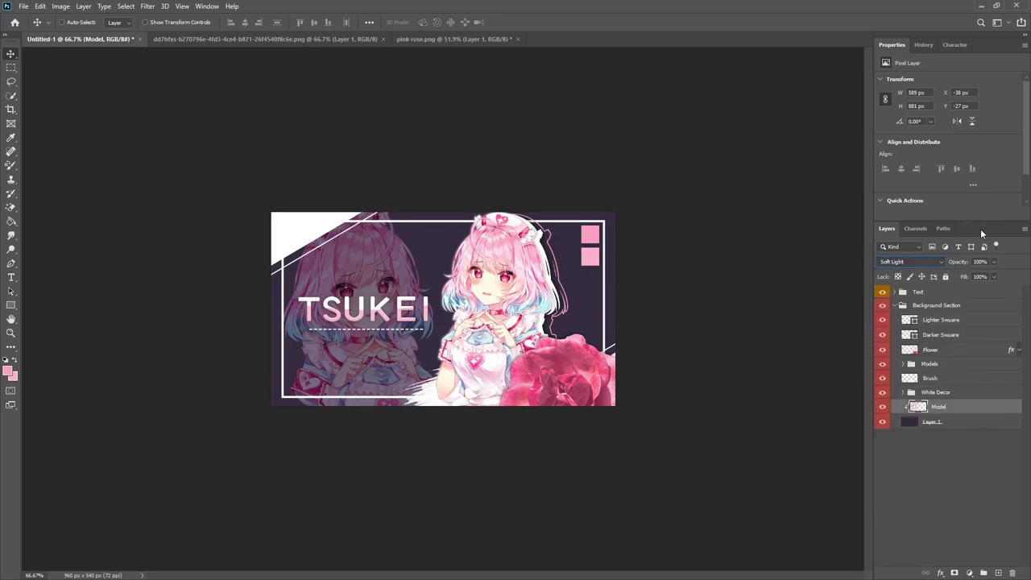
pyautogui.click(994, 262)
pyautogui.click(954, 275)
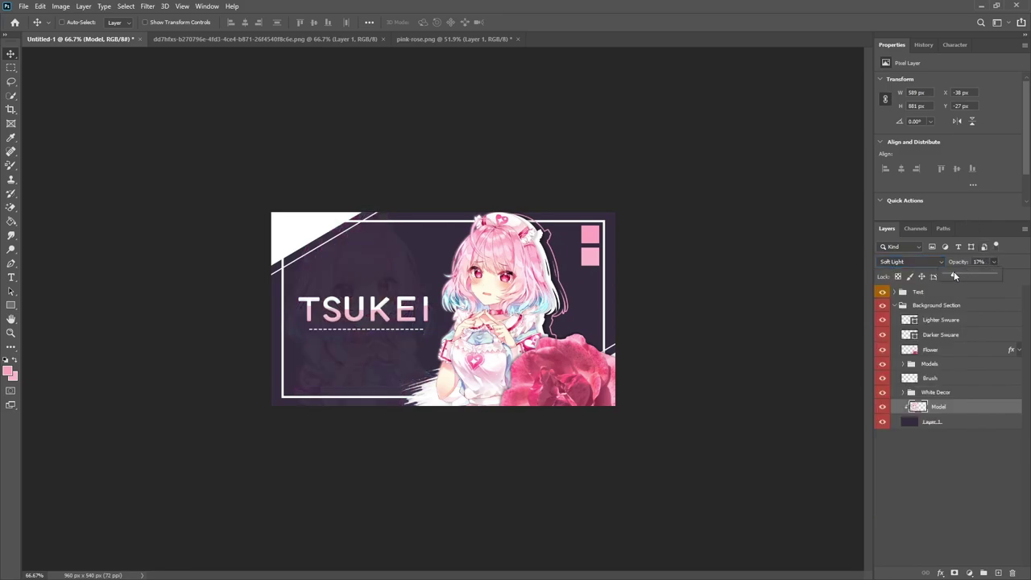
pyautogui.moveTo(955, 276); pyautogui.dragTo(954, 275)
# Try Overlay blending on the Model layer, set its opacity to 22%, and return it to Soft Light
pyautogui.click(896, 260)
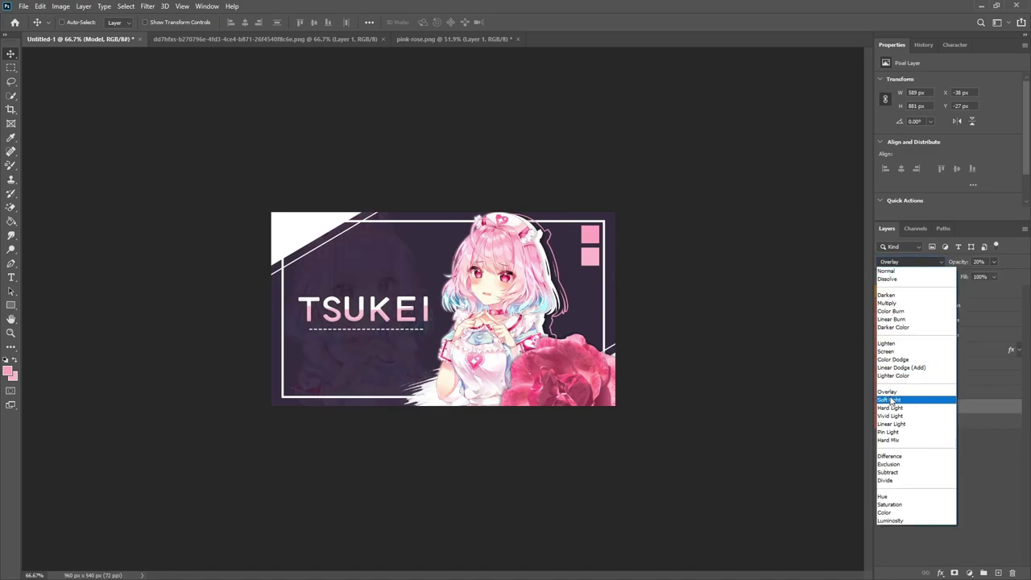
pyautogui.click(890, 392)
pyautogui.click(994, 262)
pyautogui.moveTo(982, 277); pyautogui.dragTo(991, 276)
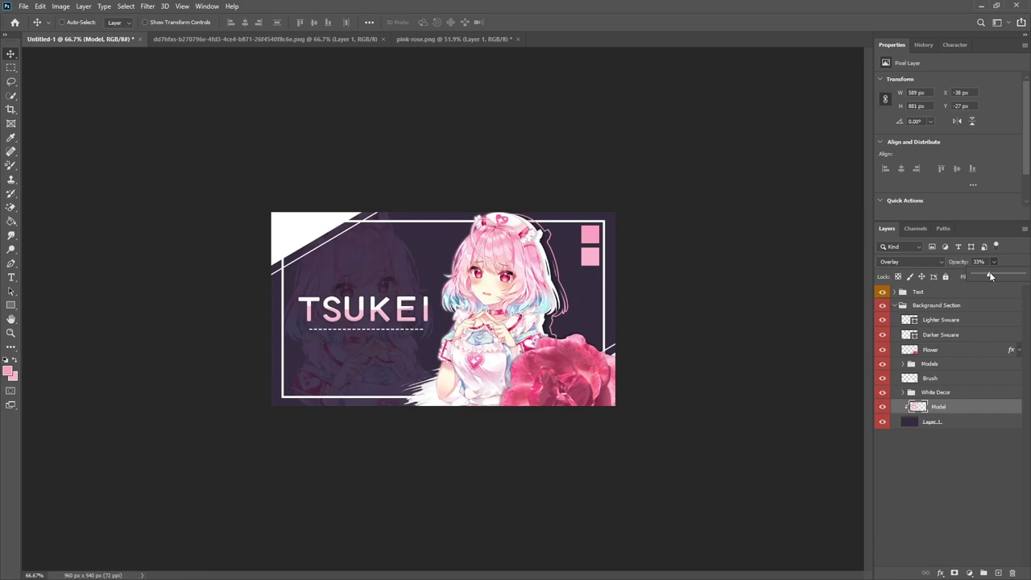
pyautogui.click(902, 262)
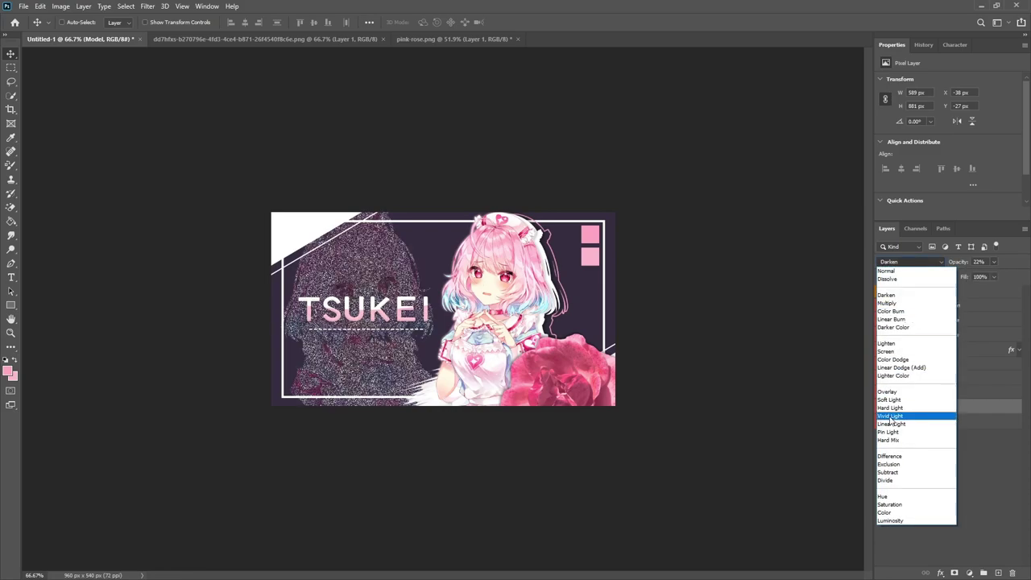
pyautogui.click(889, 401)
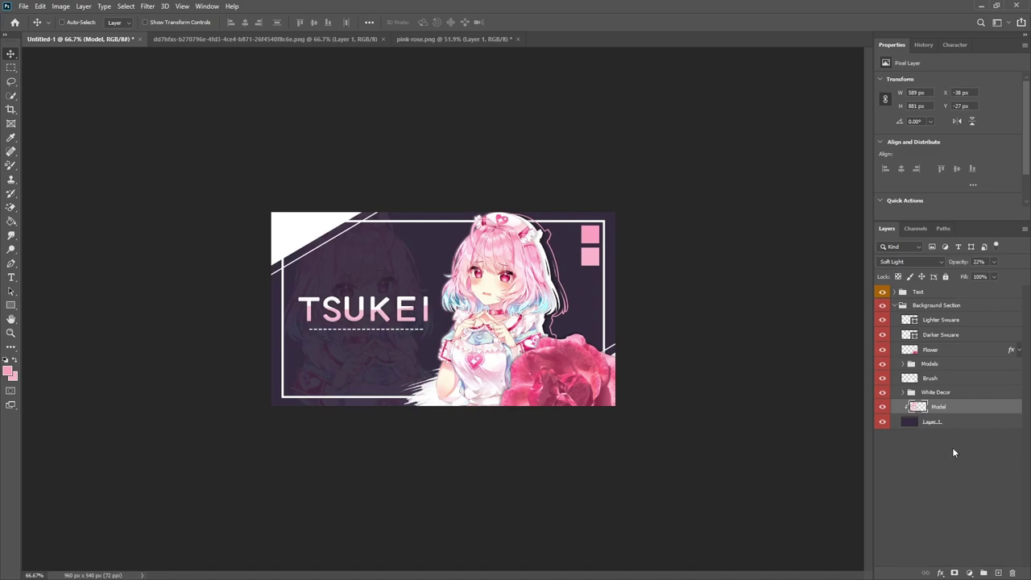
# Rename the dark background layer as Base
pyautogui.click(966, 421)
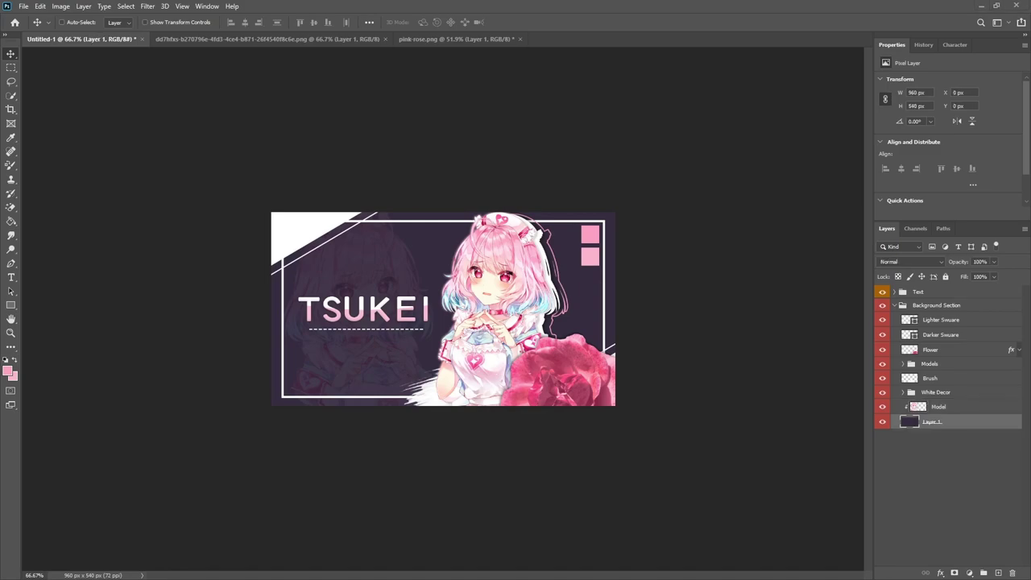
pyautogui.doubleClick(933, 422)
pyautogui.write('Base')
pyautogui.press('Return')
# Add a pattern overlay to the Base layer in Overlay blending, using a diagonal-line pattern from the pattern presets
pyautogui.rightClick(934, 421)
pyautogui.click(886, 141)
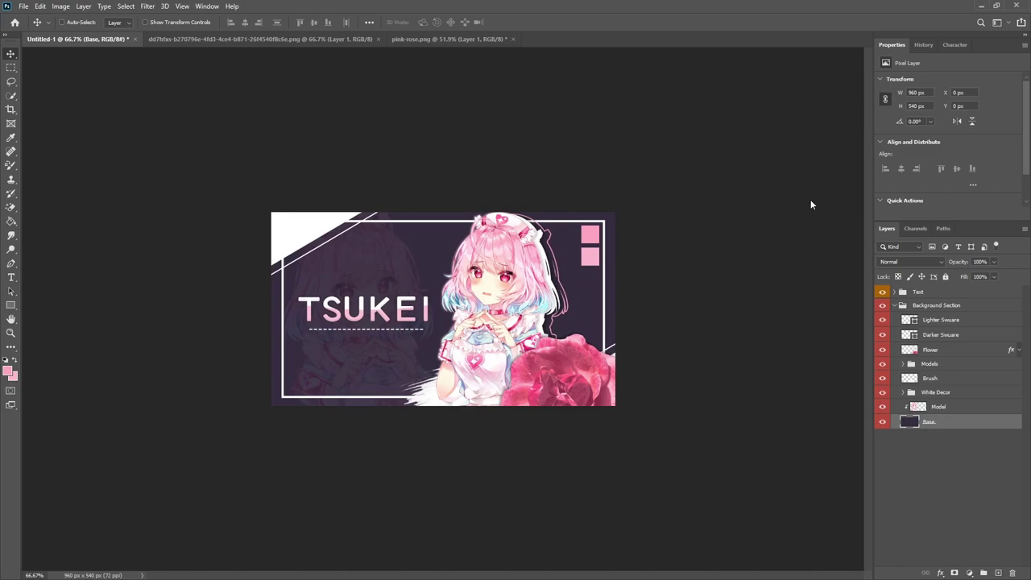
pyautogui.click(629, 321)
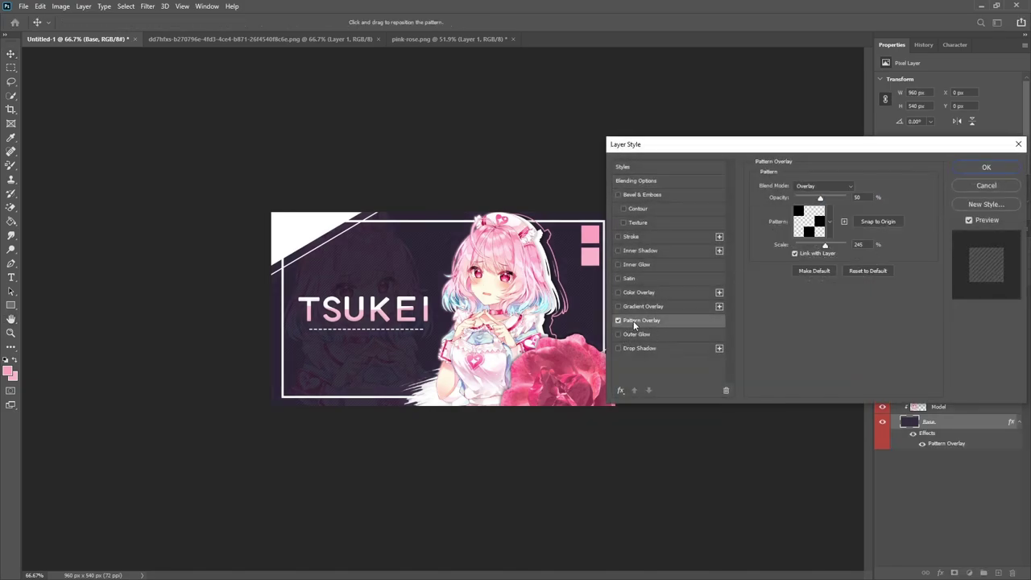
pyautogui.click(816, 222)
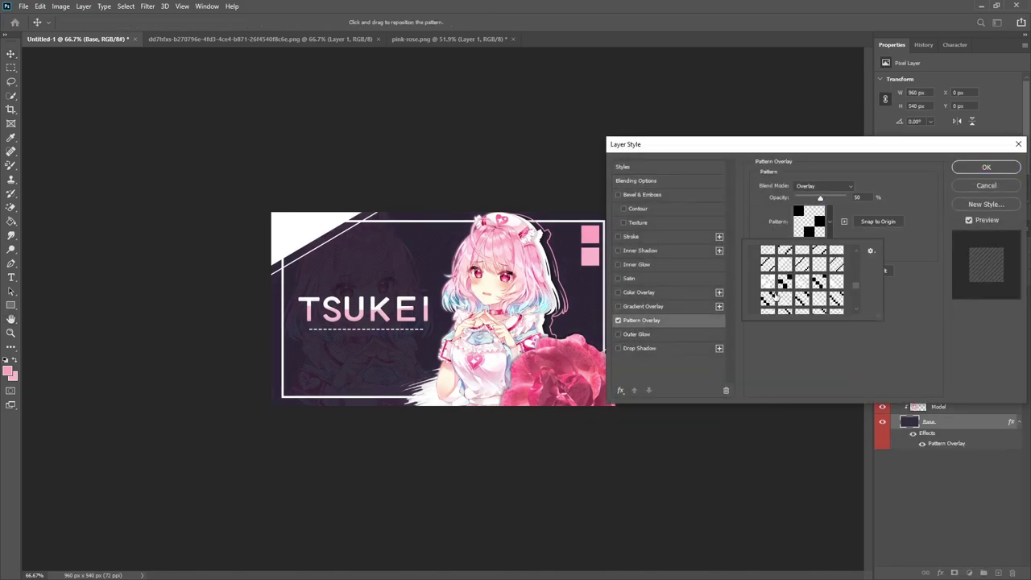
pyautogui.scroll(-1, 786, 295)
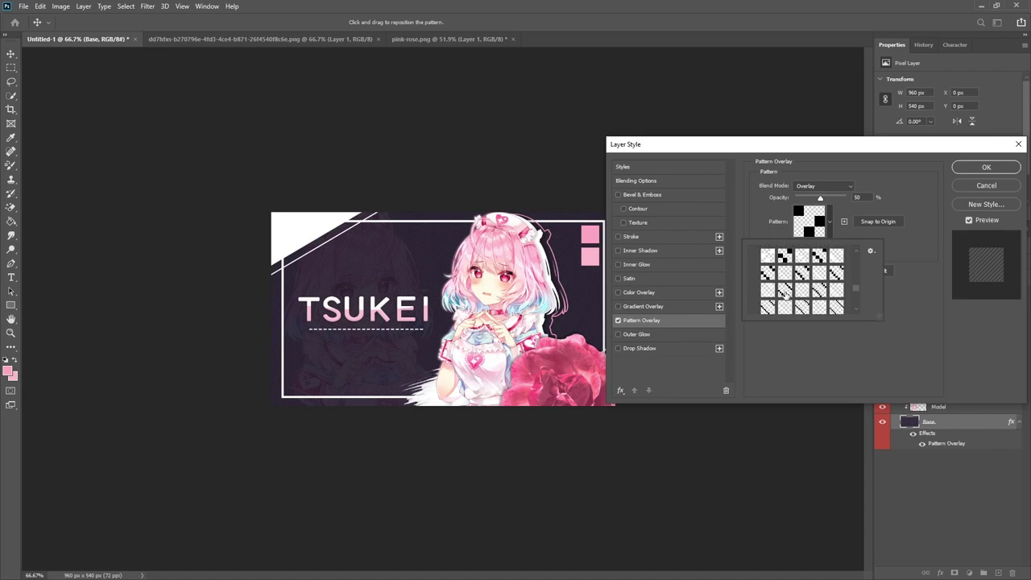
pyautogui.click(767, 292)
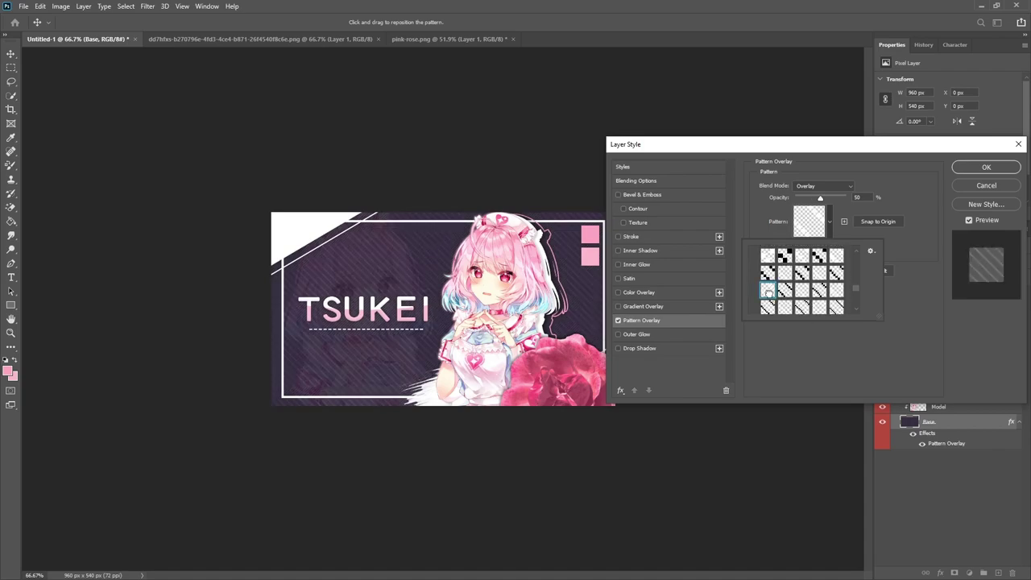
pyautogui.click(771, 359)
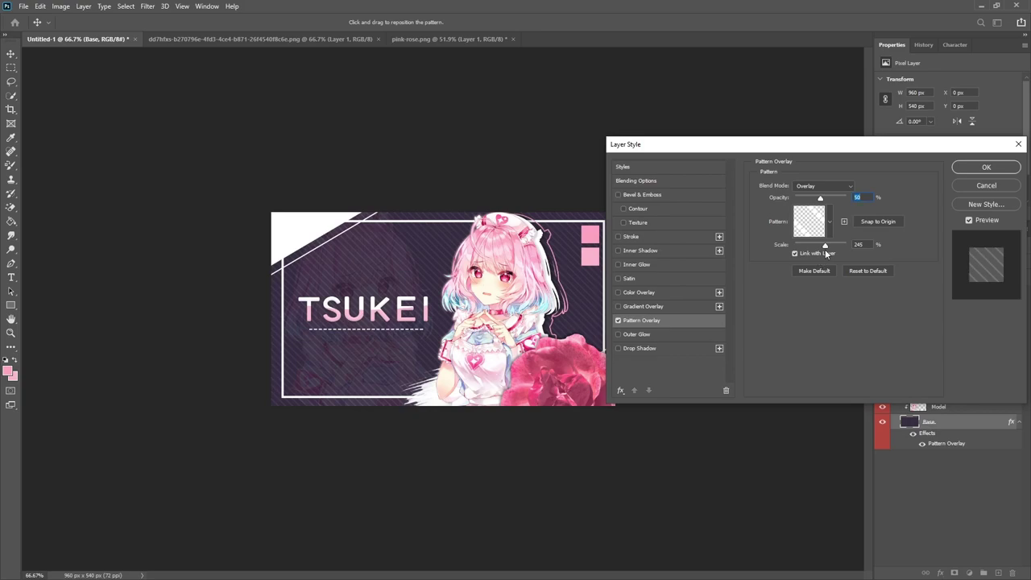
# Reduce the Base layer's pattern overlay scale, set its opacity to 33%, and apply the layer style
pyautogui.moveTo(825, 250); pyautogui.dragTo(824, 252)
pyautogui.press('Tab')
pyautogui.moveTo(819, 197); pyautogui.dragTo(813, 199)
pyautogui.press('Tab')
pyautogui.click(985, 167)
pyautogui.keyDown('ctrl'); pyautogui.click(474, 333); pyautogui.keyUp('ctrl')
pyautogui.scroll(3, 474, 332)
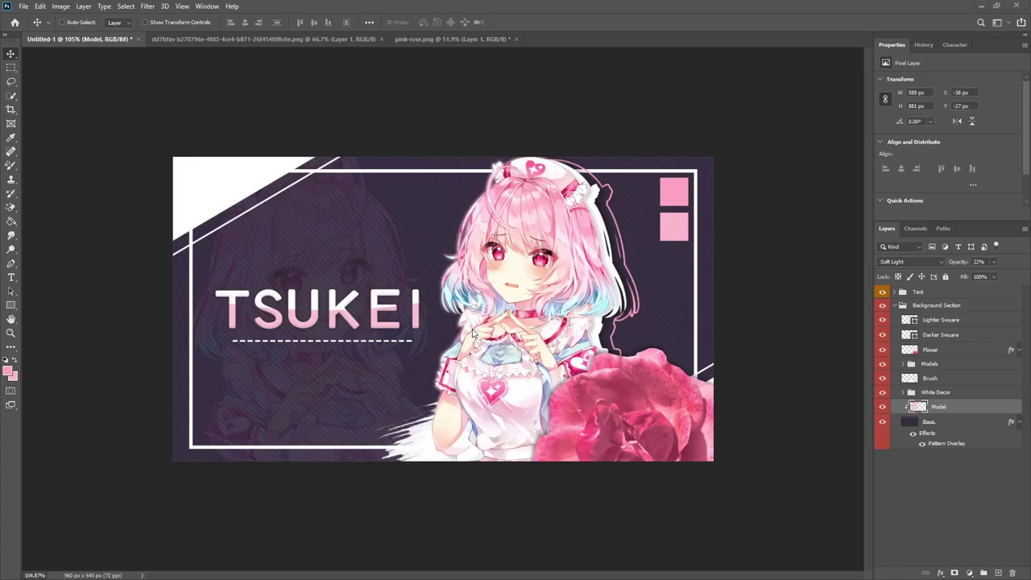
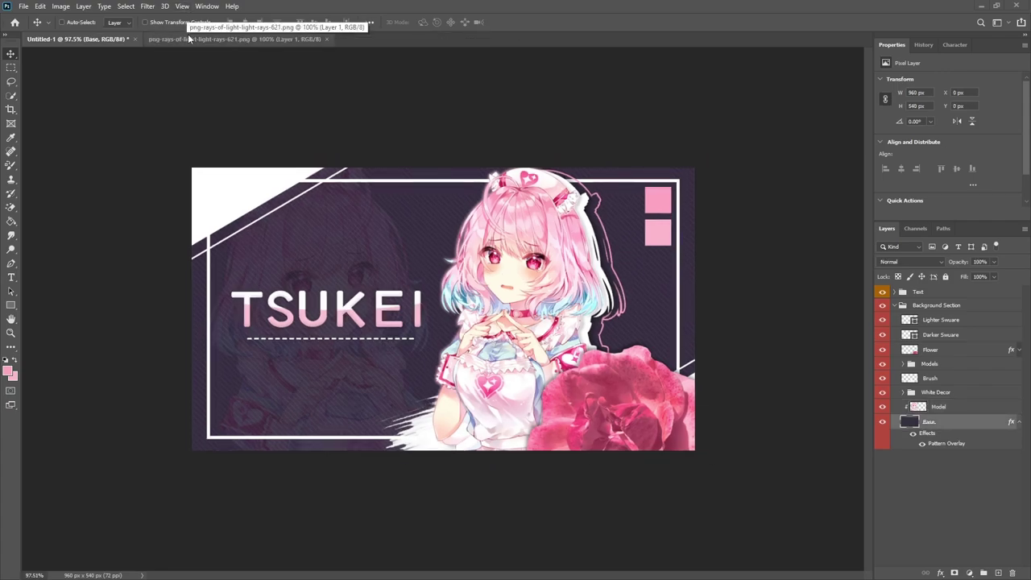
# Bring the light rays image into the banner as a clipped layer between the Model and Base layers
pyautogui.click(188, 37)
pyautogui.moveTo(419, 261); pyautogui.dragTo(766, 368)
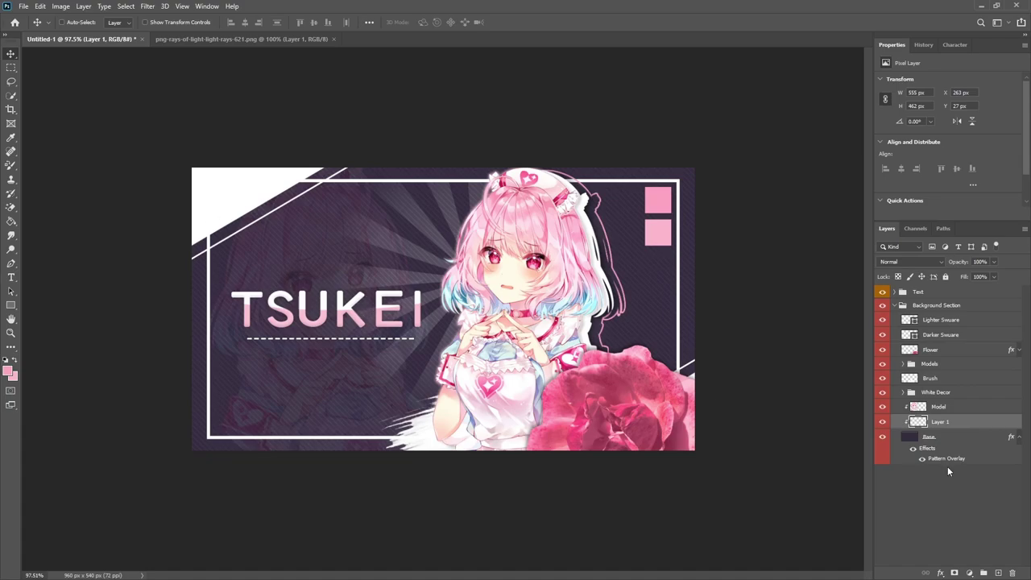
pyautogui.click(1017, 437)
# Enlarge the light rays to about 805 × 670 px, position them behind the character, and set their blend mode to Overlay
pyautogui.hotkey('ctrl', 't')
pyautogui.moveTo(407, 314); pyautogui.dragTo(441, 370)
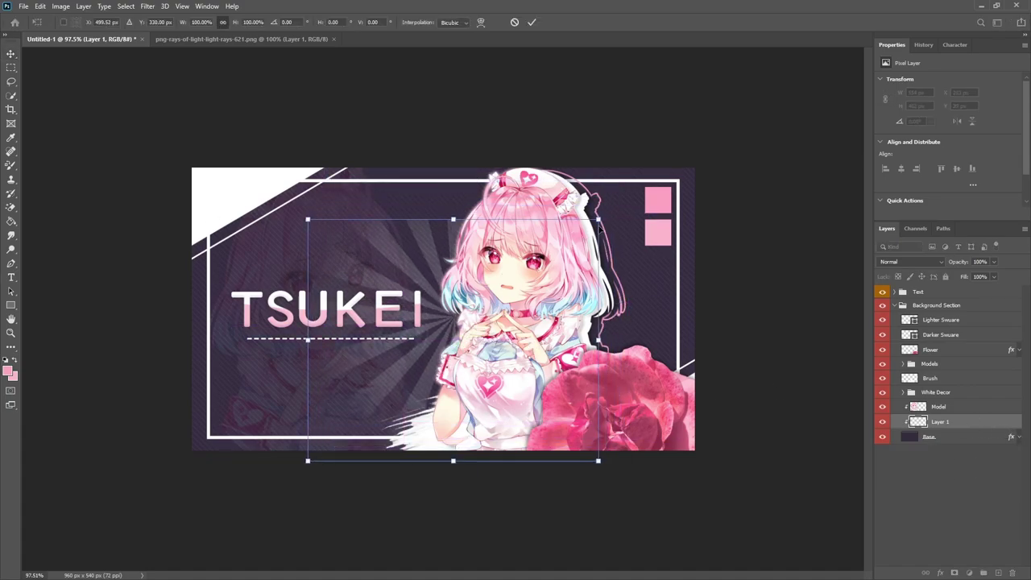
pyautogui.moveTo(597, 219); pyautogui.dragTo(719, 163)
pyautogui.moveTo(631, 242); pyautogui.dragTo(589, 315)
pyautogui.click(533, 22)
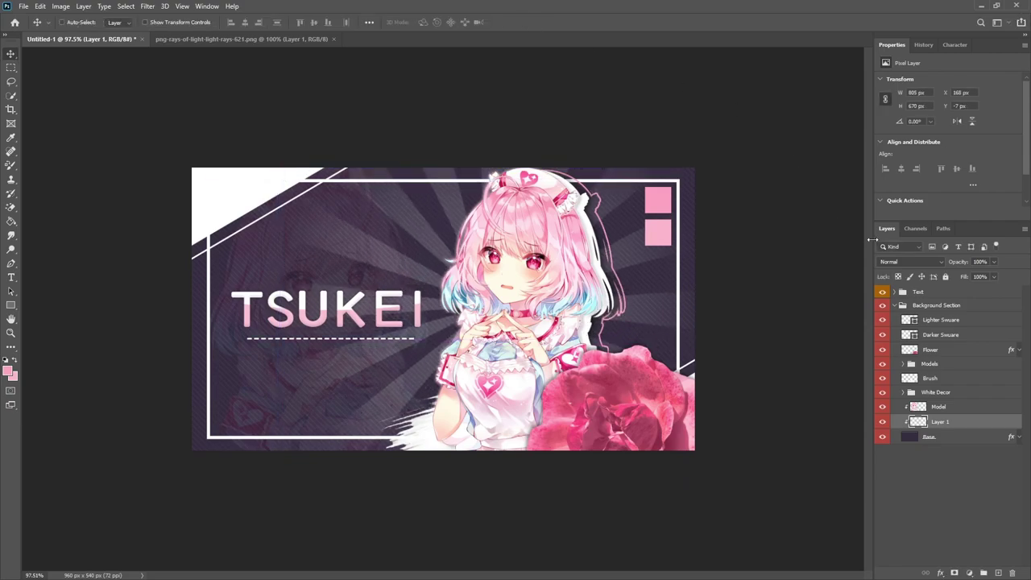
pyautogui.click(890, 262)
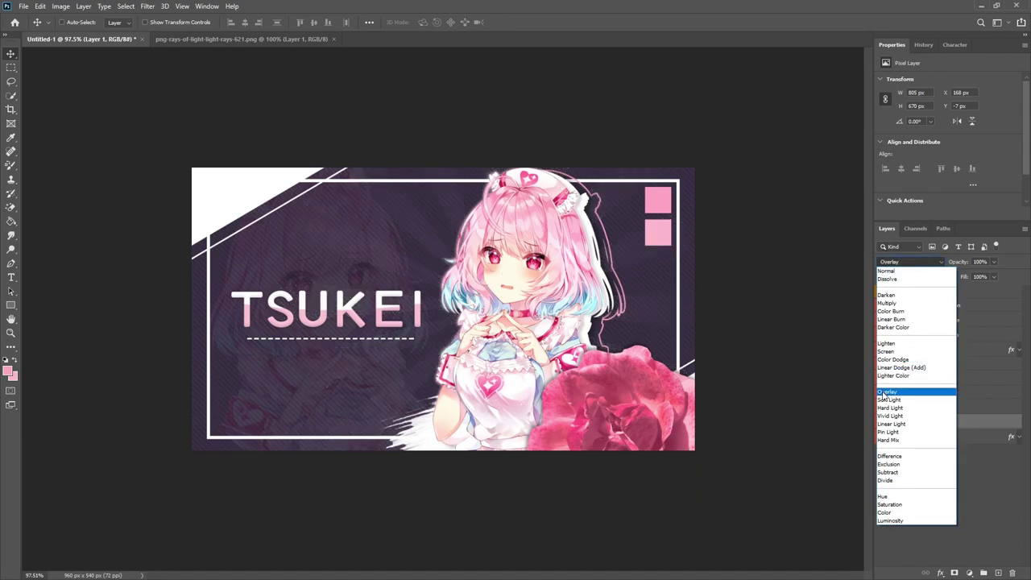
pyautogui.click(884, 391)
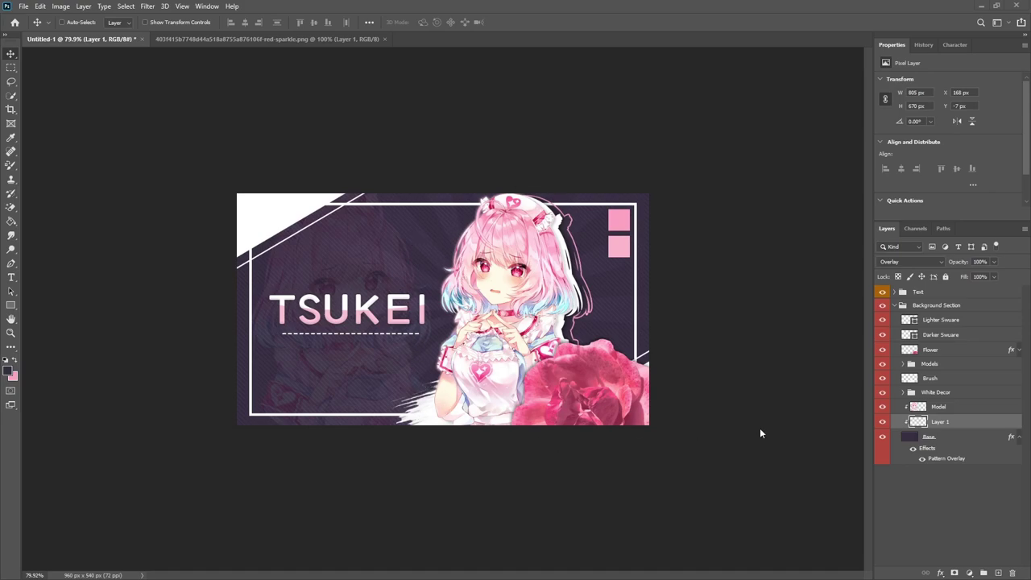
# Add a gradient overlay to the Base layer using the Foreground to Background preset, with the dark stop at 58%
pyautogui.rightClick(941, 436)
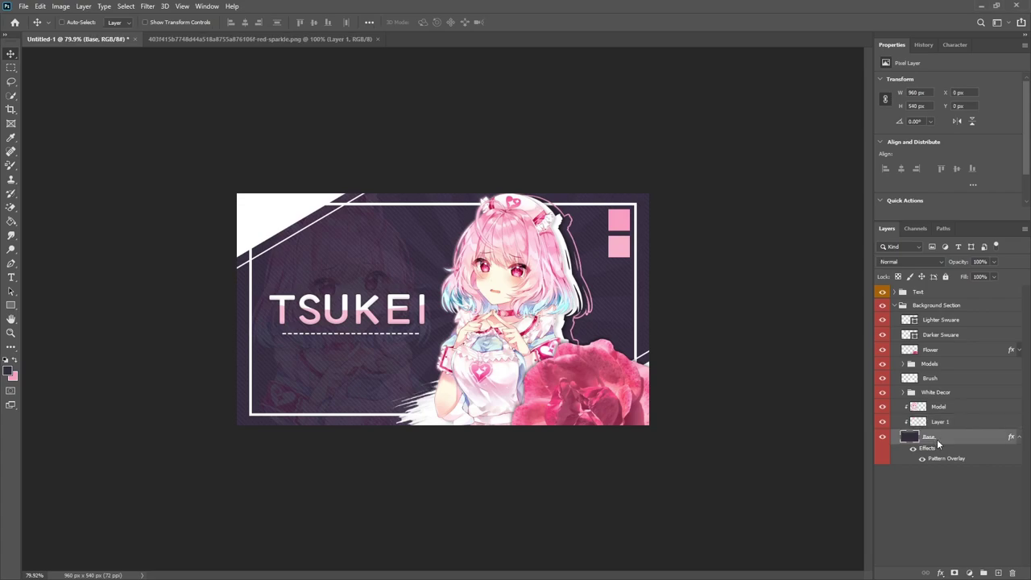
pyautogui.click(830, 141)
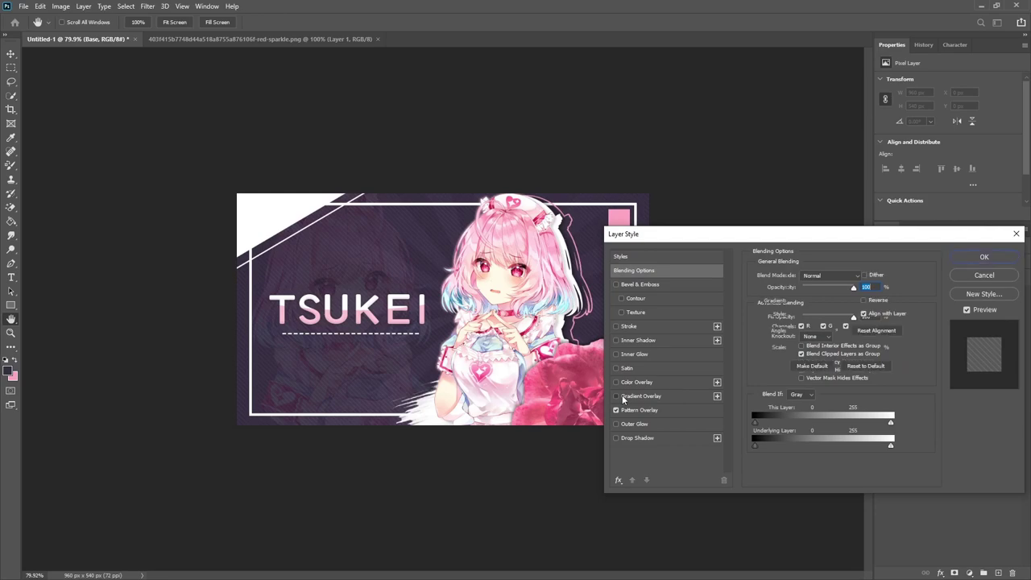
pyautogui.click(622, 395)
pyautogui.click(809, 301)
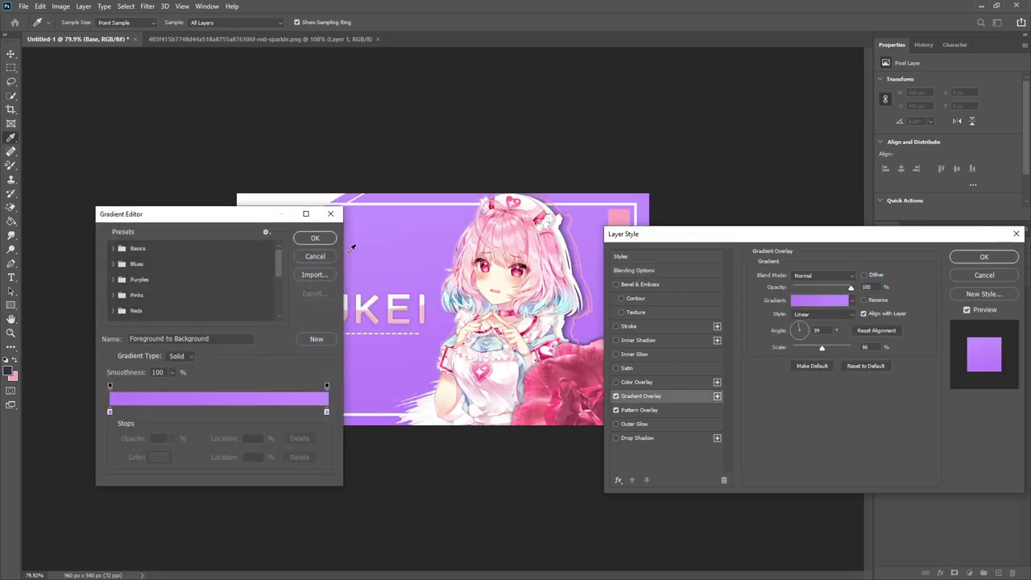
pyautogui.click(113, 248)
pyautogui.click(126, 265)
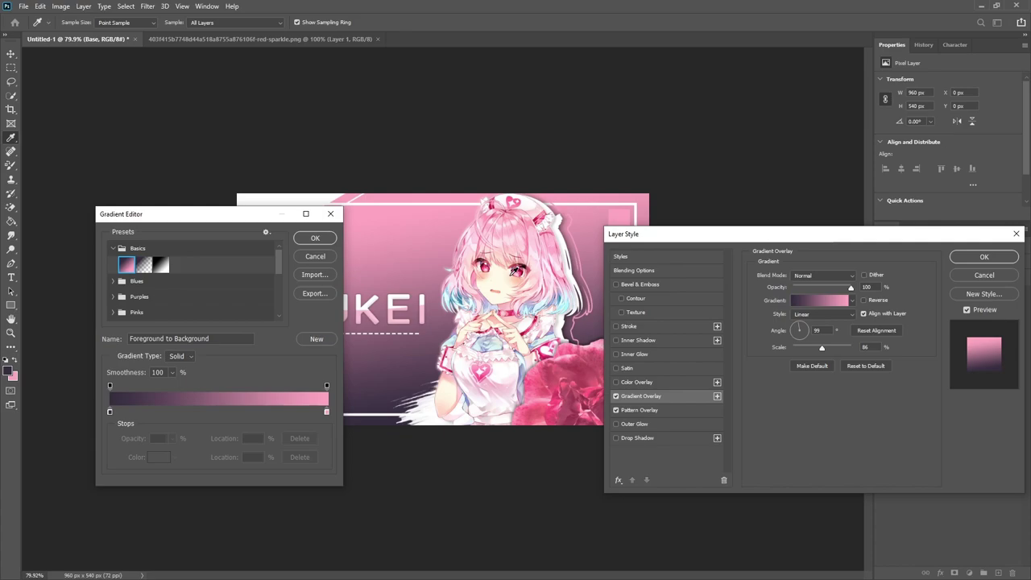
pyautogui.moveTo(109, 412); pyautogui.dragTo(237, 412)
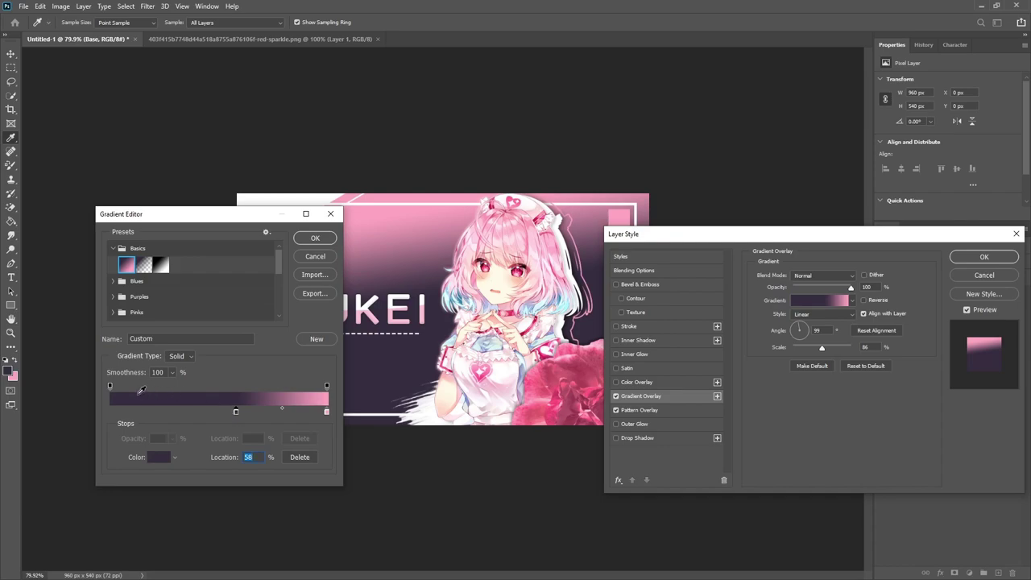
pyautogui.click(317, 239)
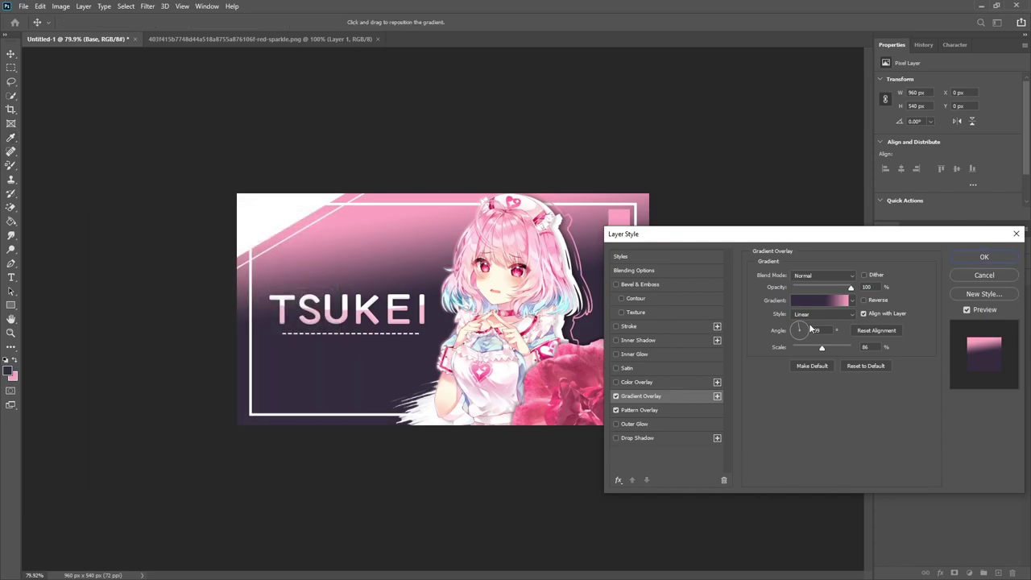
# Set the Base gradient overlay to Linear Dodge (Add) blending and Radial style, and reverse its colors
pyautogui.click(818, 277)
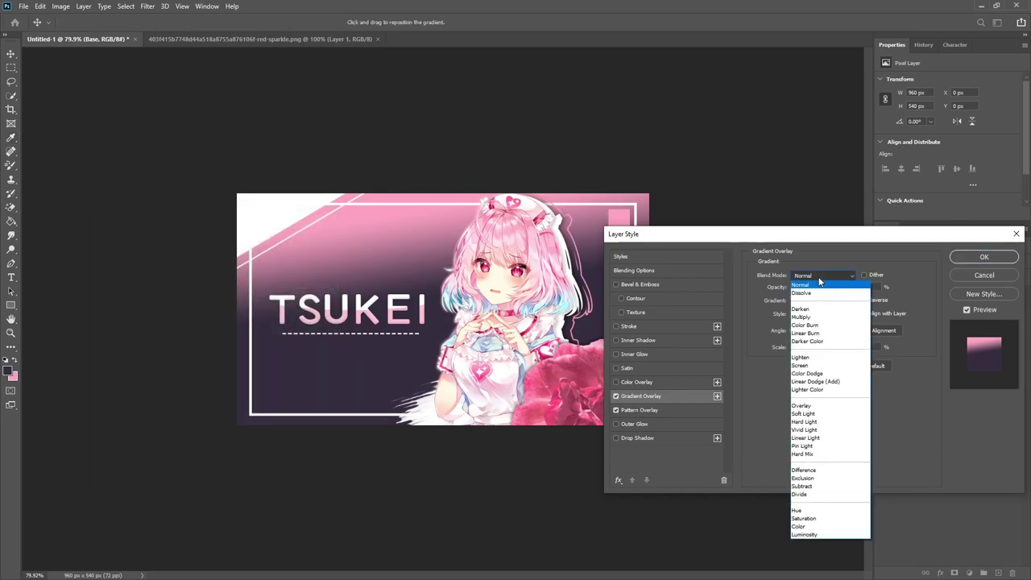
pyautogui.click(819, 379)
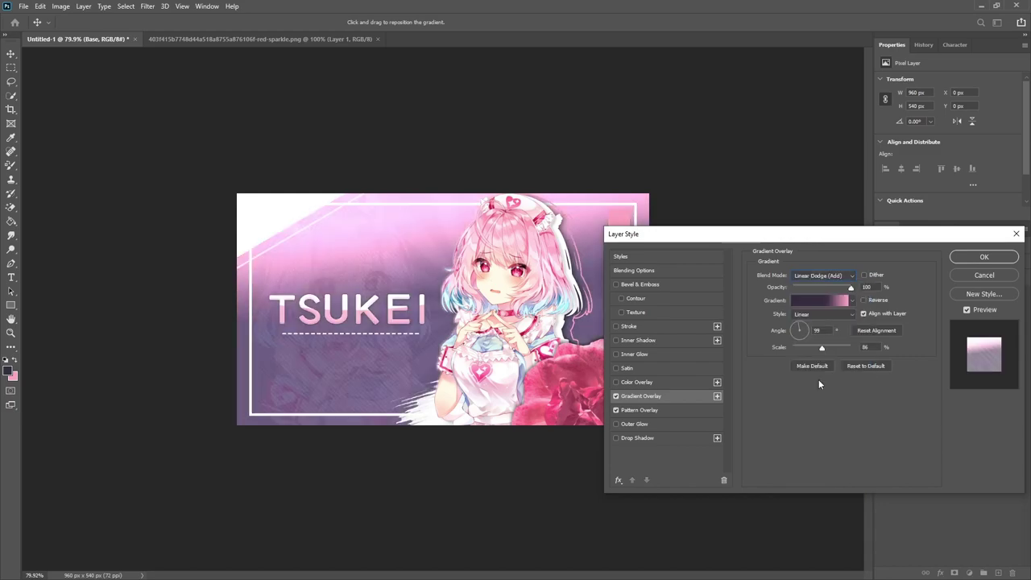
pyautogui.click(810, 315)
pyautogui.click(814, 333)
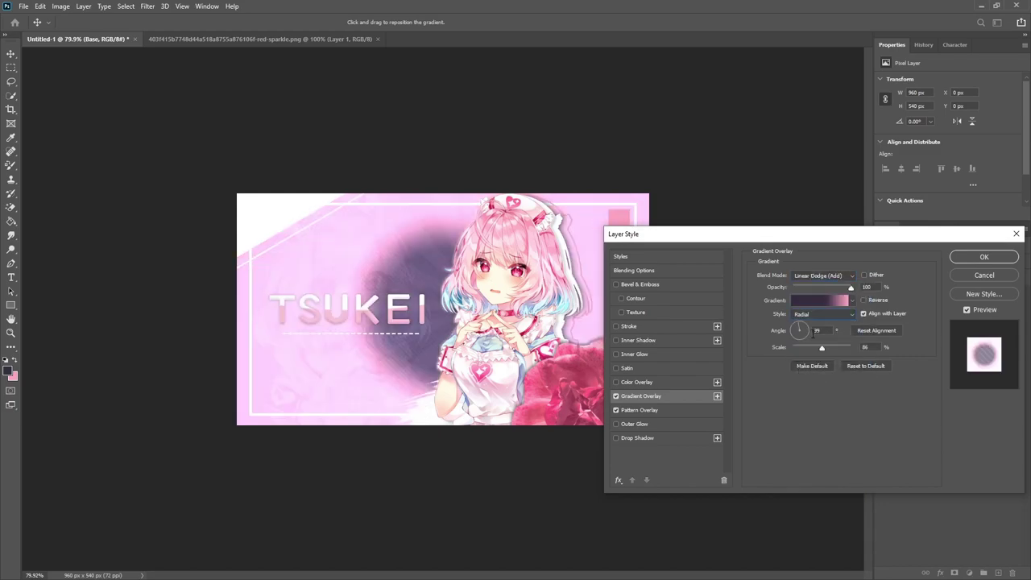
pyautogui.click(864, 300)
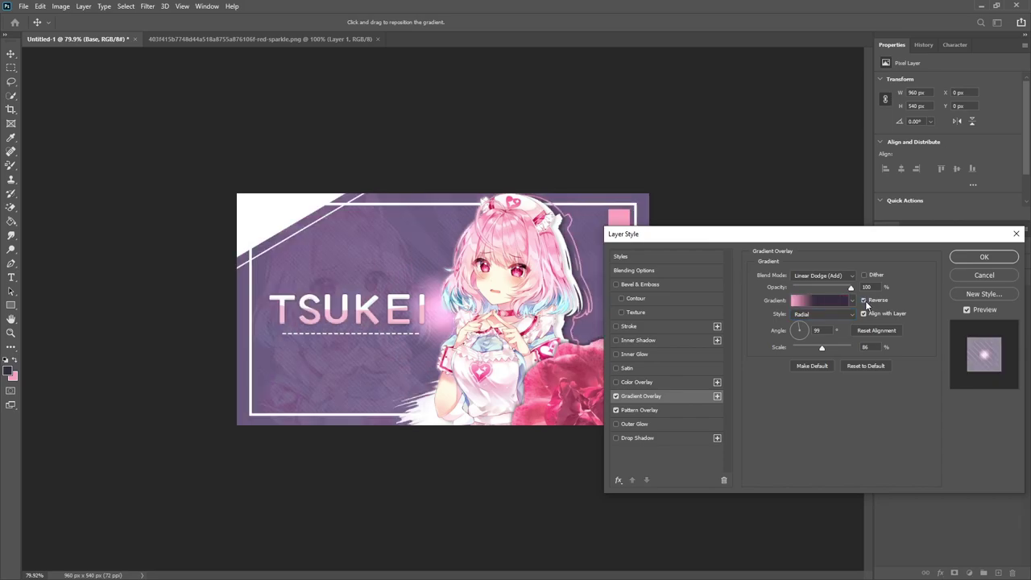
# Set the Base gradient overlay's opacity to 30% and scale to 130%, comparing the banner with and without the preview
pyautogui.moveTo(820, 352); pyautogui.dragTo(820, 347)
pyautogui.moveTo(845, 287); pyautogui.dragTo(810, 289)
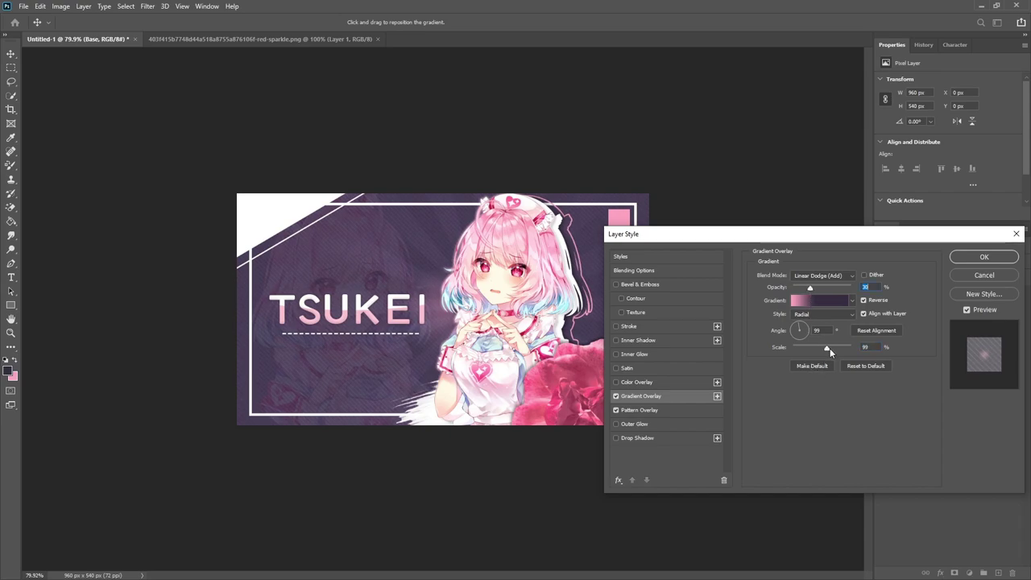
pyautogui.moveTo(836, 351); pyautogui.dragTo(843, 351)
pyautogui.click(969, 314)
pyautogui.click(970, 314)
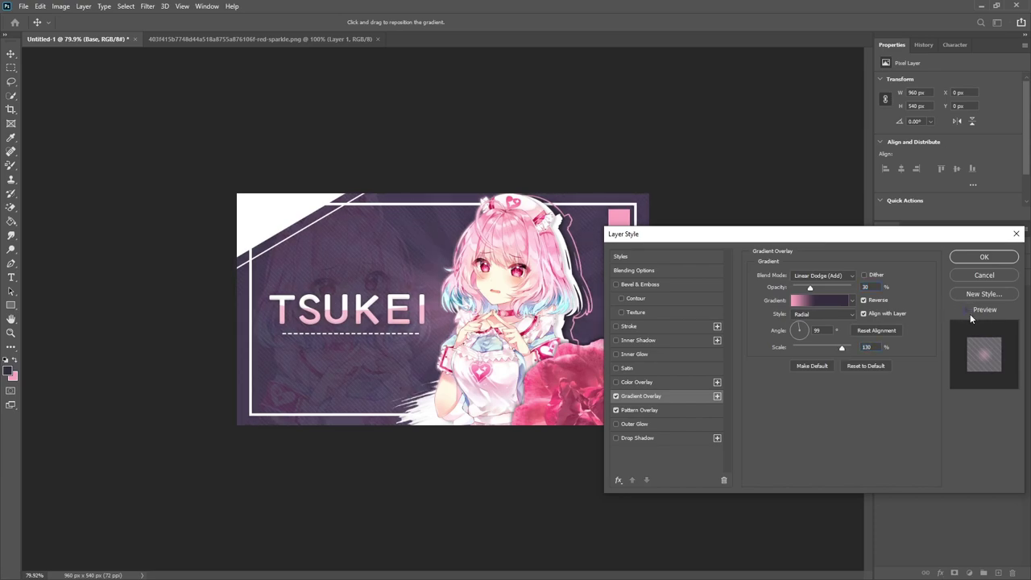
pyautogui.click(970, 315)
# Lower the Base layer's pattern overlay opacity slightly and apply the layer style
pyautogui.click(650, 410)
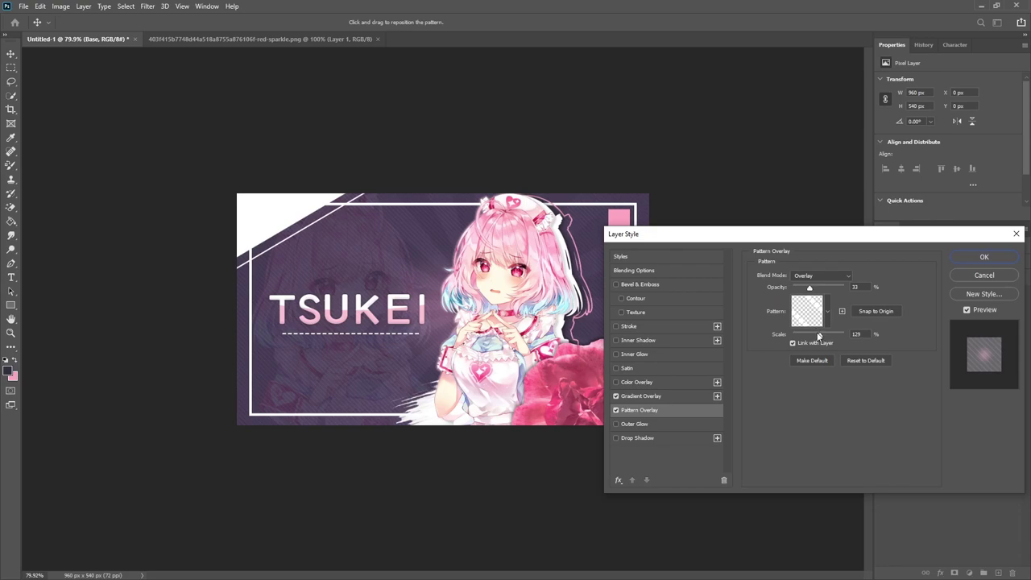
pyautogui.moveTo(806, 290); pyautogui.dragTo(804, 290)
pyautogui.click(981, 257)
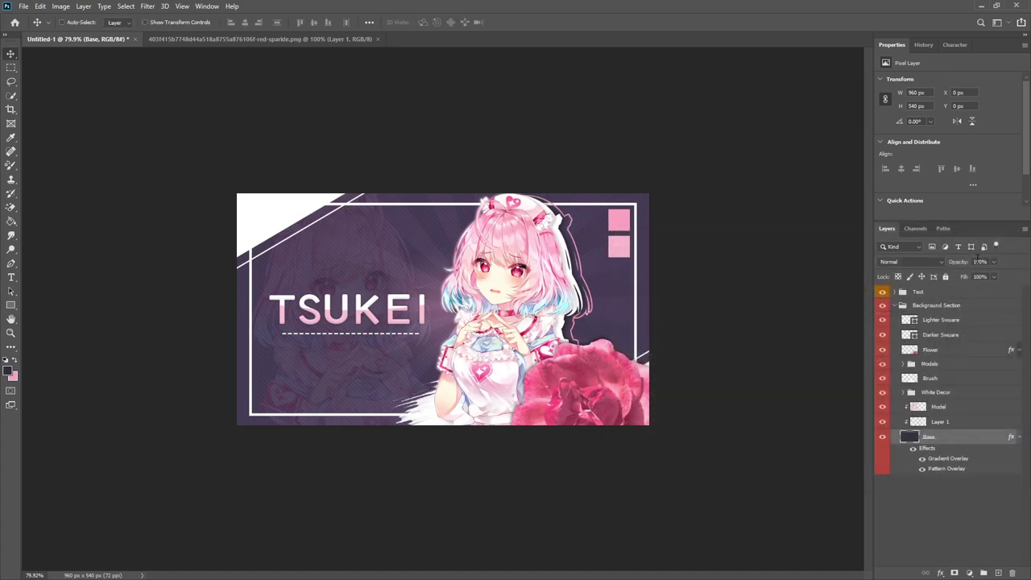
# Bring the red sparkle image into the banner beside the character and place its layer clipped between the Model and light rays layers
pyautogui.click(262, 44)
pyautogui.moveTo(458, 327); pyautogui.dragTo(588, 325)
pyautogui.moveTo(952, 439); pyautogui.dragTo(947, 420)
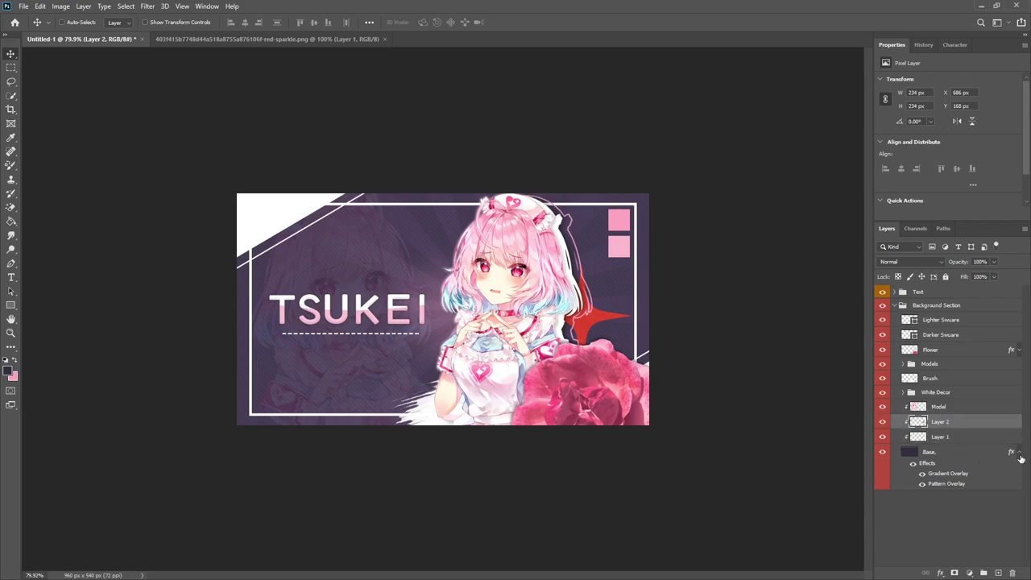
# Rename the rays layer as Light Rays and the sparkle layer as Dots
pyautogui.click(1019, 452)
pyautogui.doubleClick(940, 438)
pyautogui.write('Lig')
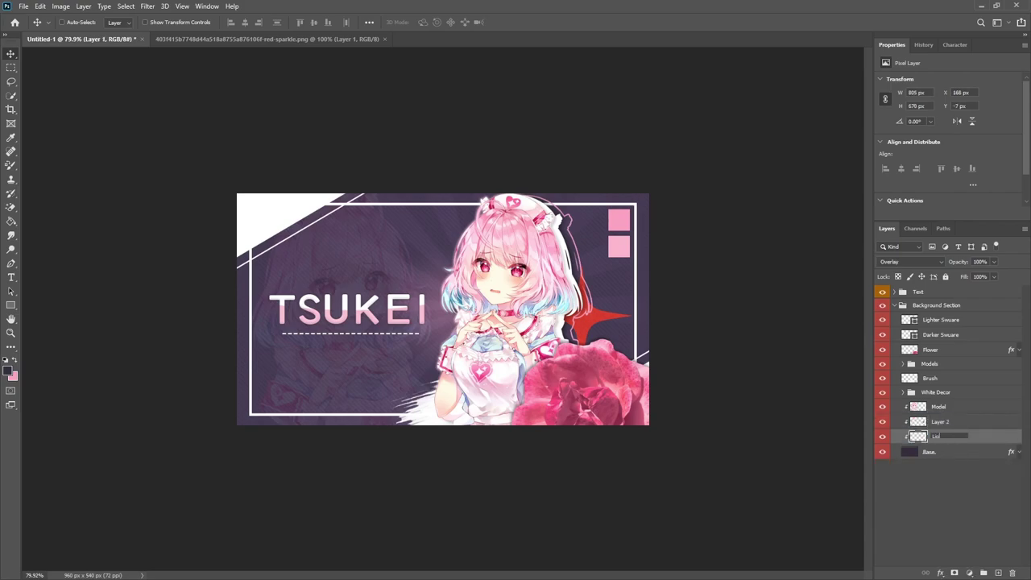
pyautogui.write('ht Rays')
pyautogui.press('Return')
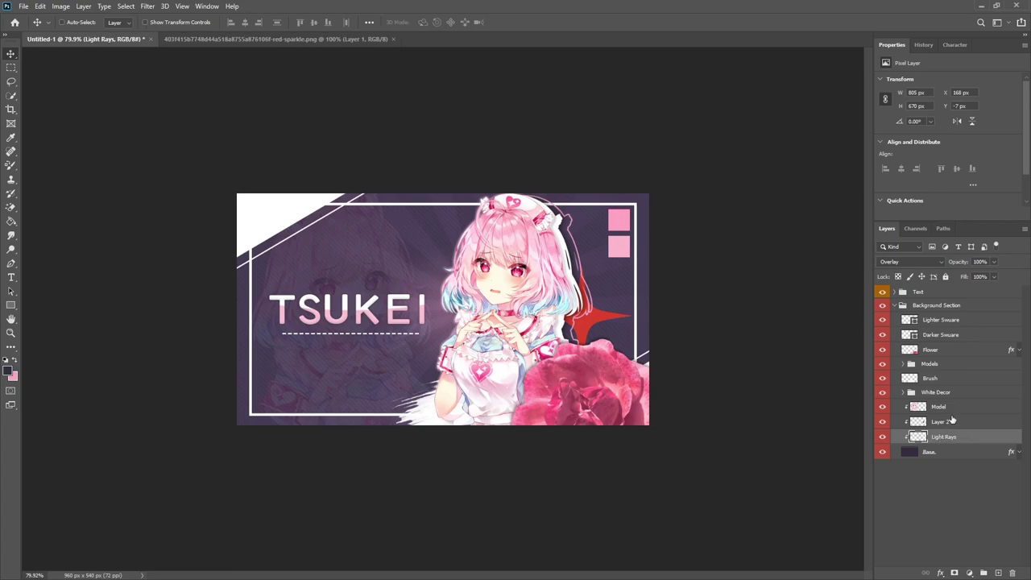
pyautogui.doubleClick(942, 421)
pyautogui.write('Glts')
pyautogui.press('Return')
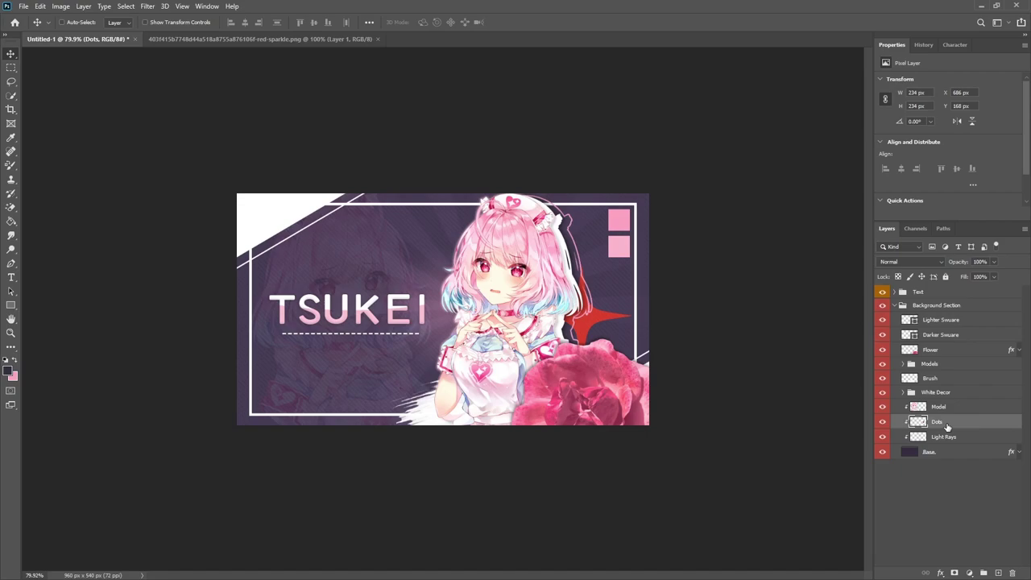
# Add a color overlay to the Dots layer using the banner's pink swatch color f89ec0
pyautogui.rightClick(946, 423)
pyautogui.click(652, 387)
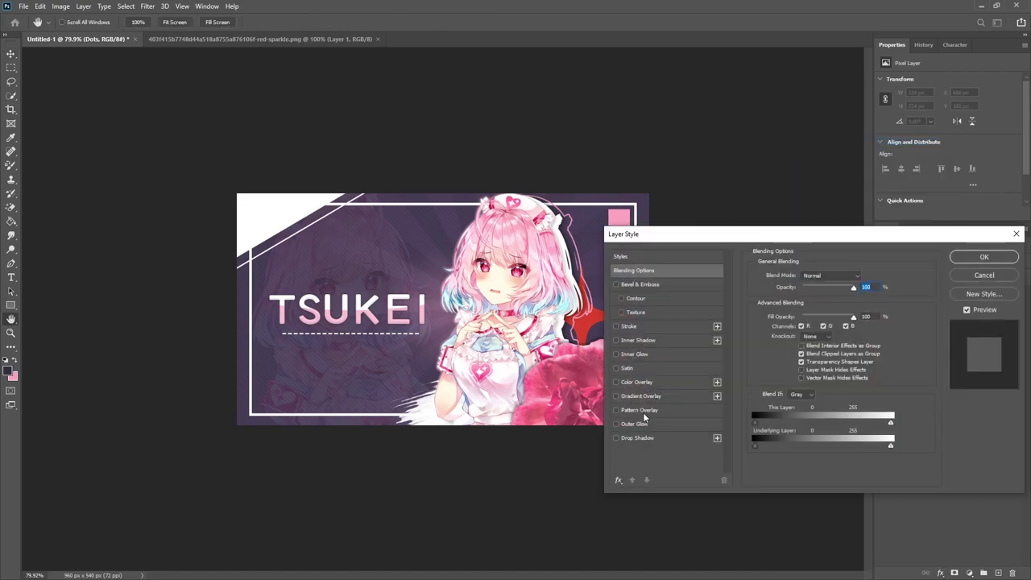
pyautogui.click(646, 383)
pyautogui.click(862, 277)
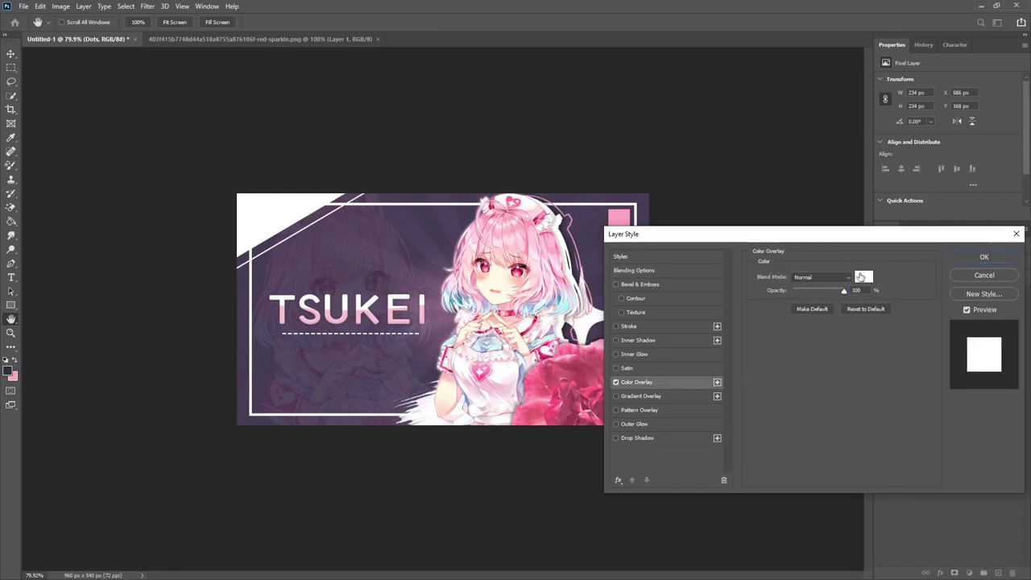
pyautogui.click(14, 376)
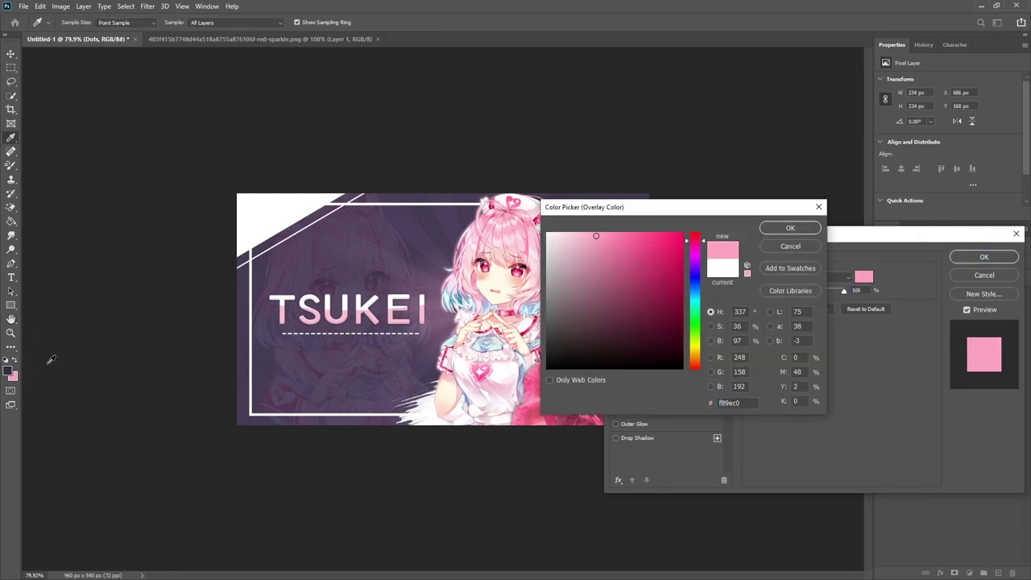
pyautogui.click(790, 228)
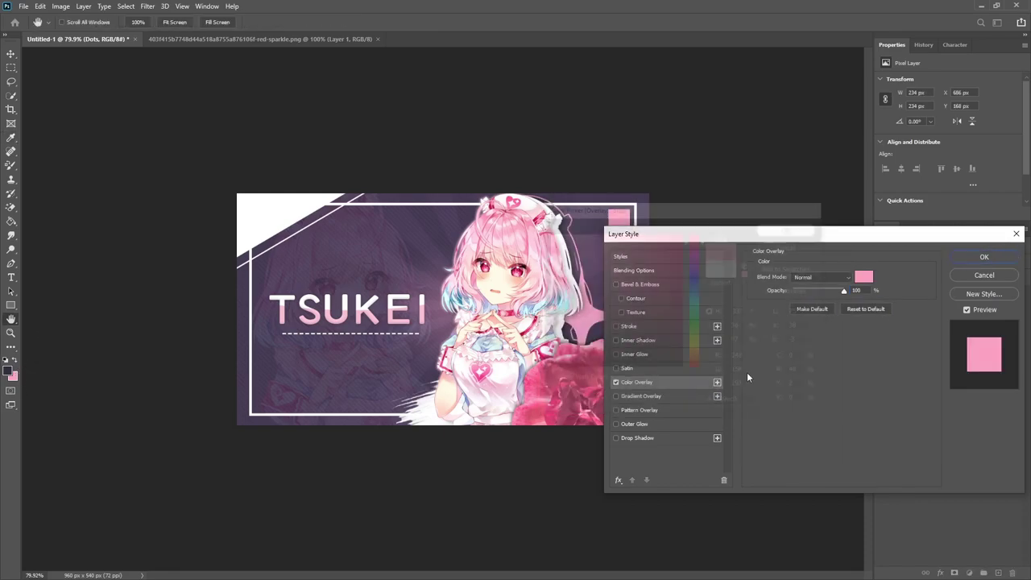
# Give the Dots layer an outer glow in the same pink, f89ec0, and apply the layer style
pyautogui.click(616, 424)
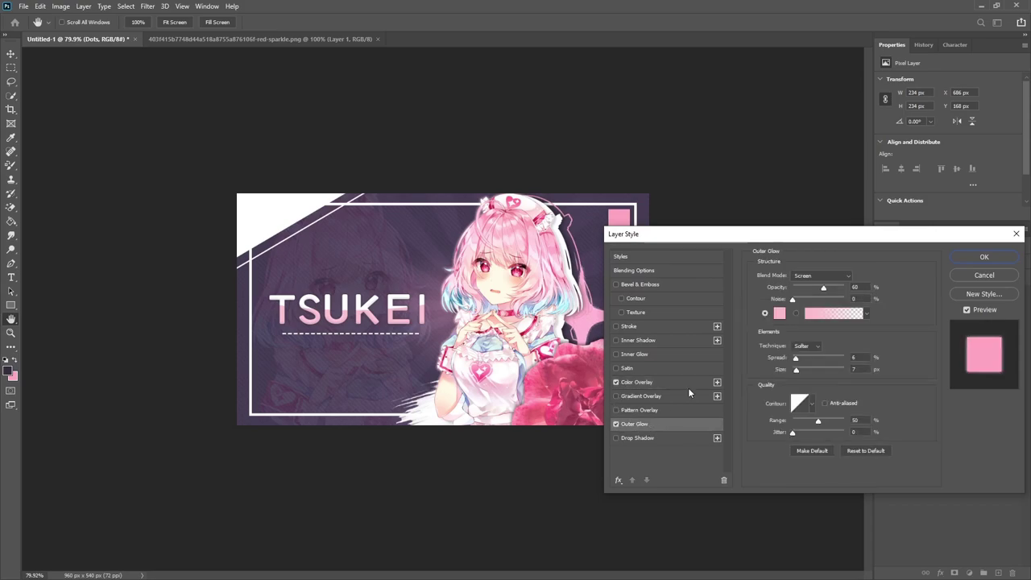
pyautogui.click(779, 312)
pyautogui.click(16, 371)
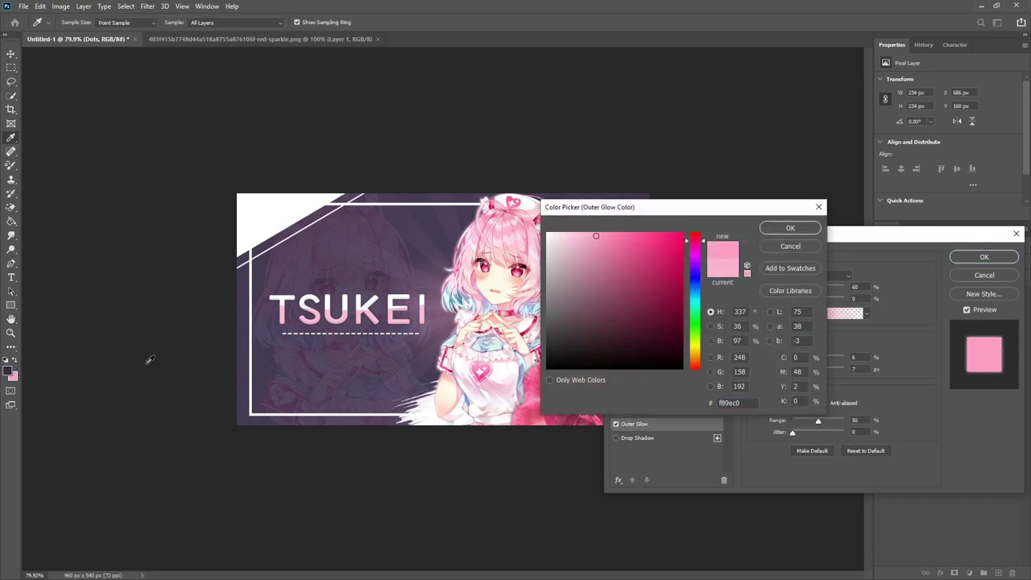
pyautogui.click(774, 229)
pyautogui.moveTo(805, 234); pyautogui.dragTo(457, 272)
pyautogui.click(633, 294)
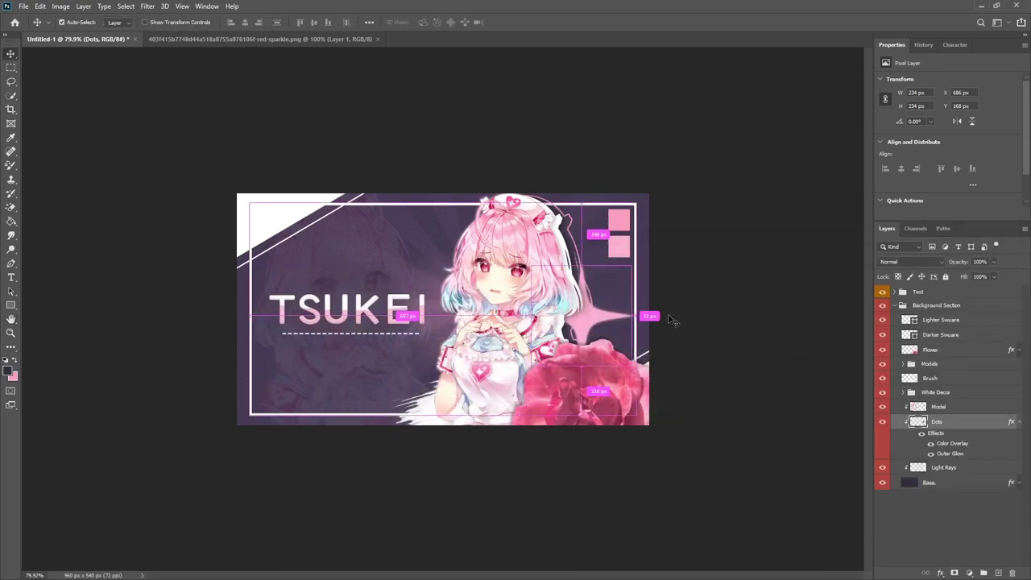
# Shrink the sparkle to about 22% of its size and place it just above the rose, beside the character
pyautogui.hotkey('ctrl', 't')
pyautogui.moveTo(633, 266); pyautogui.dragTo(550, 335)
pyautogui.moveTo(546, 340); pyautogui.dragTo(620, 313)
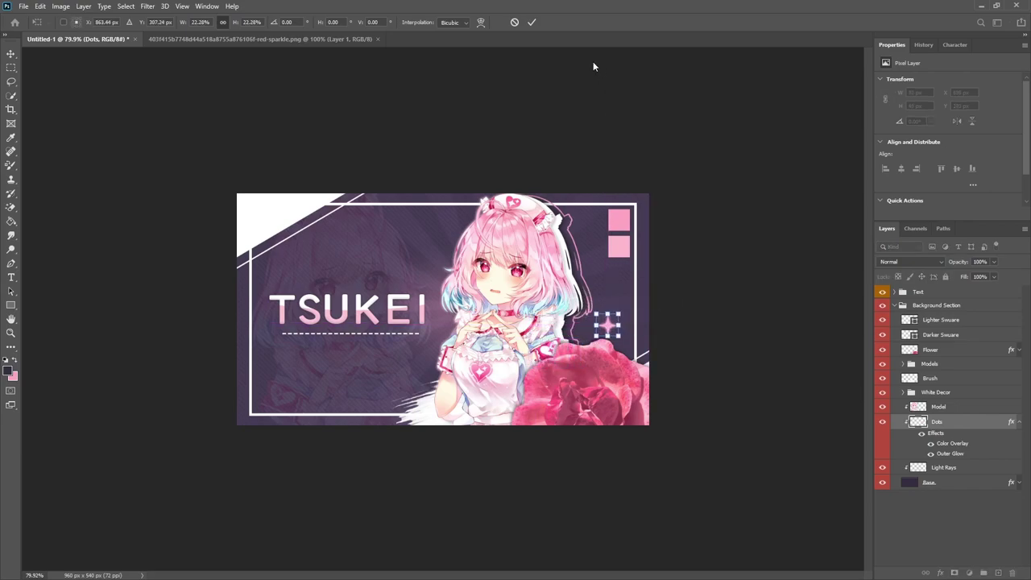
pyautogui.click(532, 22)
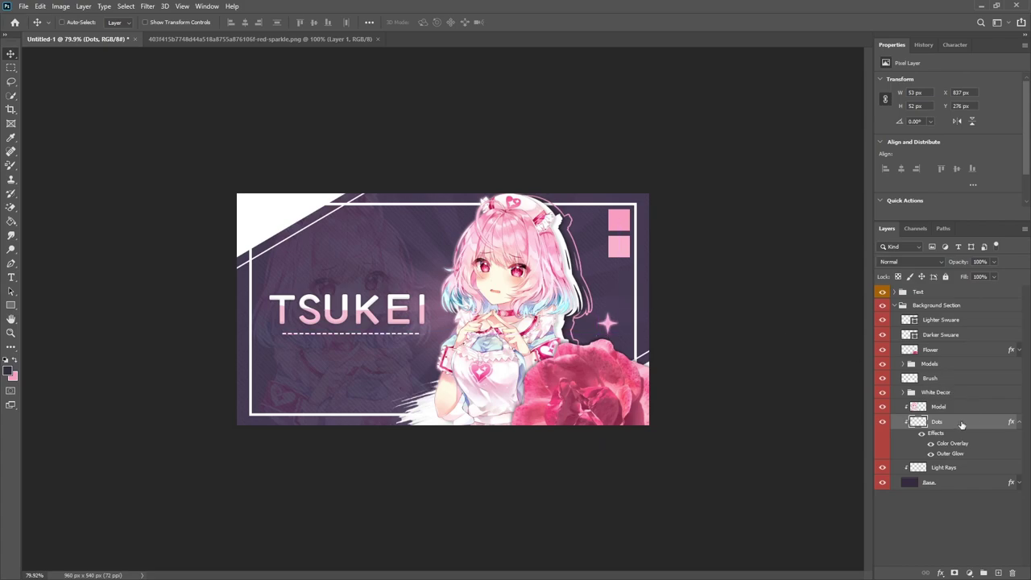
# Raise the Dots layer's outer glow spread to 9% and its size to about 13 px, and apply it
pyautogui.rightClick(960, 422)
pyautogui.click(856, 142)
pyautogui.moveTo(415, 274); pyautogui.dragTo(212, 138)
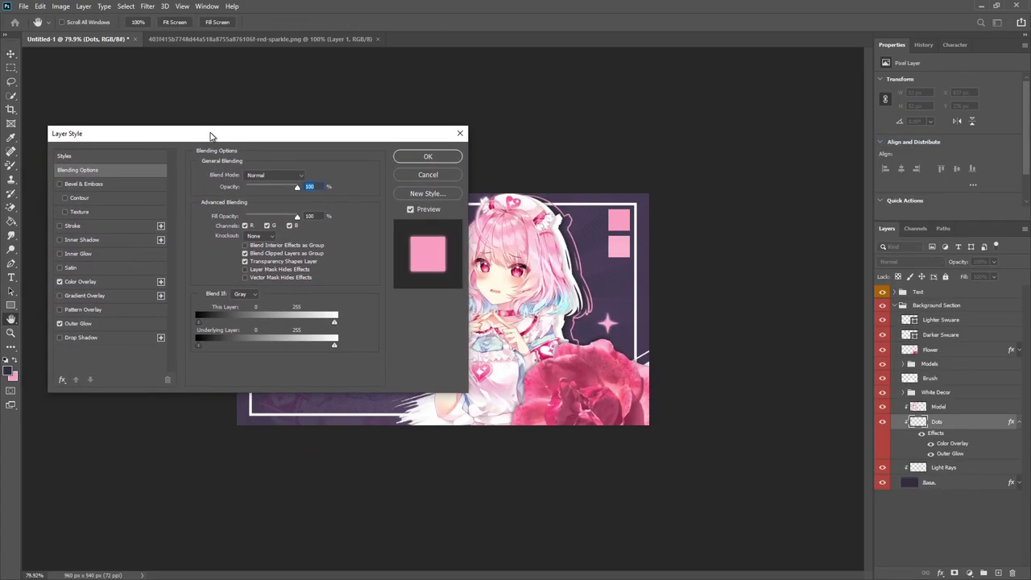
pyautogui.click(78, 323)
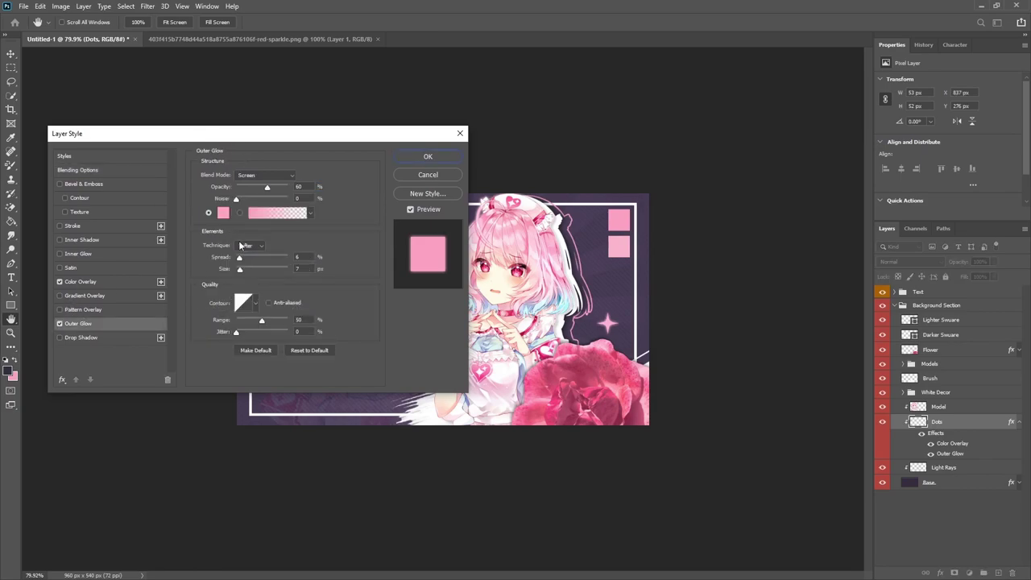
pyautogui.moveTo(239, 257); pyautogui.dragTo(243, 270)
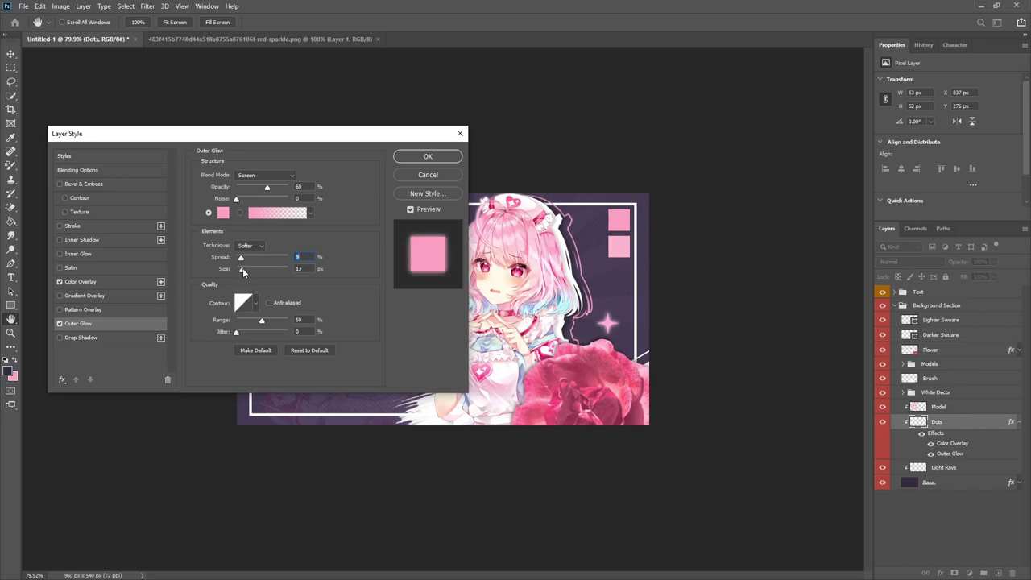
pyautogui.click(243, 268)
pyautogui.click(428, 156)
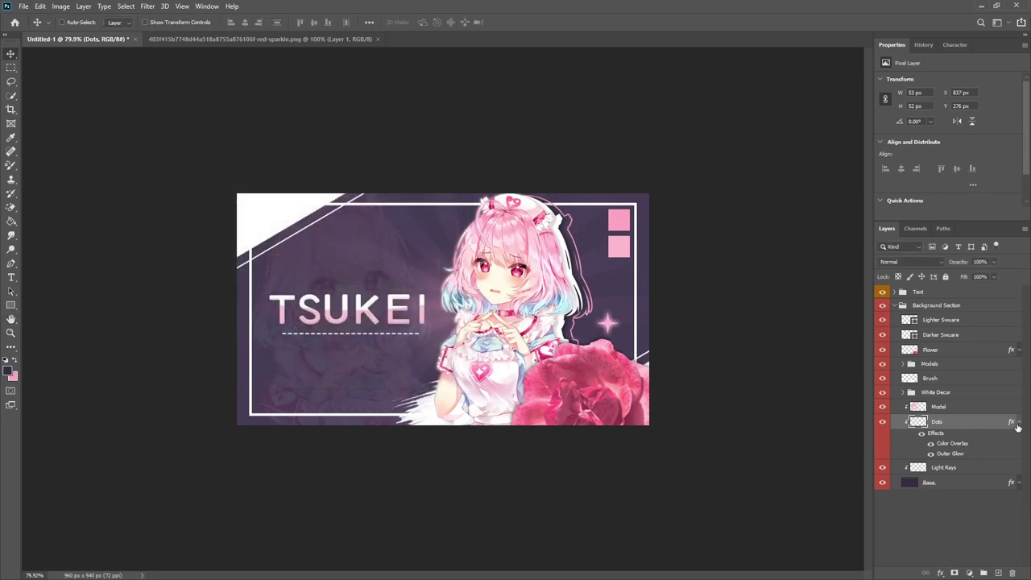
# Collapse the Dots effects list, scale the sparkle down to about 46 px wide, and move it closer to the frame's right edge
pyautogui.click(1019, 422)
pyautogui.hotkey('ctrl', 't')
pyautogui.moveTo(622, 313); pyautogui.dragTo(618, 309)
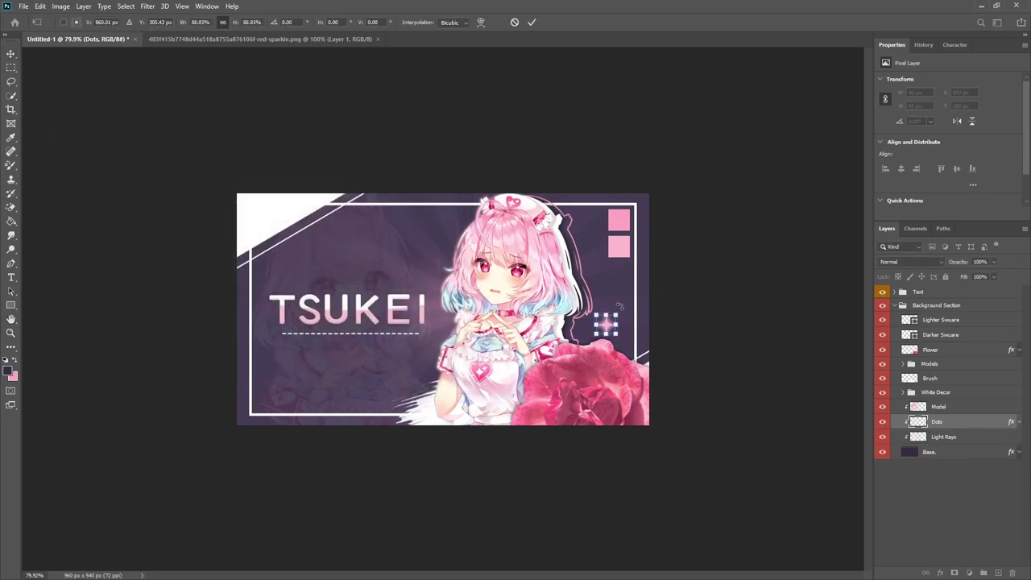
pyautogui.click(532, 22)
pyautogui.moveTo(639, 353); pyautogui.dragTo(656, 348)
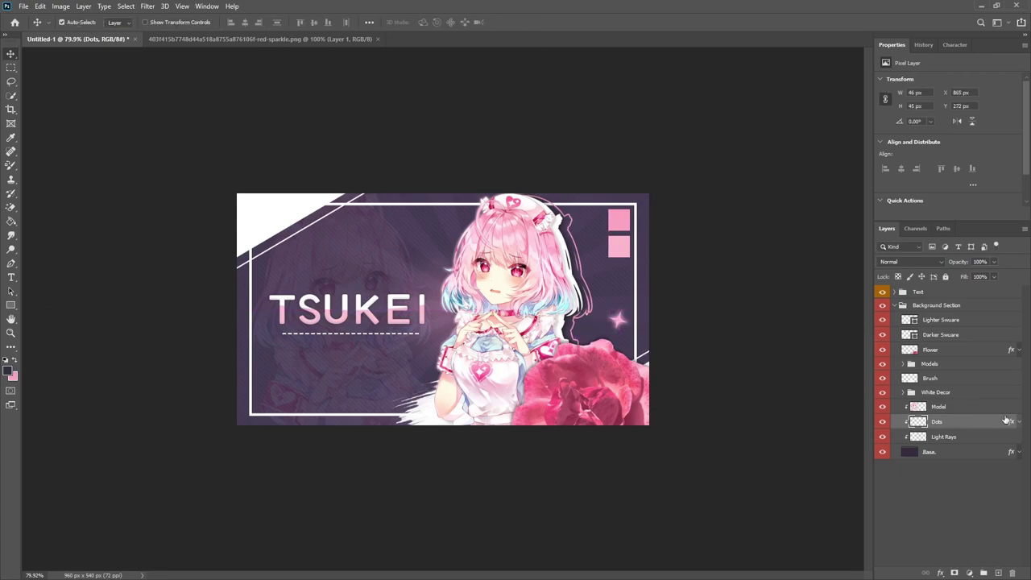
# Duplicate the Dots layer, scale the copy to about 41 px wide, and place it inside the frame's lower-left corner
pyautogui.hotkey('ctrl', 'j')
pyautogui.rightClick(957, 421)
pyautogui.click(866, 332)
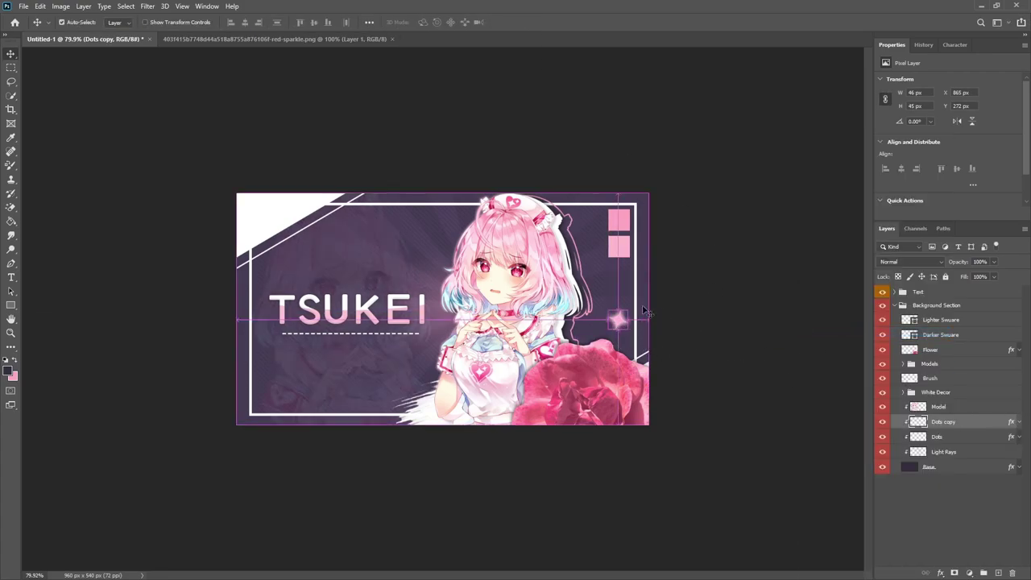
pyautogui.hotkey('ctrl', 't')
pyautogui.moveTo(655, 266); pyautogui.dragTo(554, 56)
pyautogui.click(532, 22)
pyautogui.moveTo(281, 337); pyautogui.dragTo(362, 453)
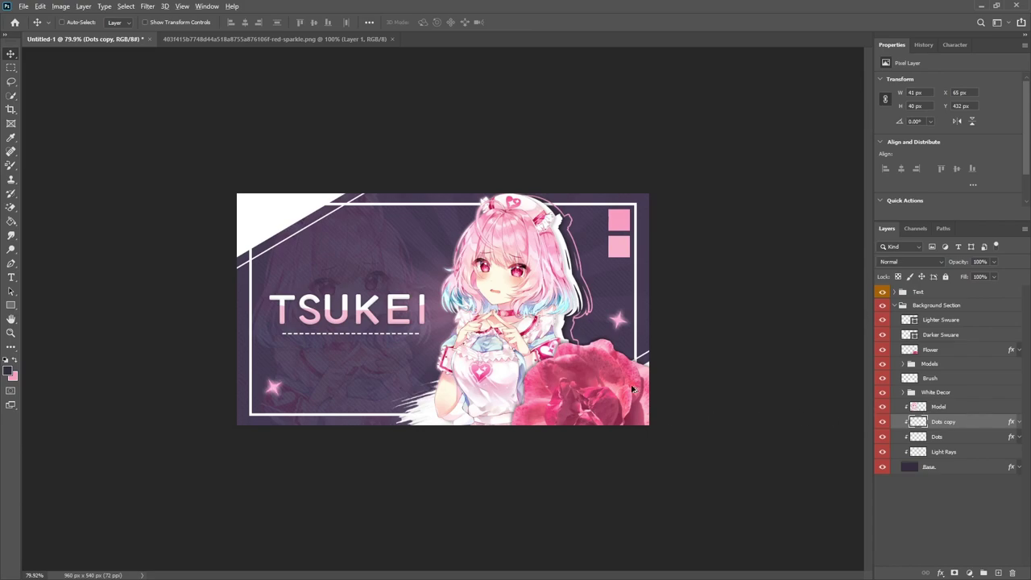
# Copy the lower-left sparkle to above the title's end, rotate it, and scale it to about 36 px wide
pyautogui.moveTo(273, 389); pyautogui.dragTo(422, 223)
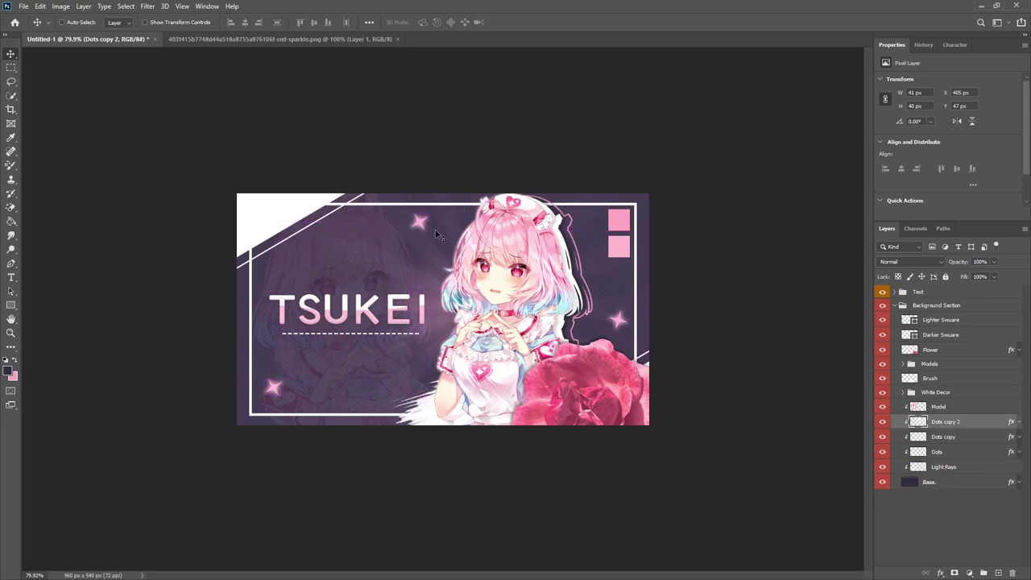
pyautogui.hotkey('ctrl', 't')
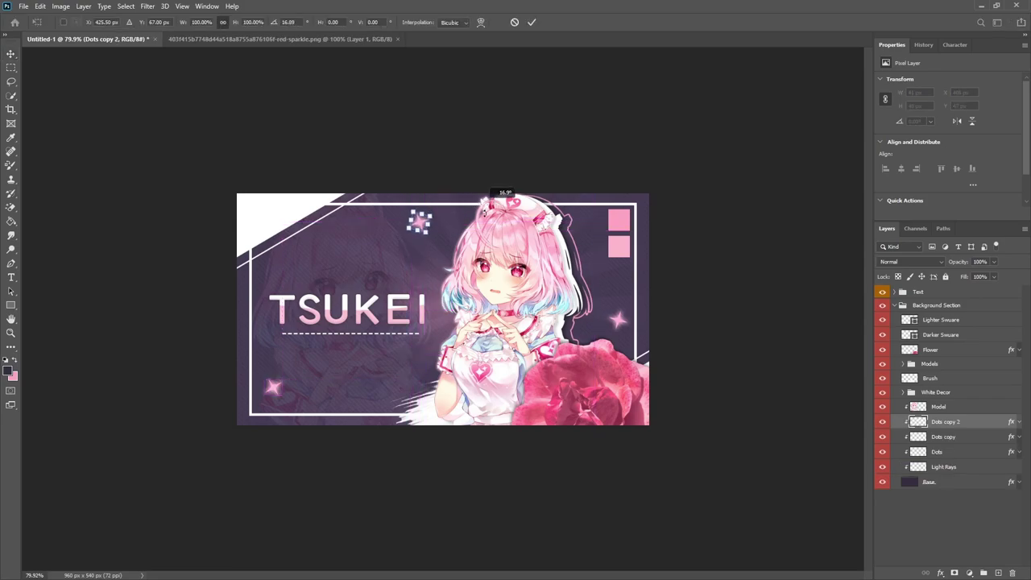
pyautogui.moveTo(433, 219); pyautogui.dragTo(429, 218)
pyautogui.click(530, 22)
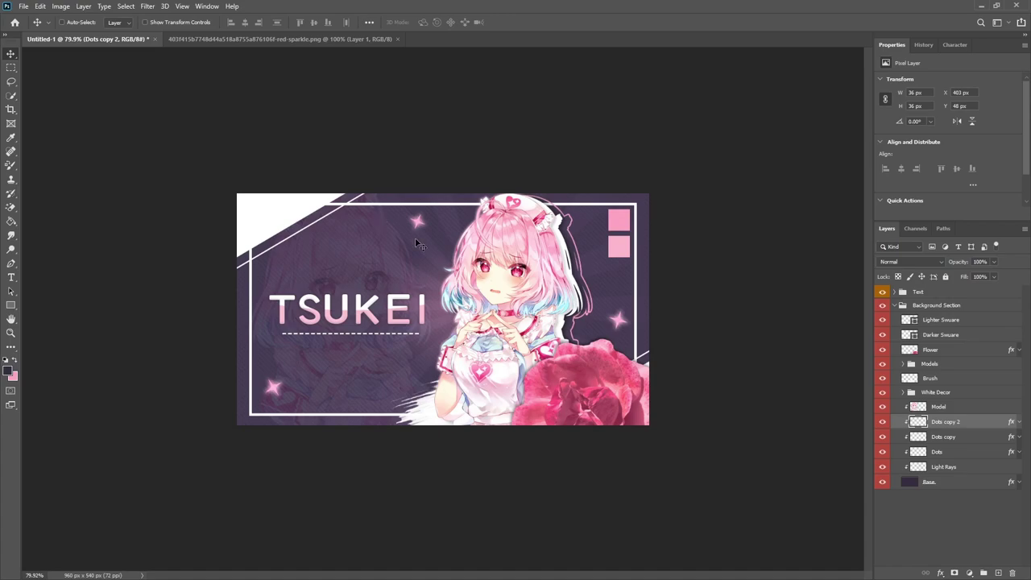
pyautogui.moveTo(404, 229); pyautogui.dragTo(394, 223)
# Copy the sparkle above the title, rotate it, shrink it to about 29 px, and place it beside the upper pink square
pyautogui.moveTo(417, 224); pyautogui.dragTo(307, 239)
pyautogui.hotkey('ctrl', 't')
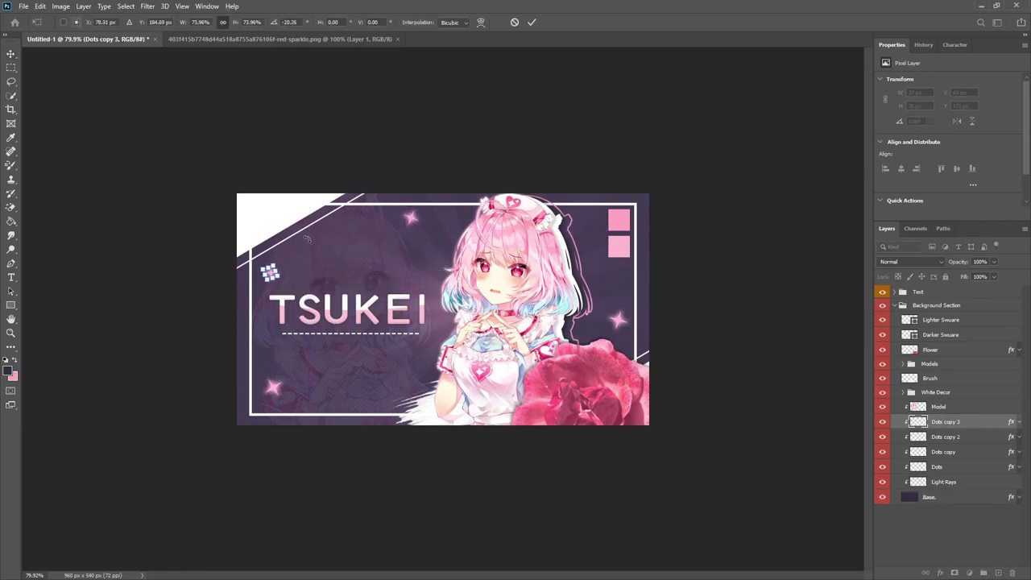
pyautogui.click(531, 22)
pyautogui.moveTo(331, 272); pyautogui.dragTo(643, 215)
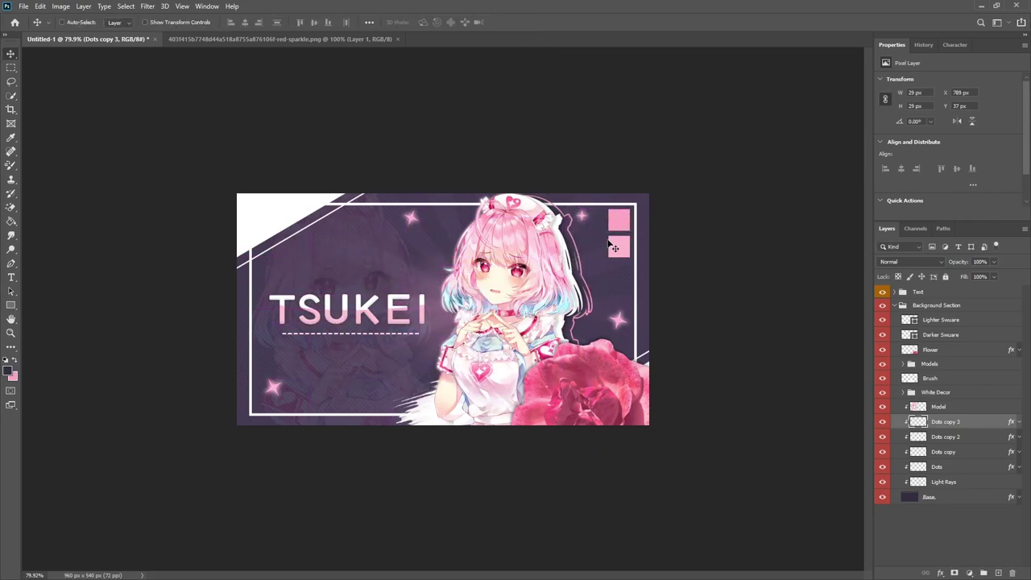
# Duplicate the Flower layer, shrink the copy to about 176 px wide, and place it partly off the banner's left edge below the white corner
pyautogui.scroll(3, 449, 329)
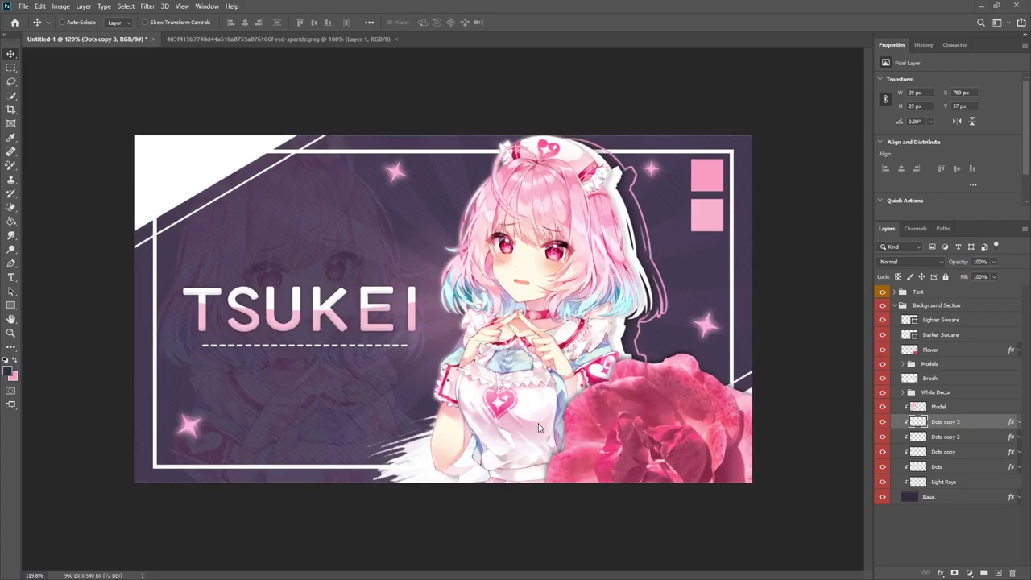
pyautogui.scroll(-3, 457, 409)
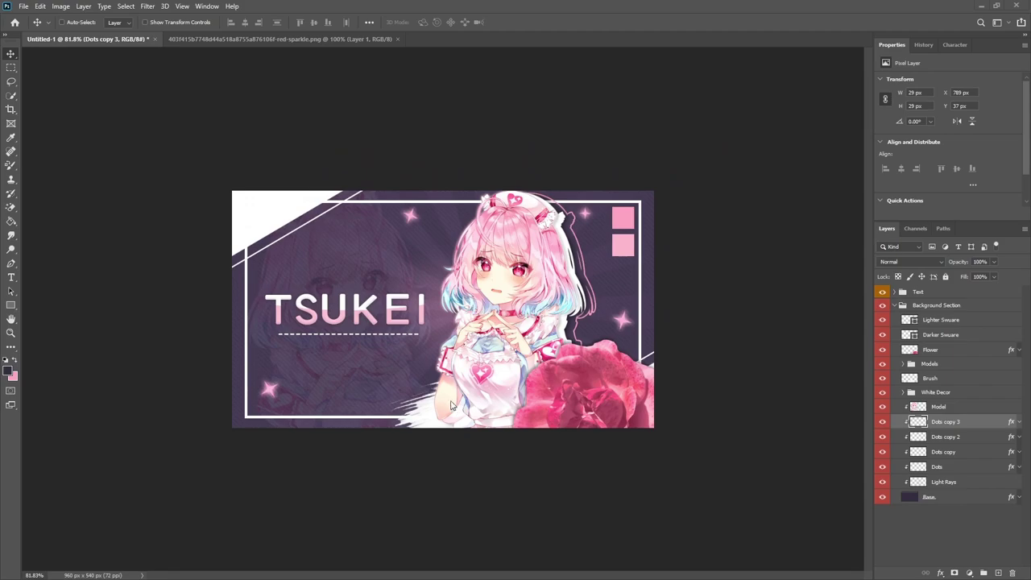
pyautogui.scroll(1, 352, 379)
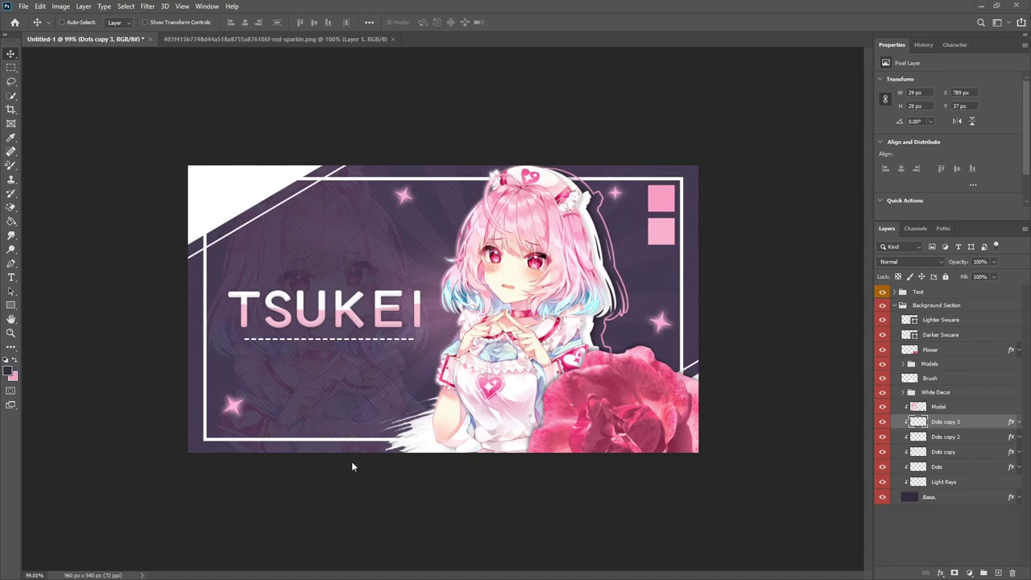
pyautogui.click(928, 353)
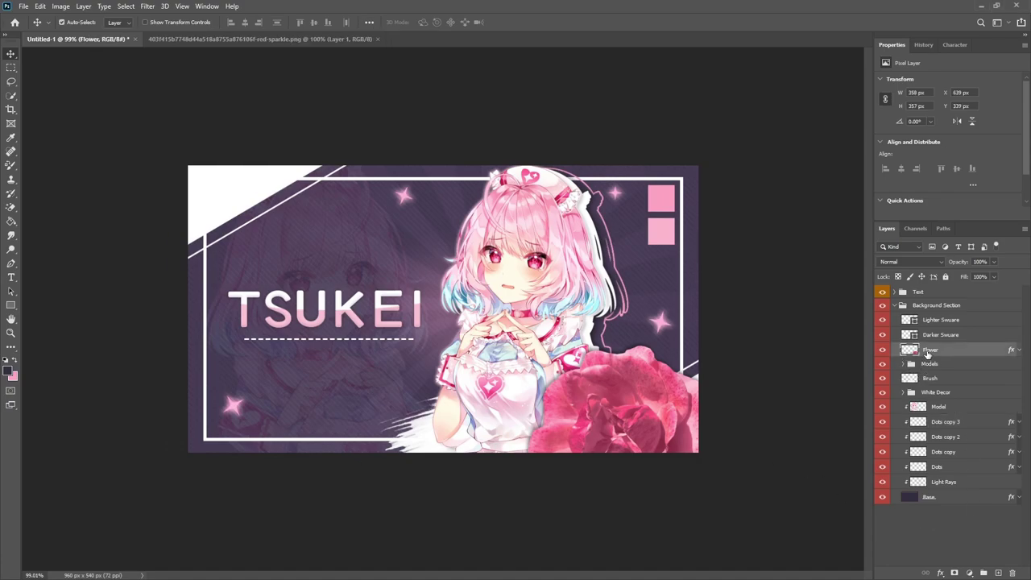
pyautogui.hotkey('ctrl', 'j')
pyautogui.hotkey('ctrl', 't')
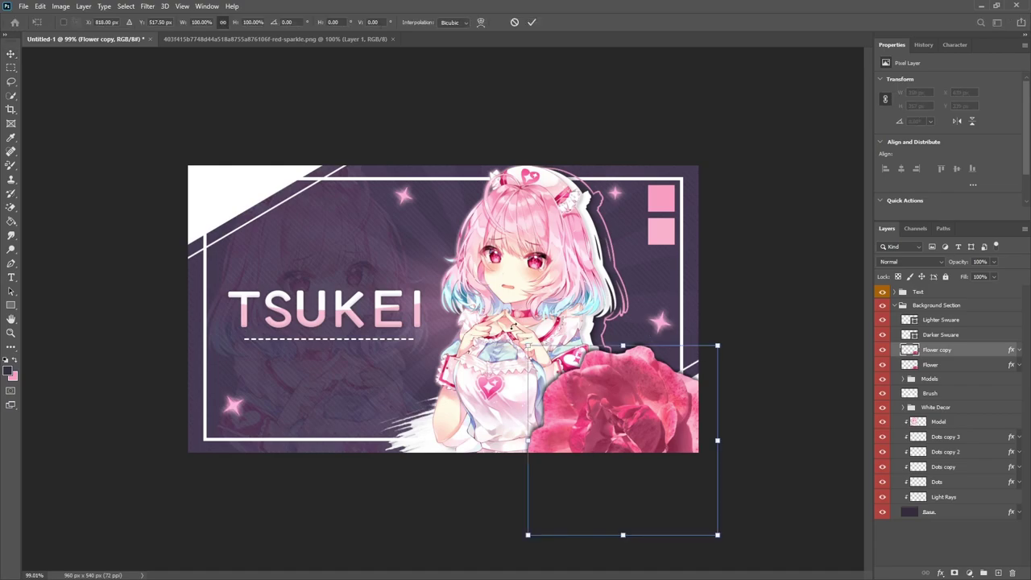
pyautogui.moveTo(794, 317); pyautogui.dragTo(556, 564)
pyautogui.moveTo(693, 483); pyautogui.dragTo(194, 247)
pyautogui.moveTo(123, 241); pyautogui.dragTo(185, 262)
pyautogui.click(532, 25)
pyautogui.scroll(-3, 414, 341)
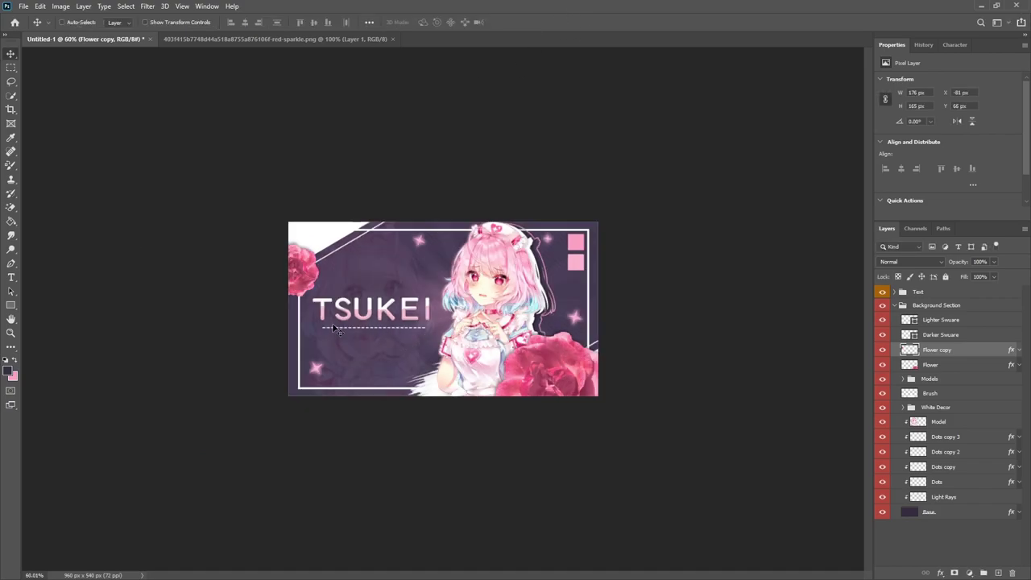